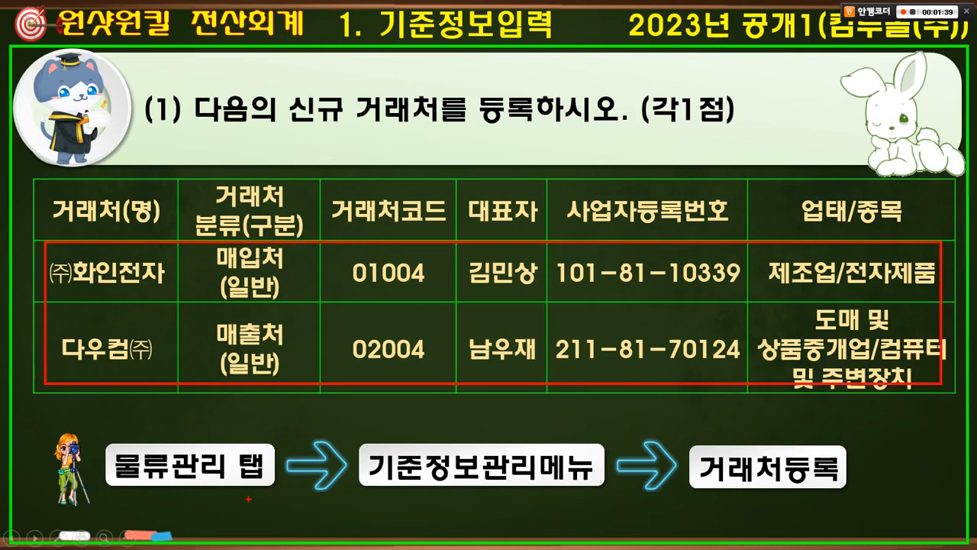
{"action": "mouse_move", "coordinate": [248, 498]}
{"action": "left_mouse_down"}
{"action": "mouse_move", "coordinate": [218, 506]}
{"action": "mouse_move", "coordinate": [179, 451]}
{"action": "mouse_move", "coordinate": [241, 483]}
{"action": "left_mouse_up"}
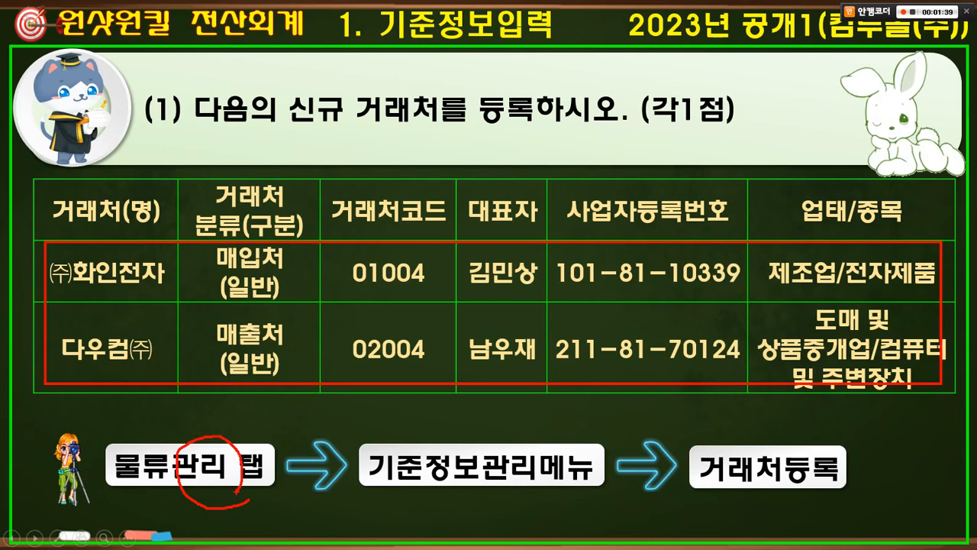
{"action": "left_click_drag", "start_coordinate": [220, 419], "coordinate": [215, 450]}
{"action": "left_click_drag", "start_coordinate": [406, 432], "coordinate": [449, 425]}
{"action": "mouse_move", "coordinate": [802, 496]}
{"action": "left_mouse_down"}
{"action": "mouse_move", "coordinate": [787, 507]}
{"action": "mouse_move", "coordinate": [801, 488]}
{"action": "left_mouse_up"}
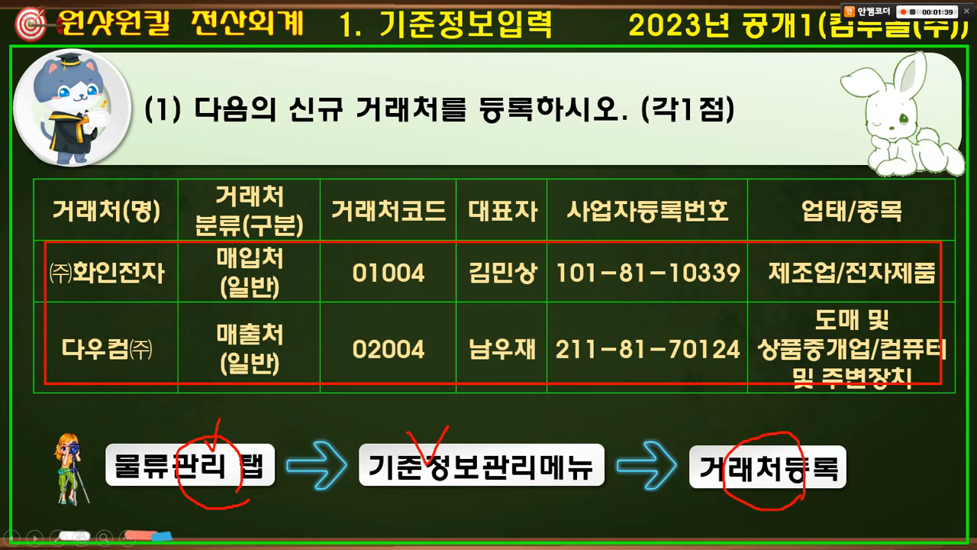
{"action": "mouse_move", "coordinate": [741, 421]}
{"action": "left_mouse_down"}
{"action": "mouse_move", "coordinate": [707, 394]}
{"action": "mouse_move", "coordinate": [747, 397]}
{"action": "left_mouse_up"}
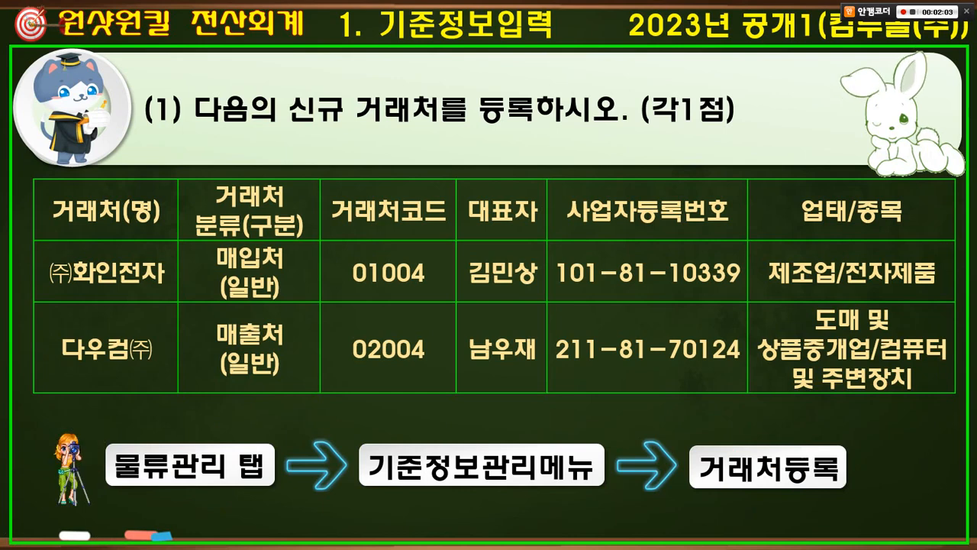
Switch to the sPLUS login window and open company registration (회사등록)
{"action": "key", "text": "super"}
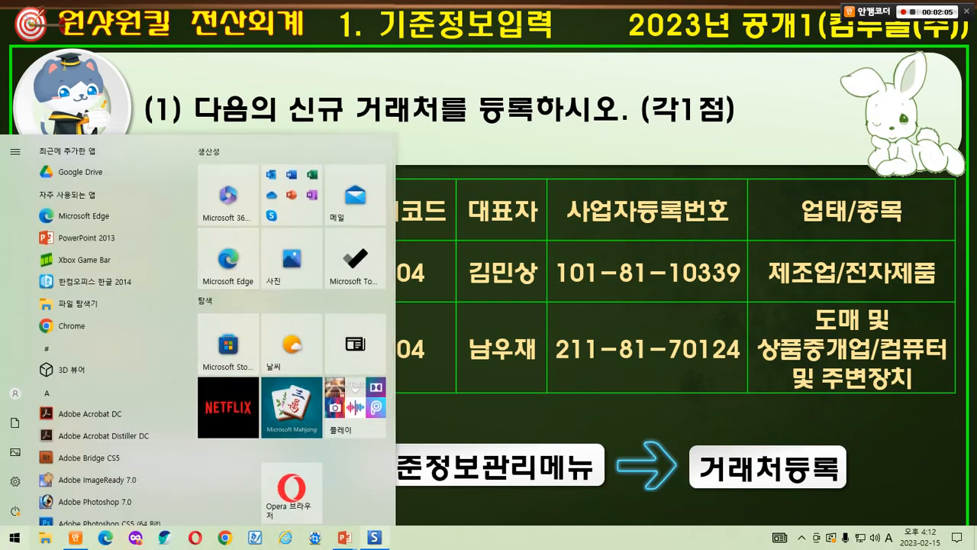
{"action": "left_click", "coordinate": [374, 538]}
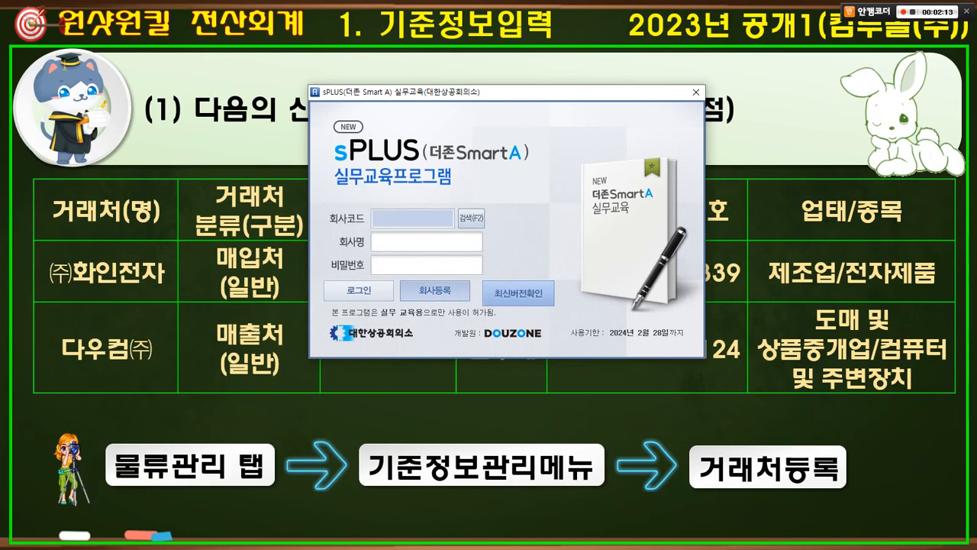
{"action": "left_click", "coordinate": [434, 290]}
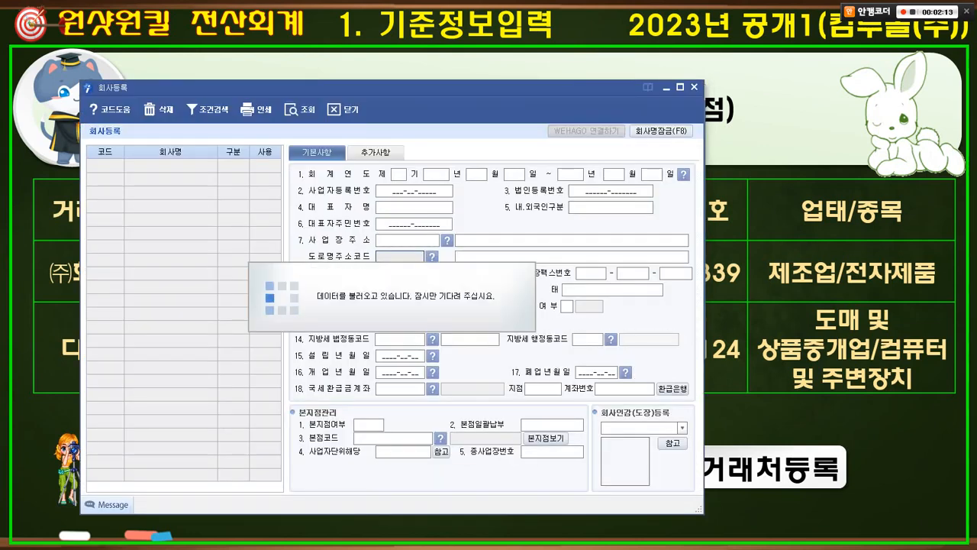
Register a company with code 1000 and name 원샷원킬전산회계, classified as 법인 and set to 사용
{"action": "type", "text": "1000"}
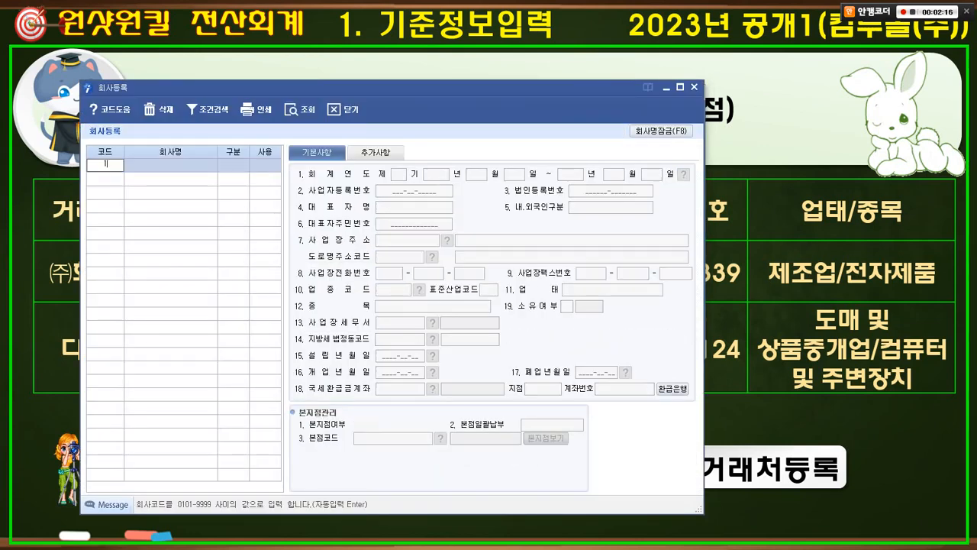
{"action": "key", "text": "Return"}
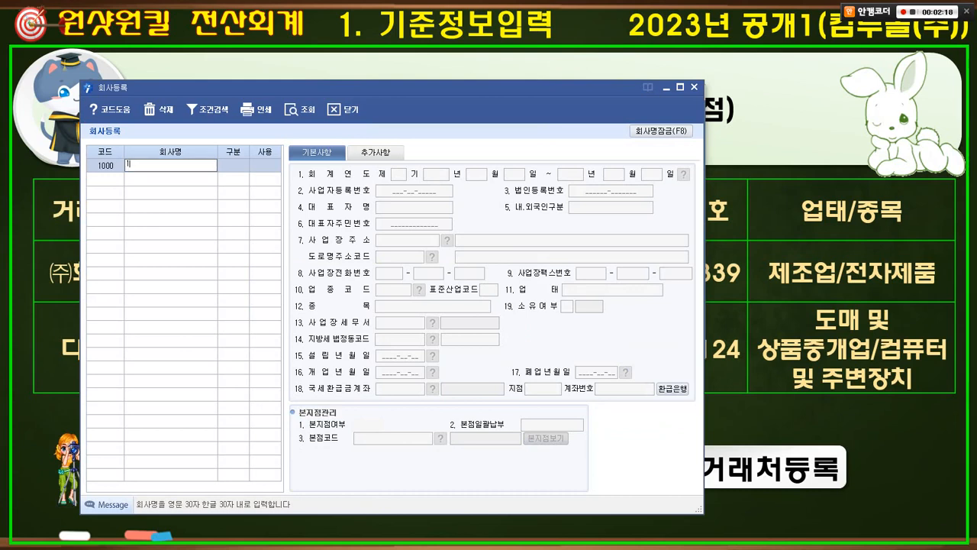
{"action": "type", "text": "원샷원킬전산회계"}
{"action": "key", "text": "Return"}
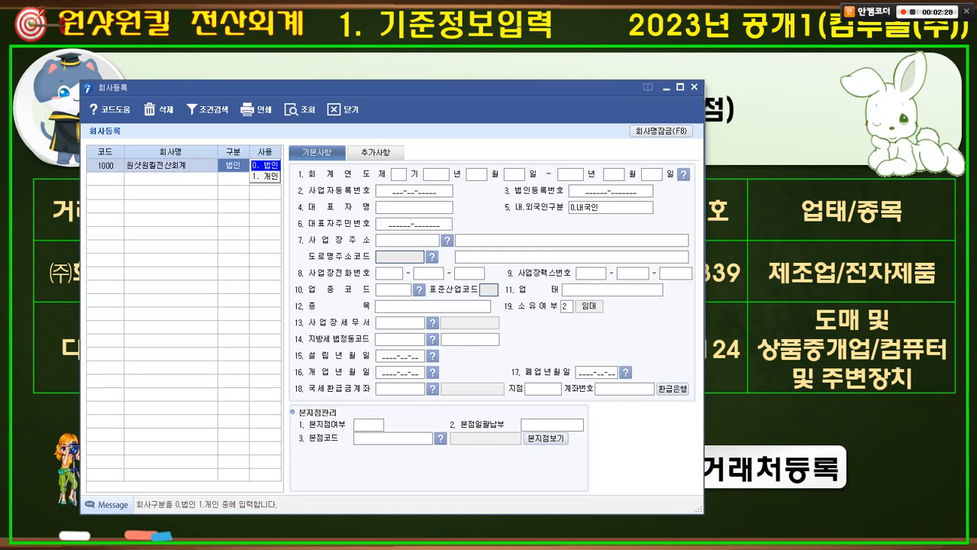
{"action": "key", "text": "Return"}
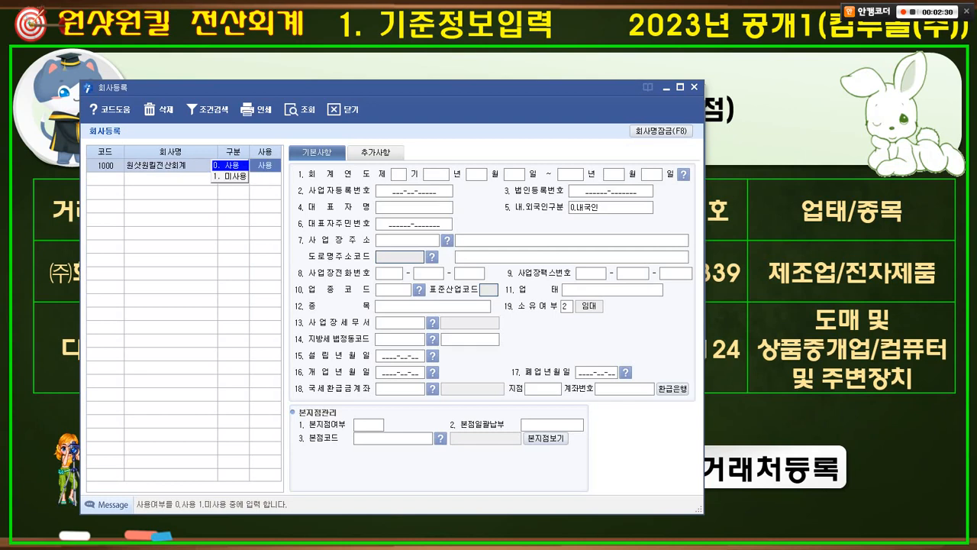
{"action": "key", "text": "Return"}
Set the company's fiscal period to term 1, 2023-01-01 through 2023-12-31, and close company registration
{"action": "type", "text": "1"}
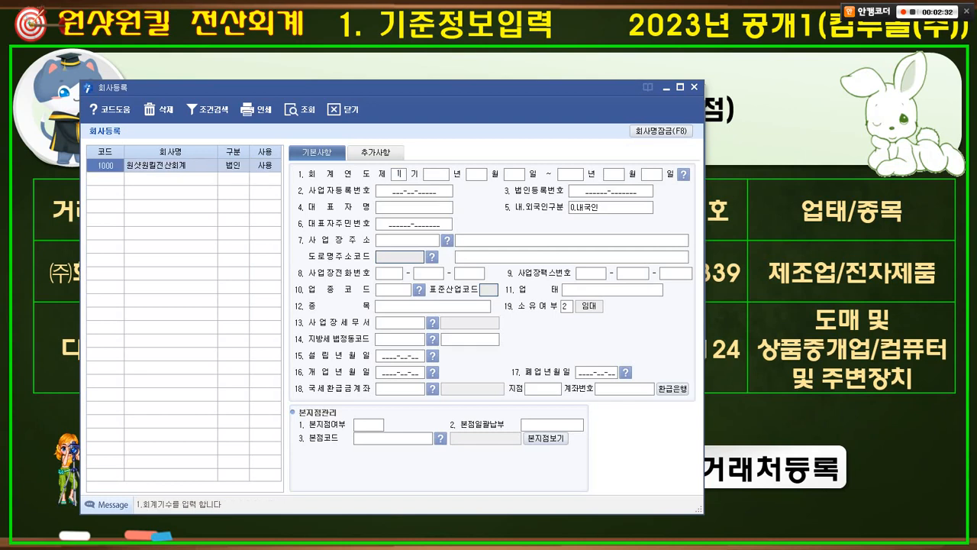
{"action": "key", "text": "Return"}
{"action": "type", "text": "2023"}
{"action": "key", "text": "Return"}
{"action": "key", "text": "Return"}
{"action": "key", "text": "Return"}
{"action": "key", "text": "Return"}
{"action": "key", "text": "Return"}
{"action": "key", "text": "Return"}
{"action": "key", "text": "Return"}
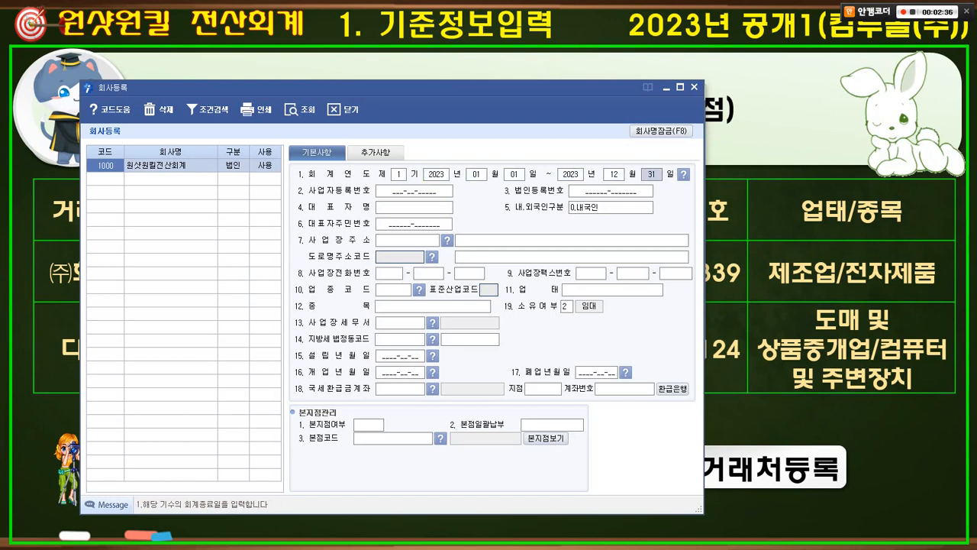
{"action": "key", "text": "Return"}
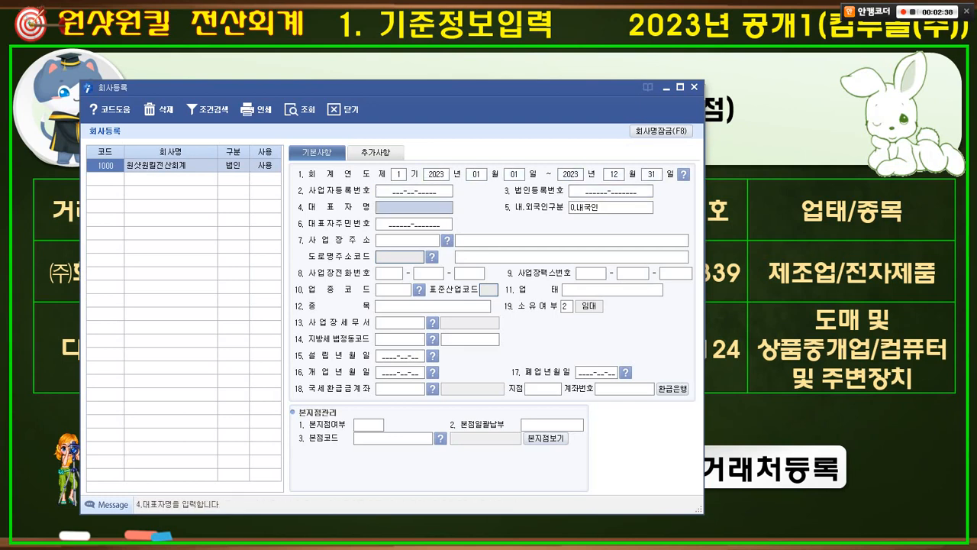
{"action": "left_click", "coordinate": [343, 110]}
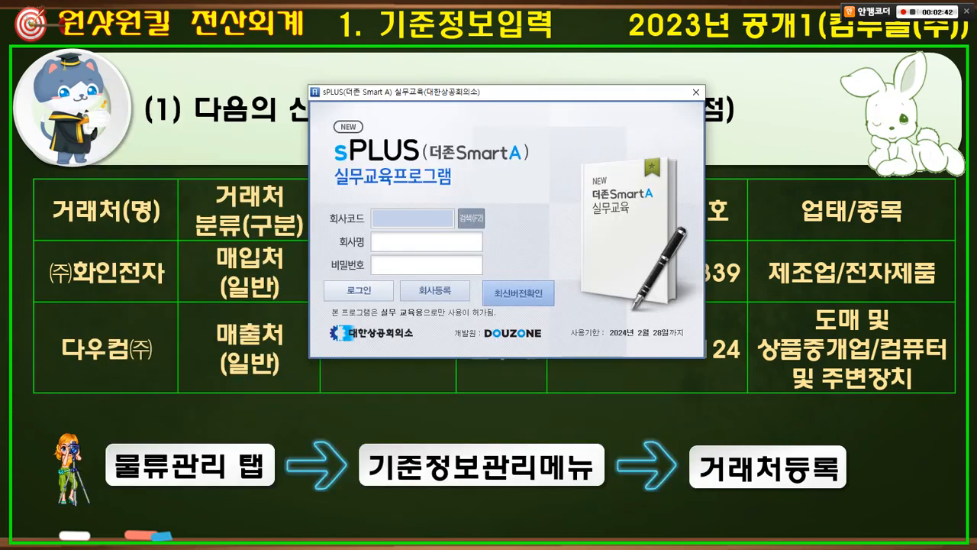
Look up company 1000 원샷원킬전산회계 for the login and log in with it
{"action": "mouse_move", "coordinate": [463, 205]}
{"action": "left_mouse_down"}
{"action": "mouse_move", "coordinate": [470, 215]}
{"action": "mouse_move", "coordinate": [482, 196]}
{"action": "left_mouse_up"}
{"action": "key", "text": "Escape"}
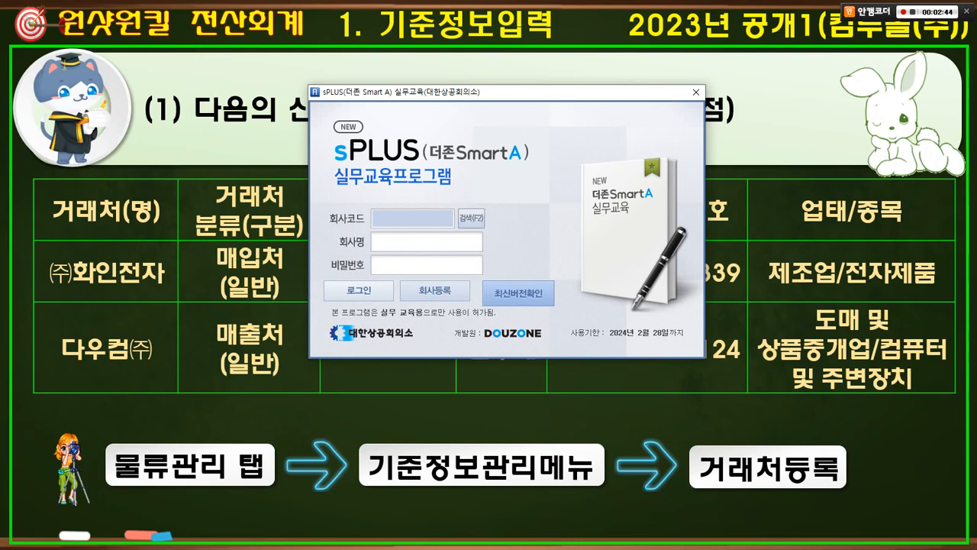
{"action": "left_click", "coordinate": [472, 219]}
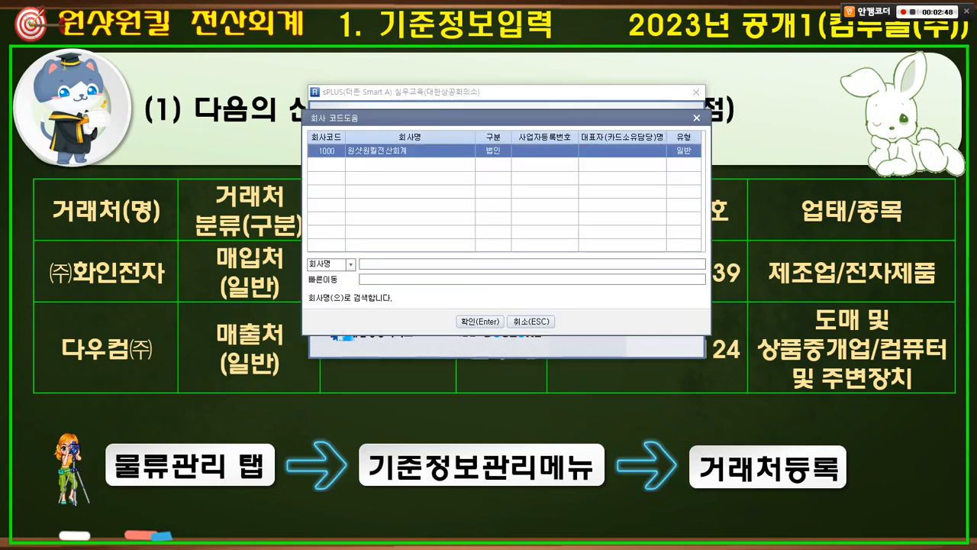
{"action": "mouse_move", "coordinate": [320, 140]}
{"action": "left_mouse_down"}
{"action": "mouse_move", "coordinate": [350, 160]}
{"action": "mouse_move", "coordinate": [342, 150]}
{"action": "mouse_move", "coordinate": [383, 165]}
{"action": "mouse_move", "coordinate": [401, 138]}
{"action": "left_mouse_up"}
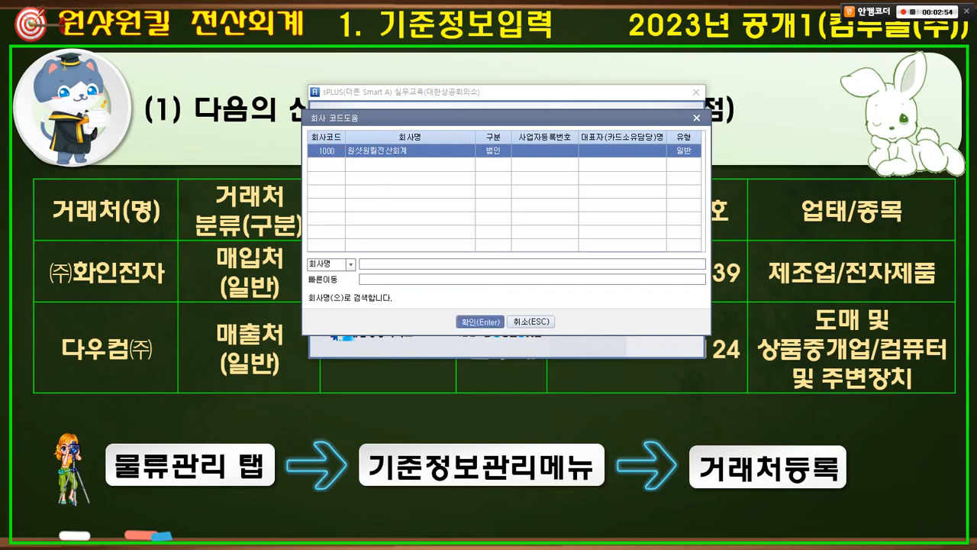
{"action": "left_click", "coordinate": [479, 322]}
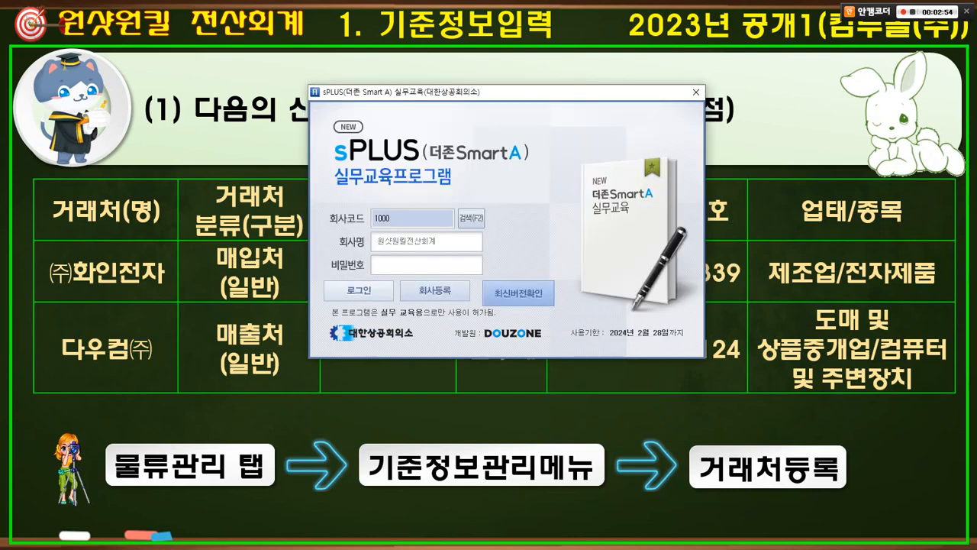
{"action": "key", "text": "Return"}
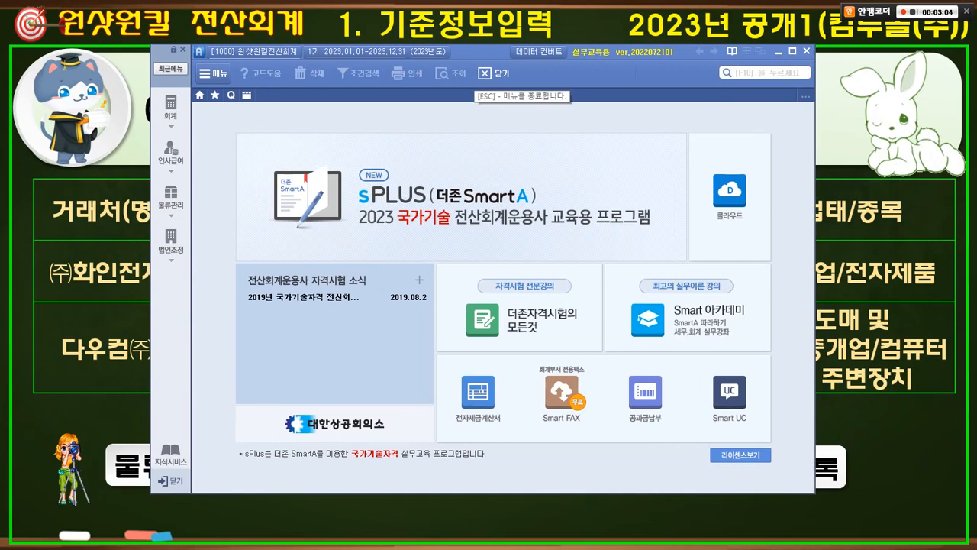
Open the backup data restore function (백업데이터 복구) in the accounting module's data management group
{"action": "left_click", "coordinate": [170, 111]}
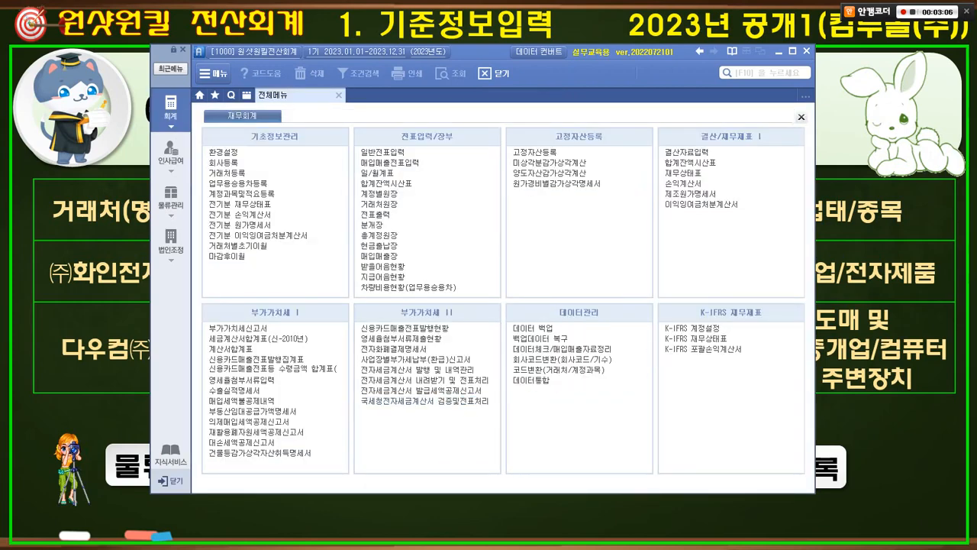
{"action": "left_click_drag", "start_coordinate": [163, 87], "coordinate": [175, 86]}
{"action": "mouse_move", "coordinate": [502, 331]}
{"action": "left_mouse_down"}
{"action": "mouse_move", "coordinate": [577, 345]}
{"action": "mouse_move", "coordinate": [566, 337]}
{"action": "mouse_move", "coordinate": [580, 309]}
{"action": "left_mouse_up"}
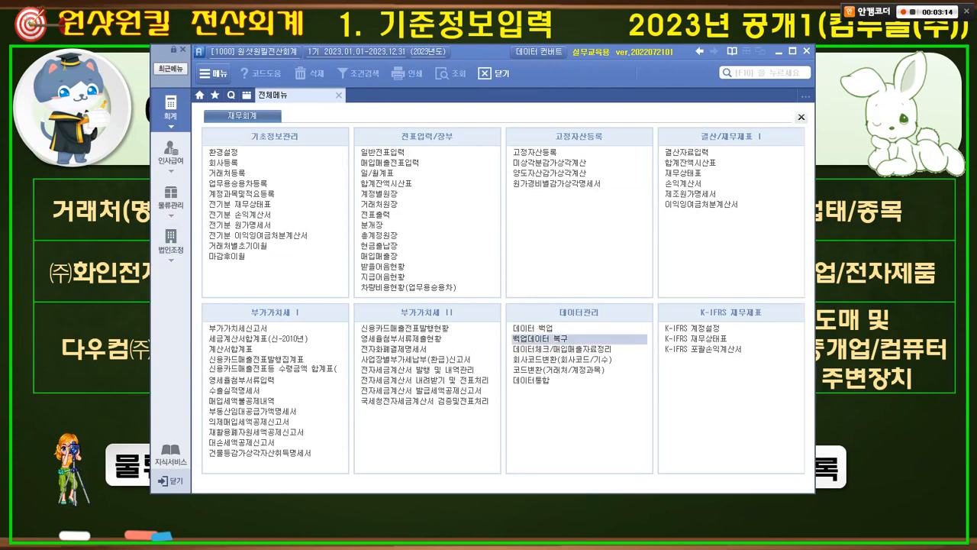
{"action": "left_click", "coordinate": [539, 338]}
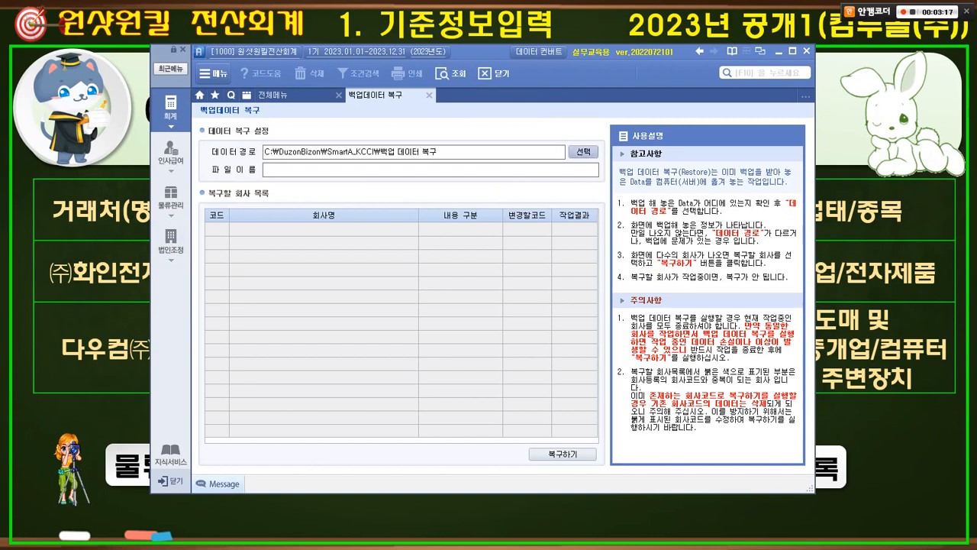
Set the restore data path to the 기초DB folder inside 운용사2급 2023 공개1~3 on the desktop
{"action": "left_click_drag", "start_coordinate": [207, 142], "coordinate": [435, 158]}
{"action": "mouse_move", "coordinate": [572, 158]}
{"action": "left_mouse_down"}
{"action": "mouse_move", "coordinate": [558, 162]}
{"action": "mouse_move", "coordinate": [591, 162]}
{"action": "mouse_move", "coordinate": [584, 165]}
{"action": "left_mouse_up"}
{"action": "left_click", "coordinate": [582, 152]}
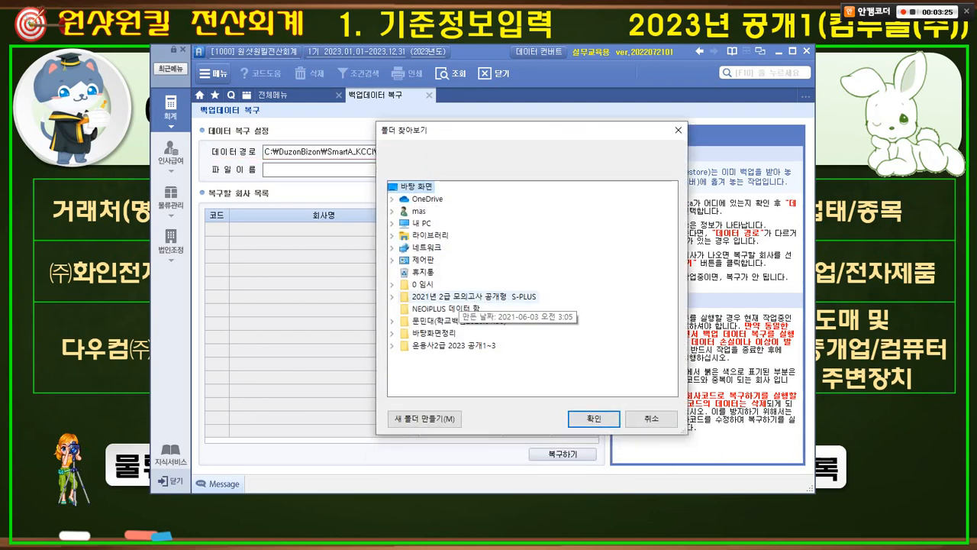
{"action": "mouse_move", "coordinate": [399, 289]}
{"action": "left_mouse_down"}
{"action": "mouse_move", "coordinate": [434, 300]}
{"action": "mouse_move", "coordinate": [432, 289]}
{"action": "left_mouse_up"}
{"action": "left_click_drag", "start_coordinate": [395, 336], "coordinate": [501, 356]}
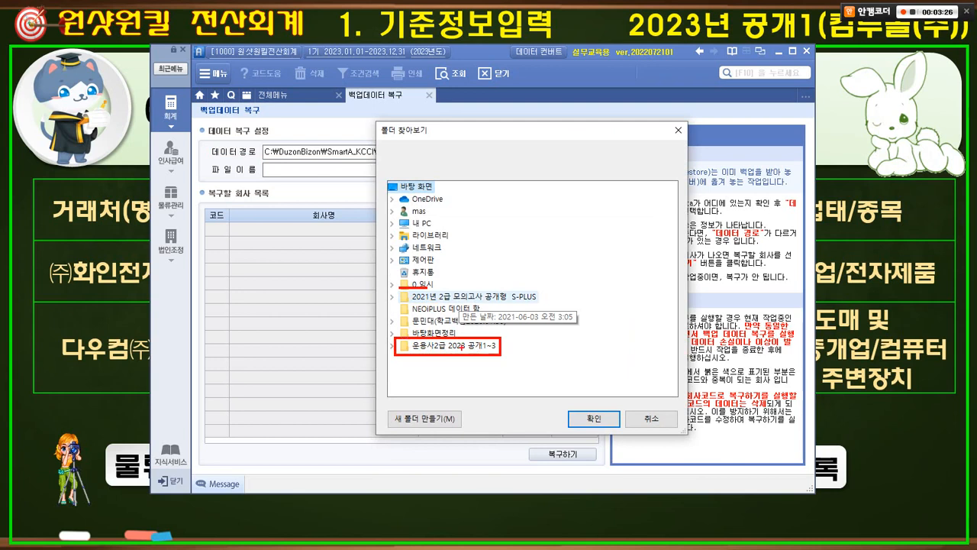
{"action": "key", "text": "Escape"}
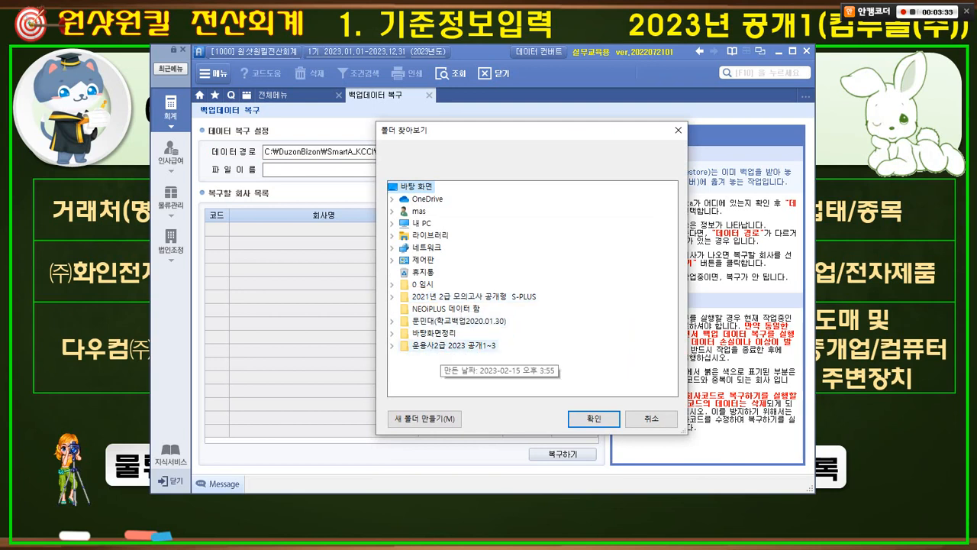
{"action": "double_click", "coordinate": [454, 345]}
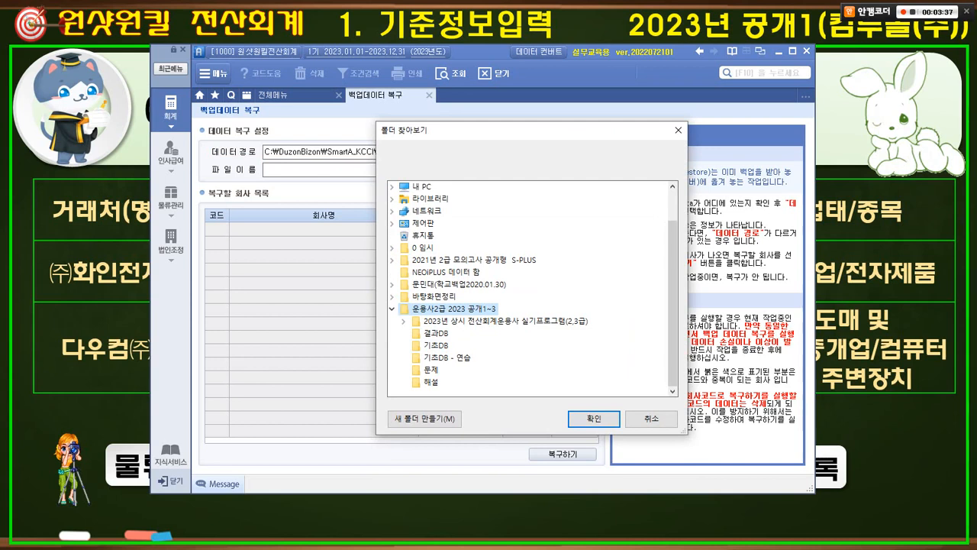
{"action": "left_click_drag", "start_coordinate": [408, 338], "coordinate": [482, 364]}
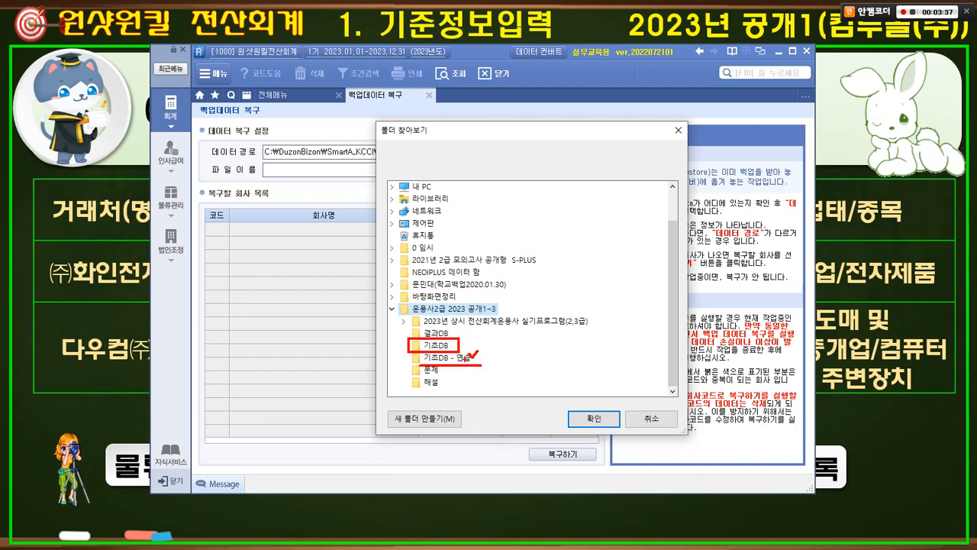
{"action": "left_click_drag", "start_coordinate": [478, 353], "coordinate": [484, 349]}
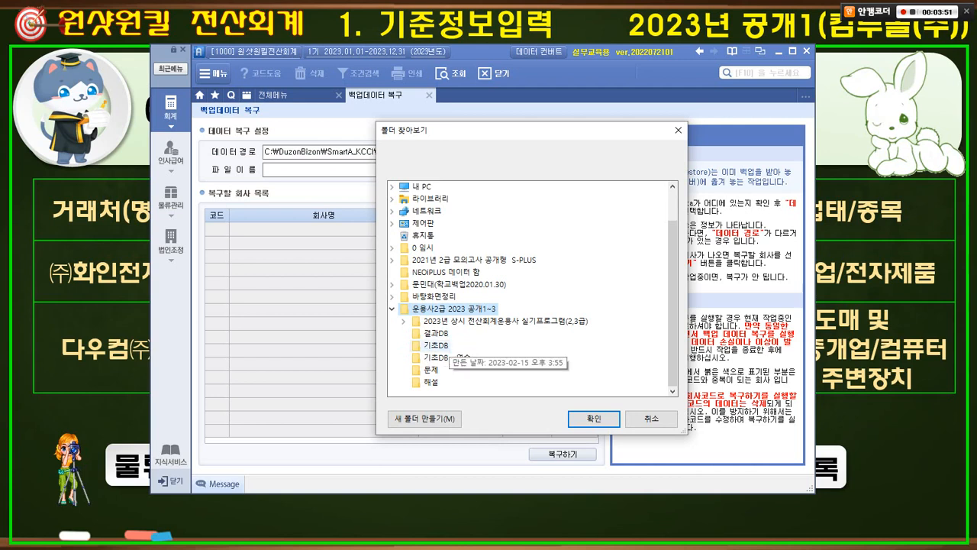
{"action": "left_click", "coordinate": [446, 346]}
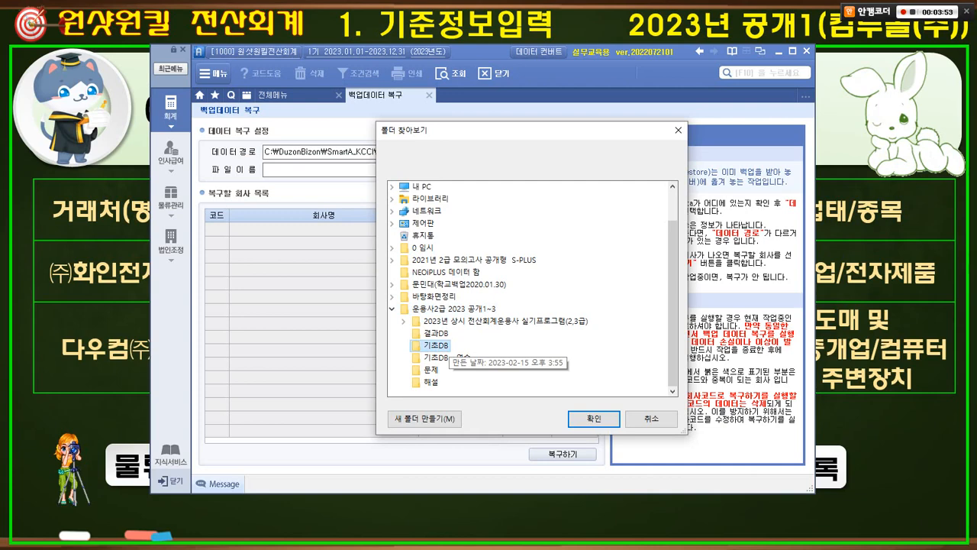
{"action": "left_click", "coordinate": [594, 419]}
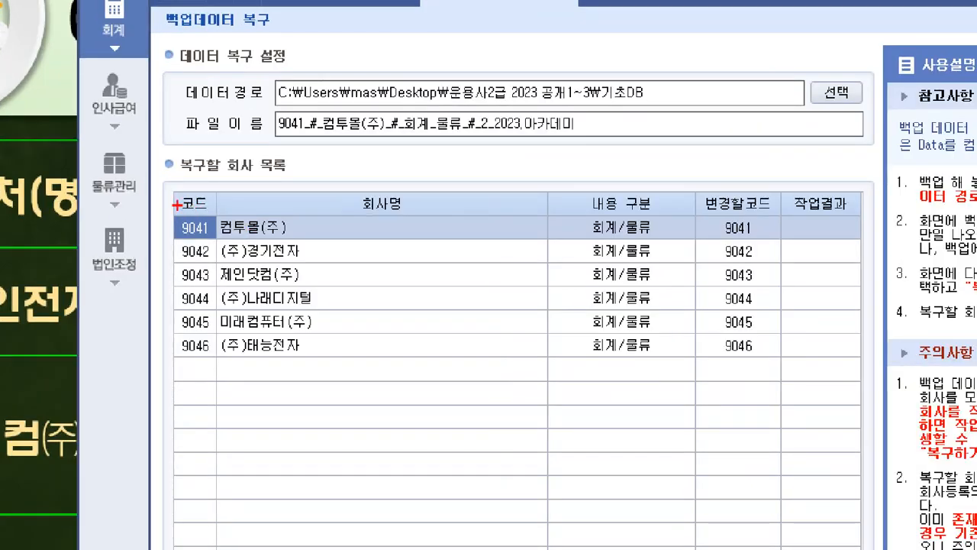
Restore the backup of 컴투몰(주) under its selected company code 9041 and close the restore screen
{"action": "left_click_drag", "start_coordinate": [167, 205], "coordinate": [587, 242]}
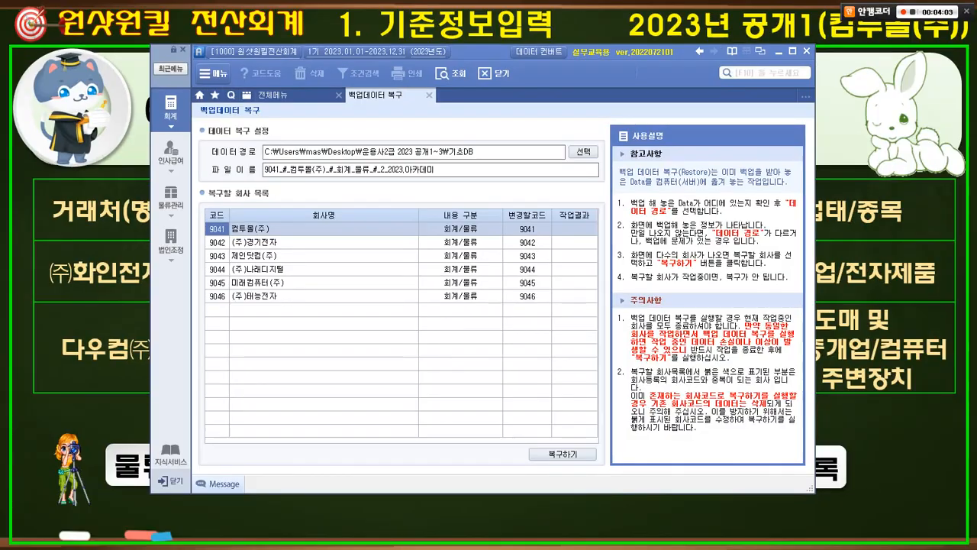
{"action": "left_click", "coordinate": [563, 454]}
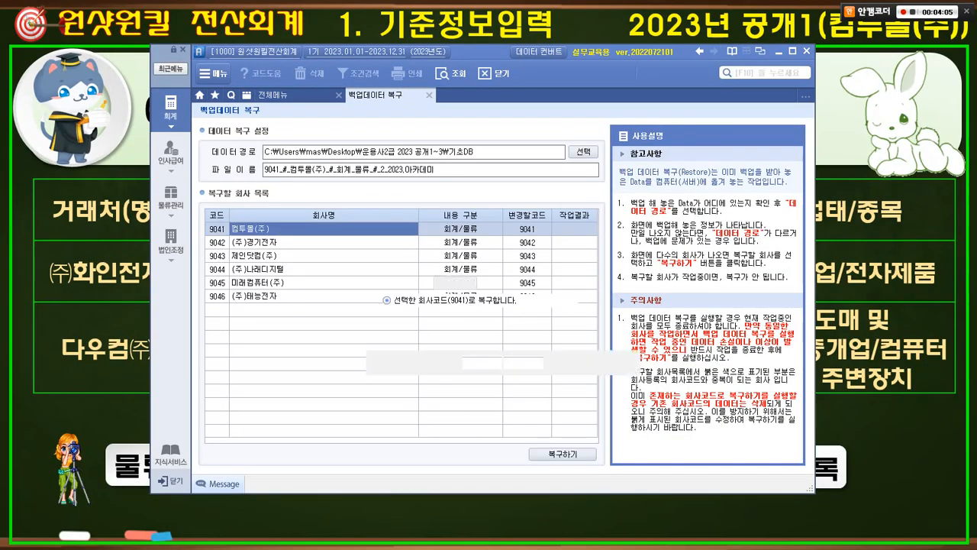
{"action": "left_click", "coordinate": [481, 361]}
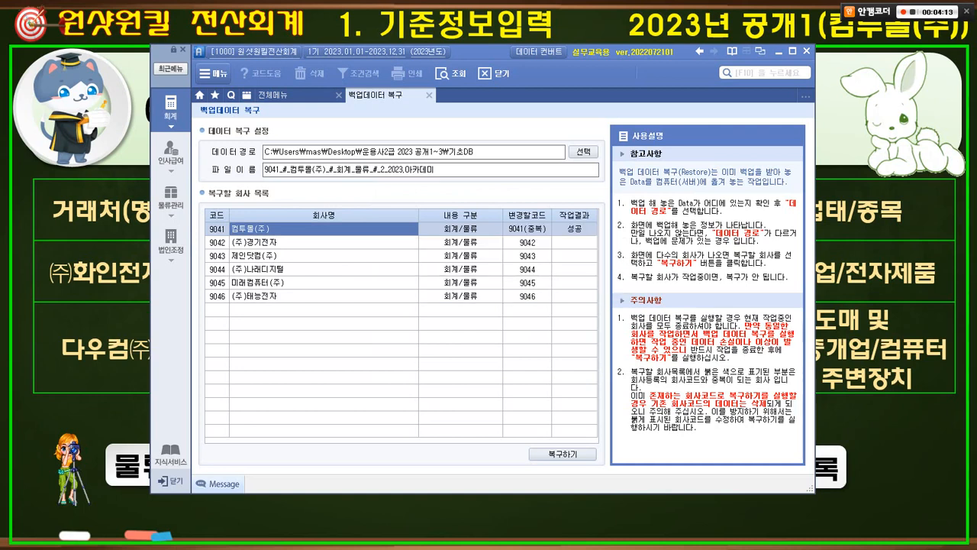
{"action": "left_click", "coordinate": [429, 95]}
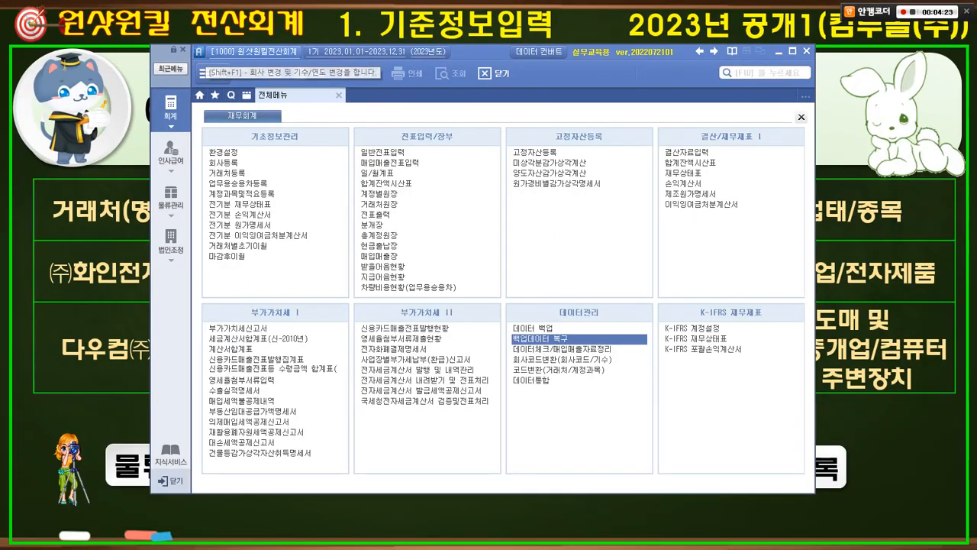
Switch the logged-in company to code 9041 컴투몰(주) by looking it up in the company code list
{"action": "left_click", "coordinate": [248, 51]}
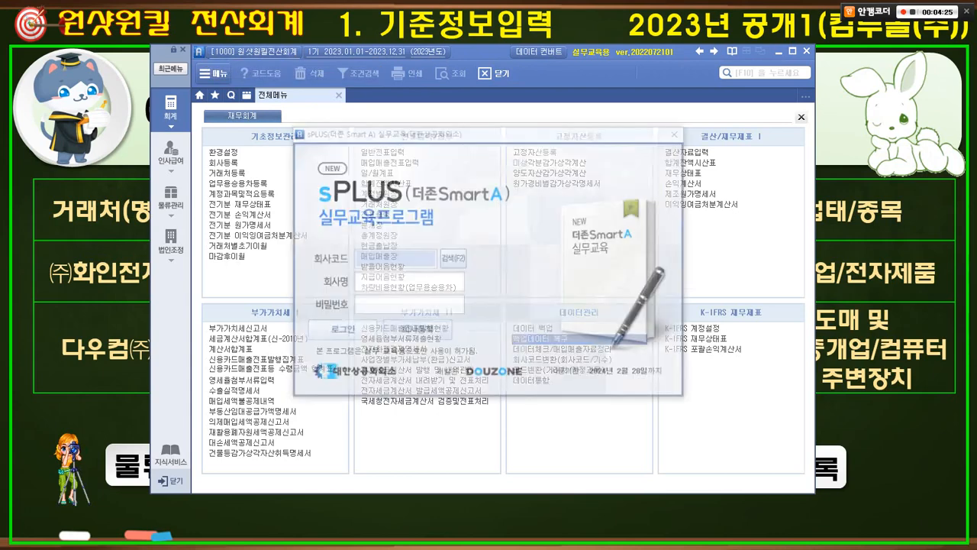
{"action": "key", "text": "F2"}
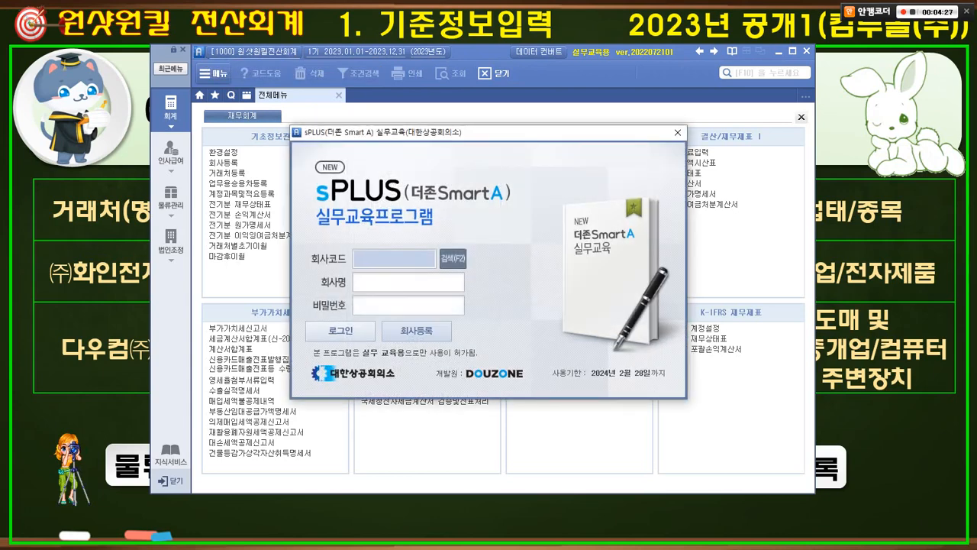
{"action": "left_click", "coordinate": [392, 204]}
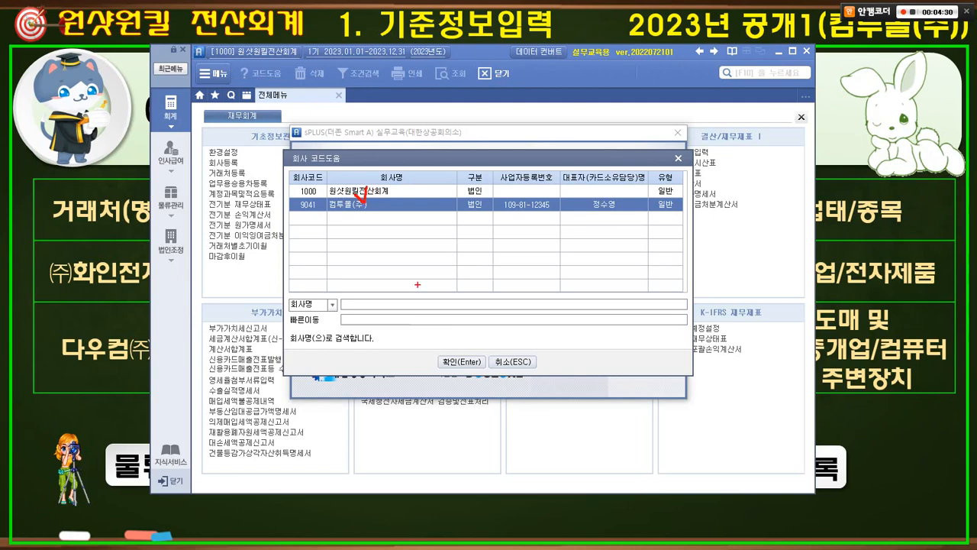
{"action": "left_click", "coordinate": [462, 361]}
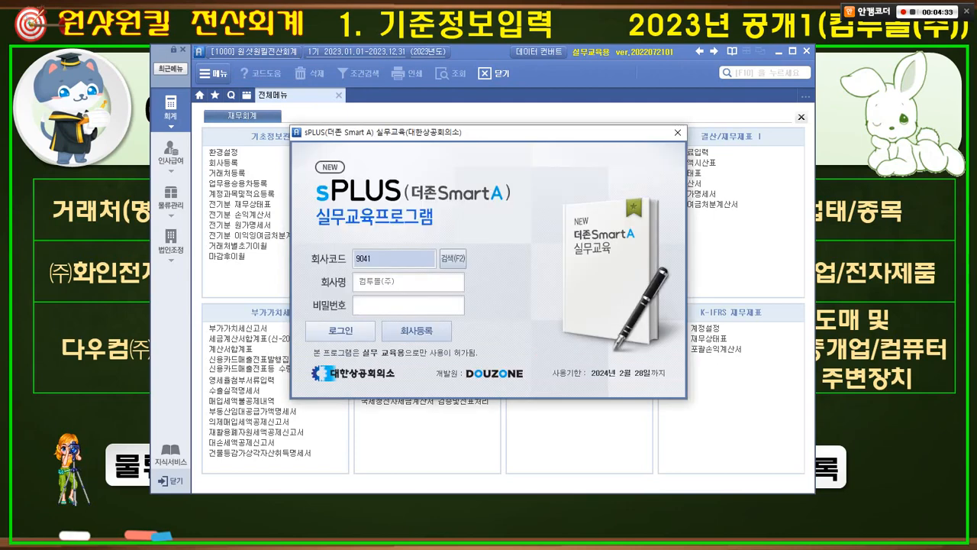
{"action": "key", "text": "Return"}
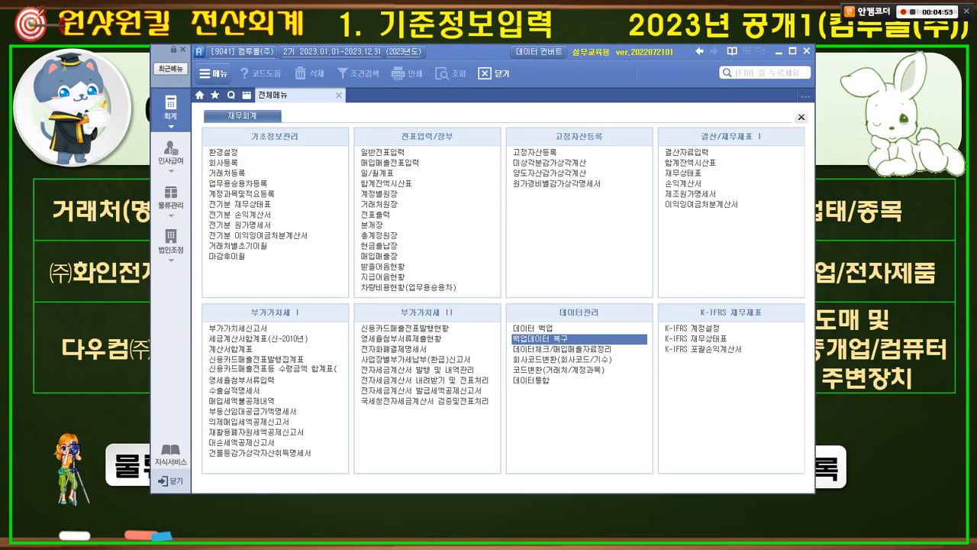
Open trading partner registration (거래처등록) in the logistics management module (물류관리)
{"action": "left_click", "coordinate": [171, 200]}
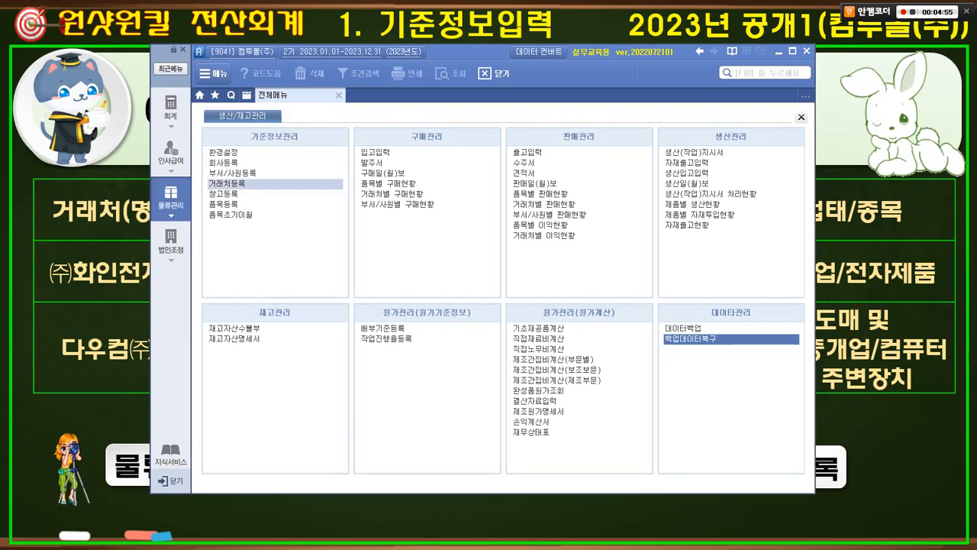
{"action": "left_click", "coordinate": [227, 184]}
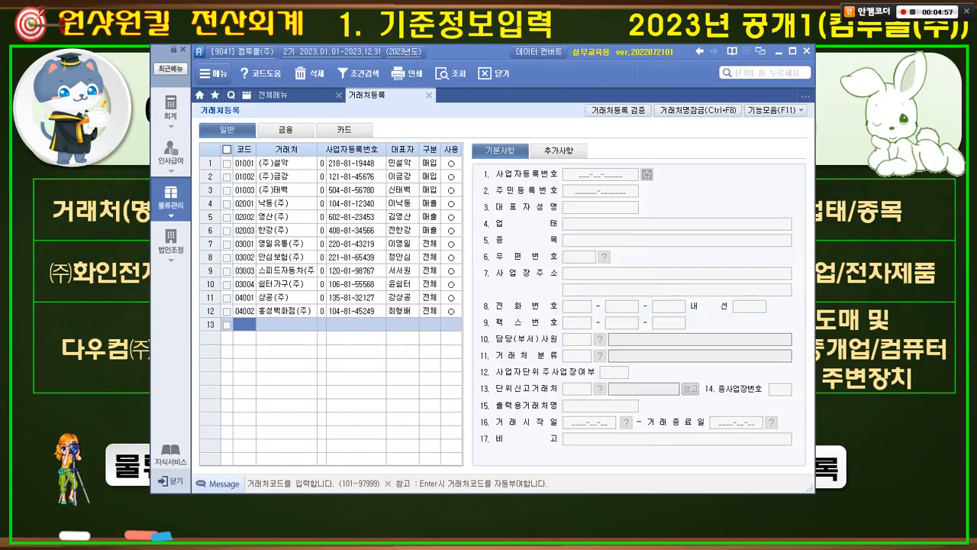
{"action": "left_click_drag", "start_coordinate": [463, 52], "coordinate": [458, 88]}
{"action": "left_click_drag", "start_coordinate": [443, 246], "coordinate": [433, 65]}
Add a general trading partner with code 01004 and name (주)화인전자, identified by business registration number (사업자등록번호)
{"action": "type", "text": "1004"}
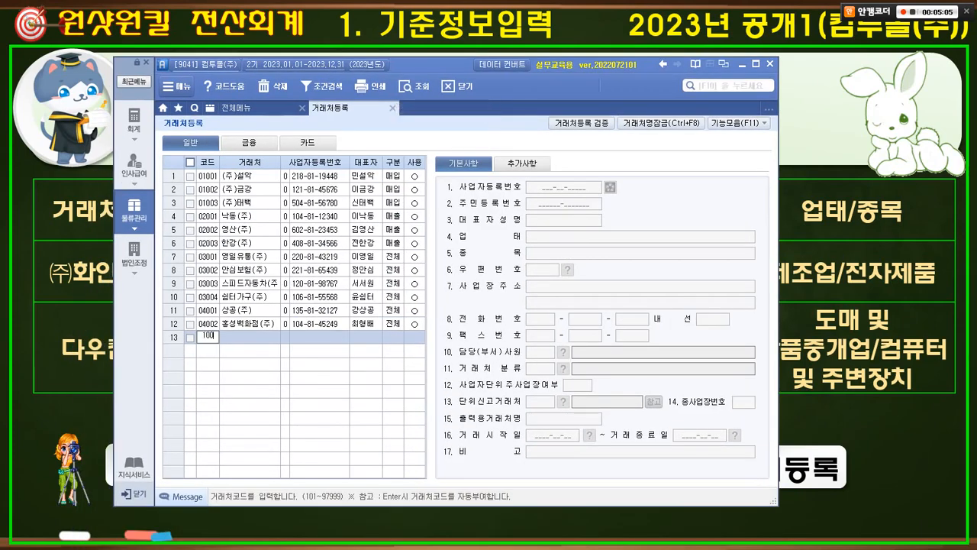
{"action": "key", "text": "Return"}
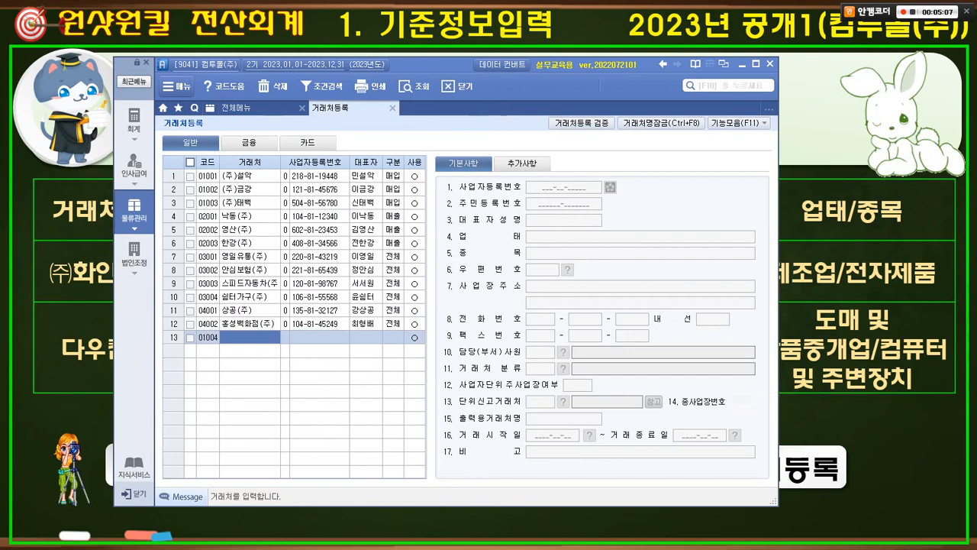
{"action": "key", "text": "alt+Tab"}
{"action": "key", "text": "alt+Tab"}
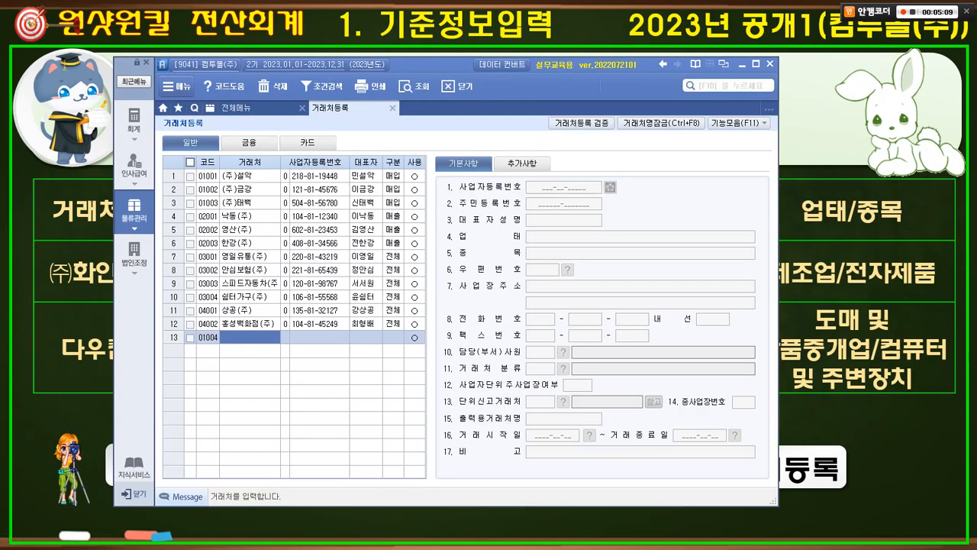
{"action": "type", "text": "(주"}
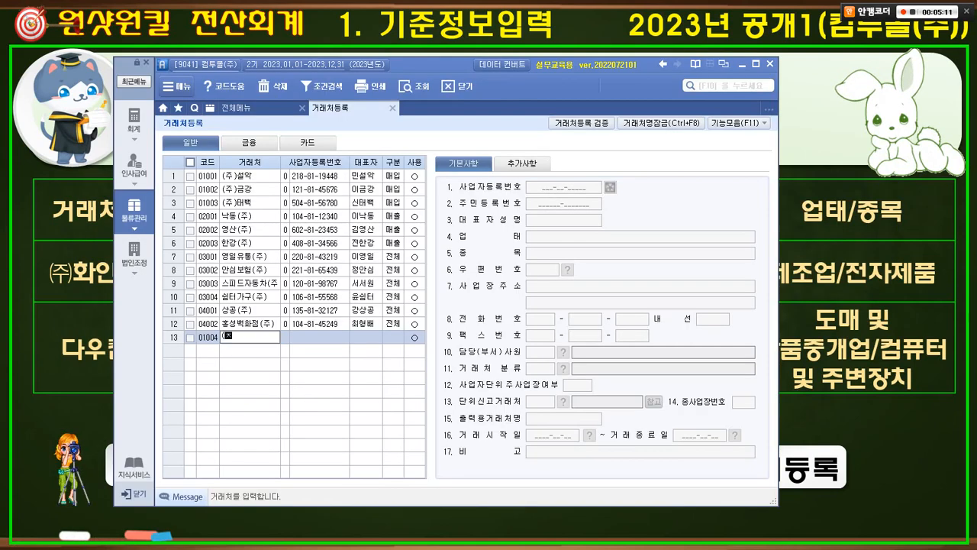
{"action": "type", "text": ")화이"}
{"action": "type", "text": "전자"}
{"action": "key", "text": "Return"}
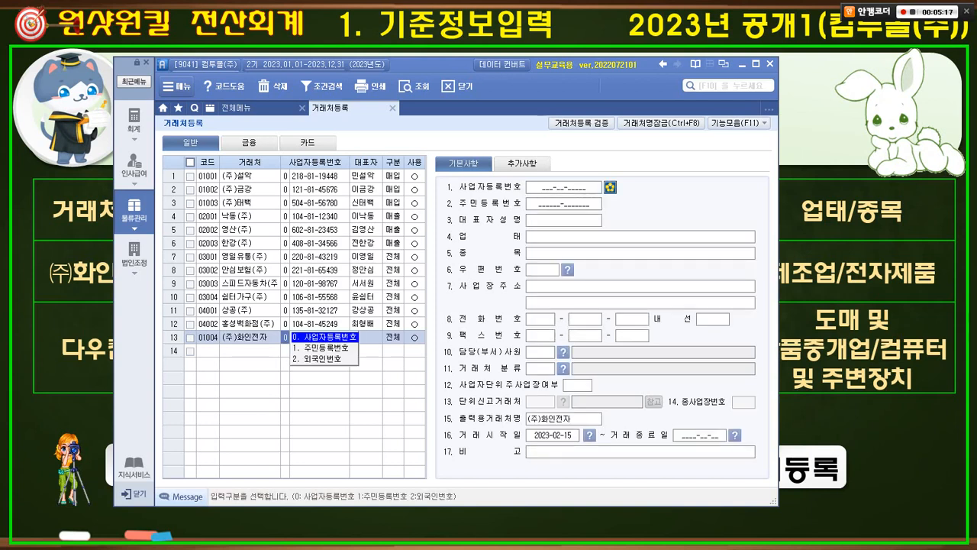
{"action": "key", "text": "Return"}
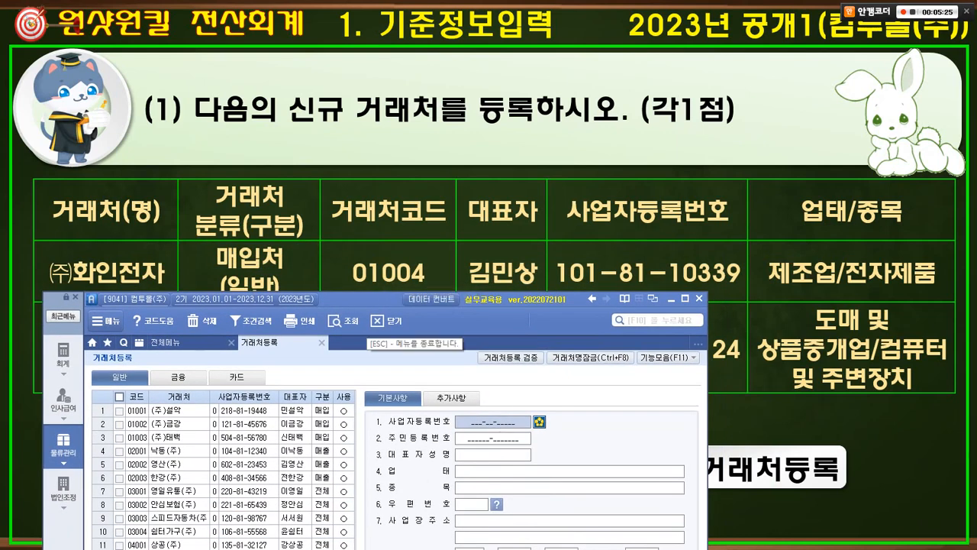
Fill in the business registration number and the representative's name for (주)화인전자 from the exercise table
{"action": "type", "text": "101-81-103"}
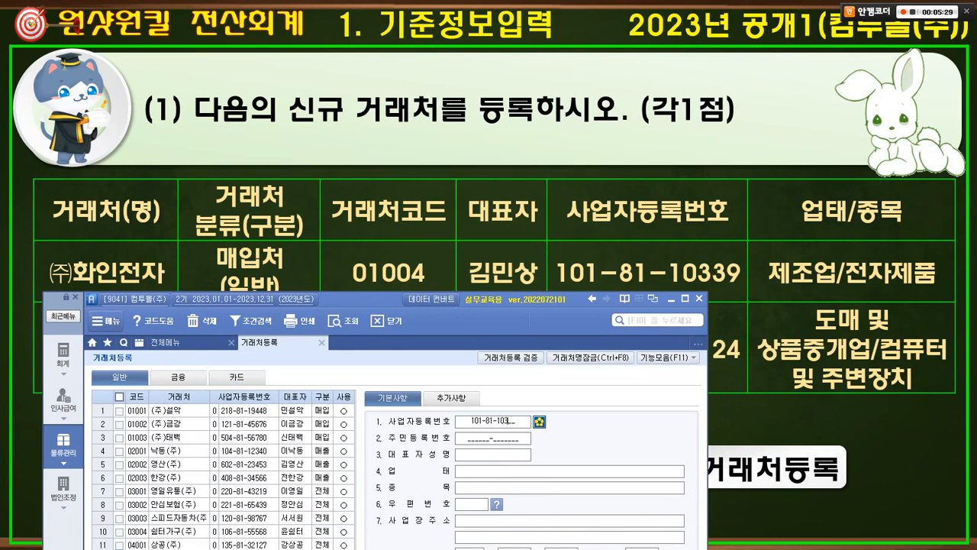
{"action": "type", "text": "39"}
{"action": "key", "text": "Return"}
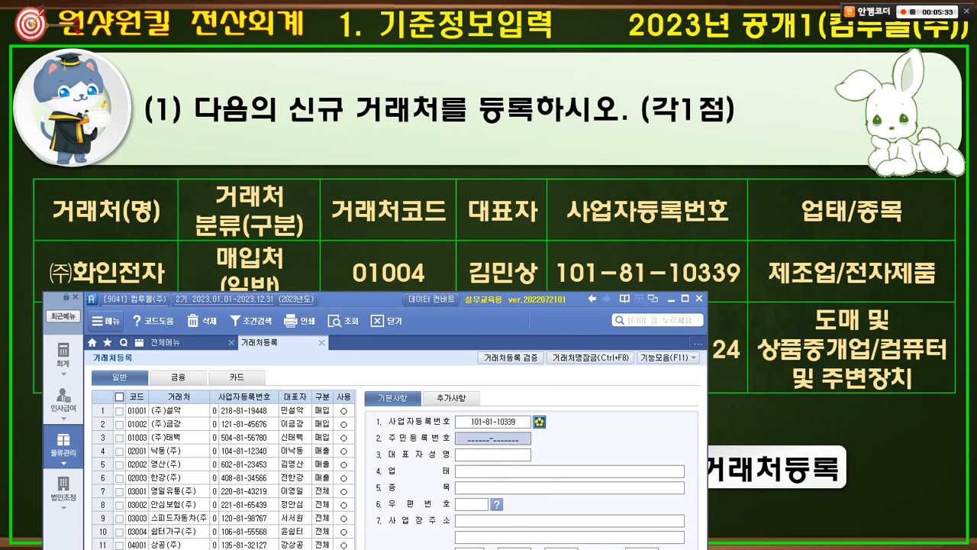
{"action": "key", "text": "Return"}
{"action": "type", "text": "김민상"}
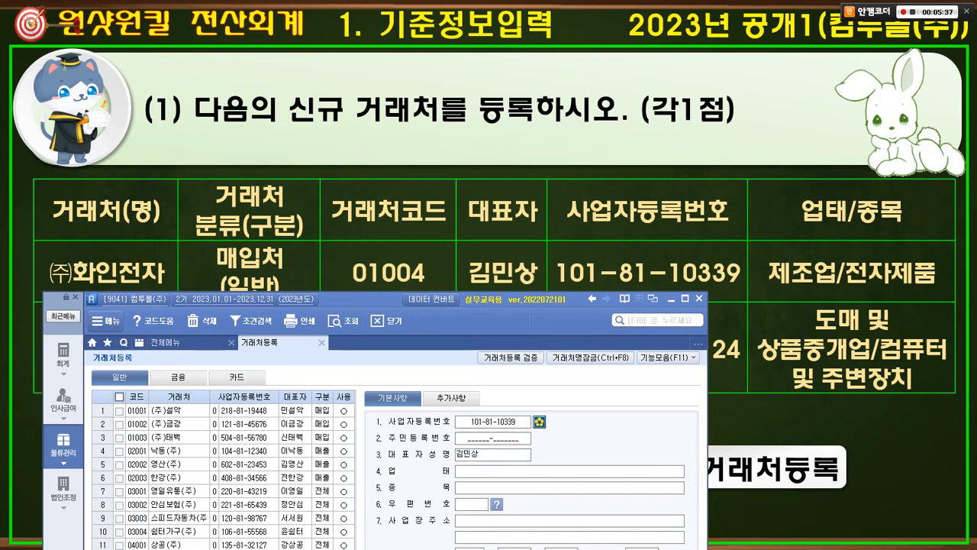
{"action": "key", "text": "Return"}
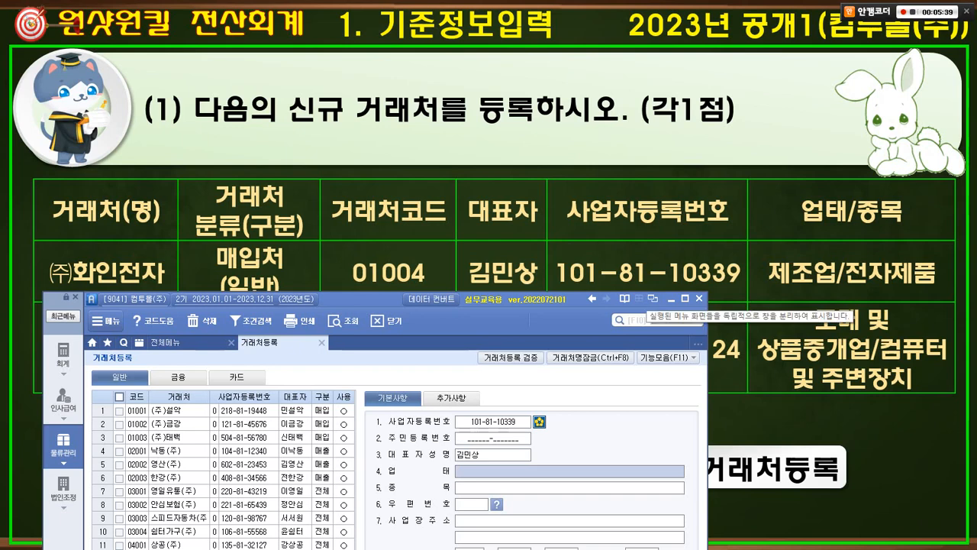
Set the business type (업태) of (주)화인전자 to 제조업 and its item (종목) to 전자제품
{"action": "mouse_move", "coordinate": [835, 296]}
{"action": "left_mouse_down"}
{"action": "mouse_move", "coordinate": [792, 293]}
{"action": "mouse_move", "coordinate": [825, 288]}
{"action": "left_mouse_up"}
{"action": "mouse_move", "coordinate": [896, 297]}
{"action": "left_mouse_down"}
{"action": "mouse_move", "coordinate": [881, 295]}
{"action": "mouse_move", "coordinate": [870, 278]}
{"action": "left_mouse_up"}
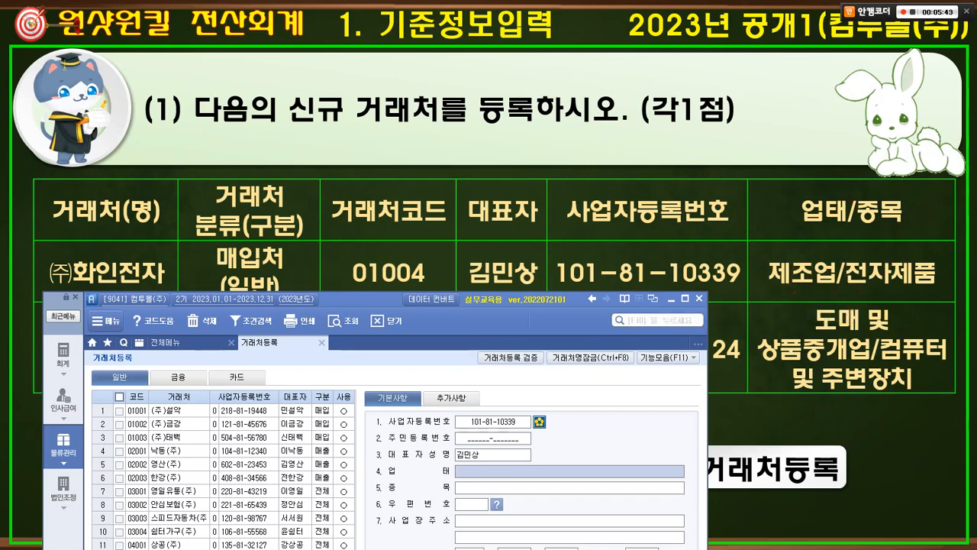
{"action": "type", "text": "ㅈ조제"}
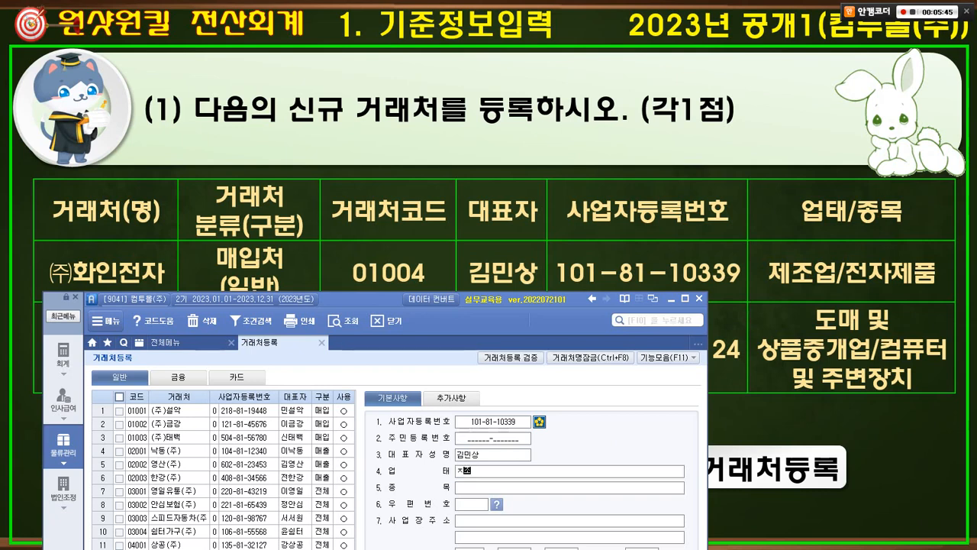
{"action": "key", "text": "BackSpace"}
{"action": "key", "text": "BackSpace"}
{"action": "key", "text": "BackSpace"}
{"action": "type", "text": "제조업"}
{"action": "key", "text": "Return"}
{"action": "type", "text": "전자제품"}
{"action": "key", "text": "Return"}
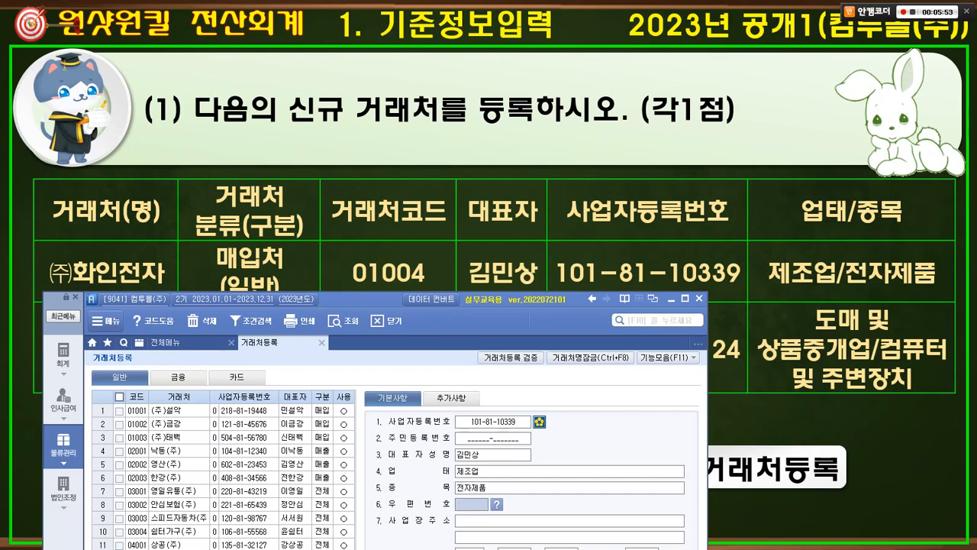
Set the partner classification (구분) of (주)화인전자 to 매입 and keep its usage status at ○
{"action": "mouse_move", "coordinate": [88, 247]}
{"action": "left_mouse_down"}
{"action": "mouse_move", "coordinate": [98, 264]}
{"action": "mouse_move", "coordinate": [116, 240]}
{"action": "left_mouse_up"}
{"action": "mouse_move", "coordinate": [260, 299]}
{"action": "left_mouse_down"}
{"action": "mouse_move", "coordinate": [200, 304]}
{"action": "mouse_move", "coordinate": [241, 232]}
{"action": "mouse_move", "coordinate": [249, 294]}
{"action": "left_mouse_up"}
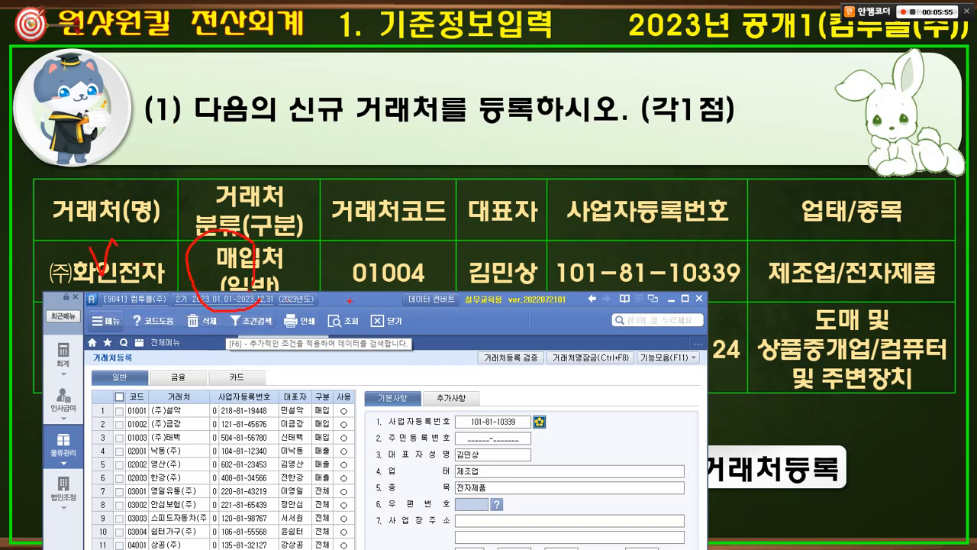
{"action": "key", "text": "Escape"}
{"action": "left_click_drag", "start_coordinate": [342, 298], "coordinate": [368, 119]}
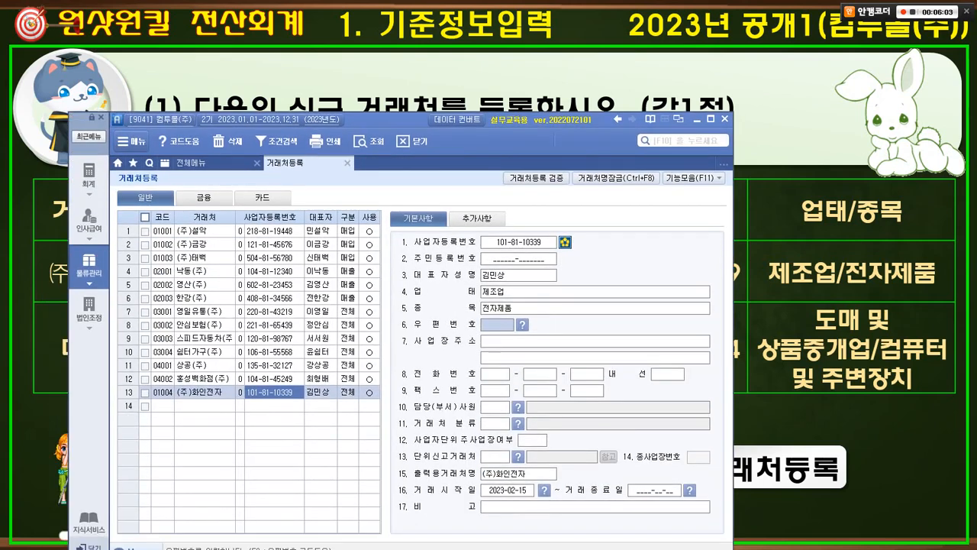
{"action": "left_click", "coordinate": [321, 391]}
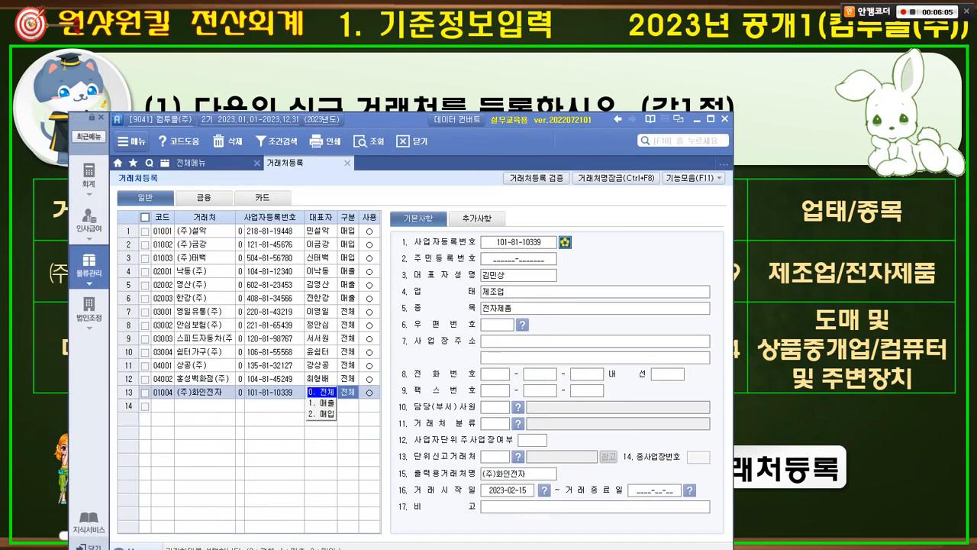
{"action": "key", "text": "Return"}
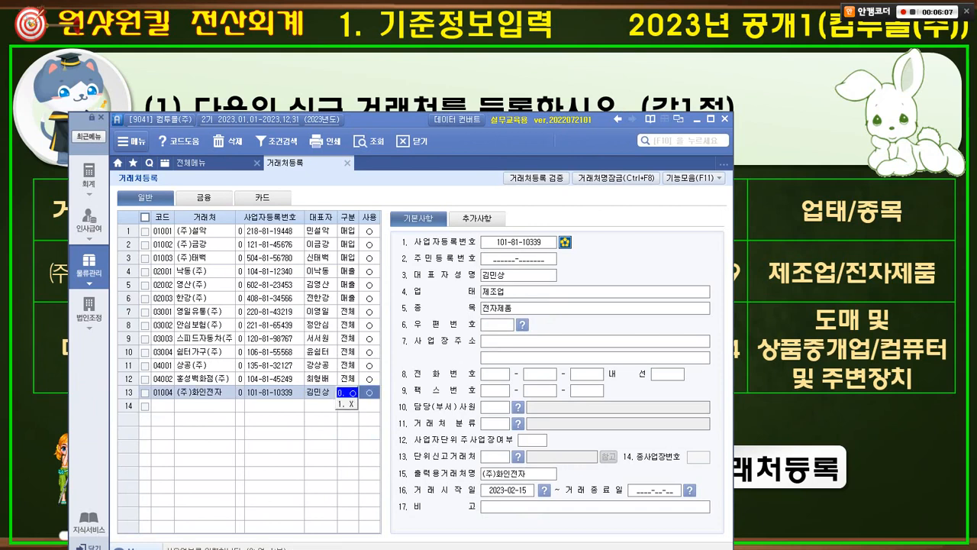
{"action": "key", "text": "Return"}
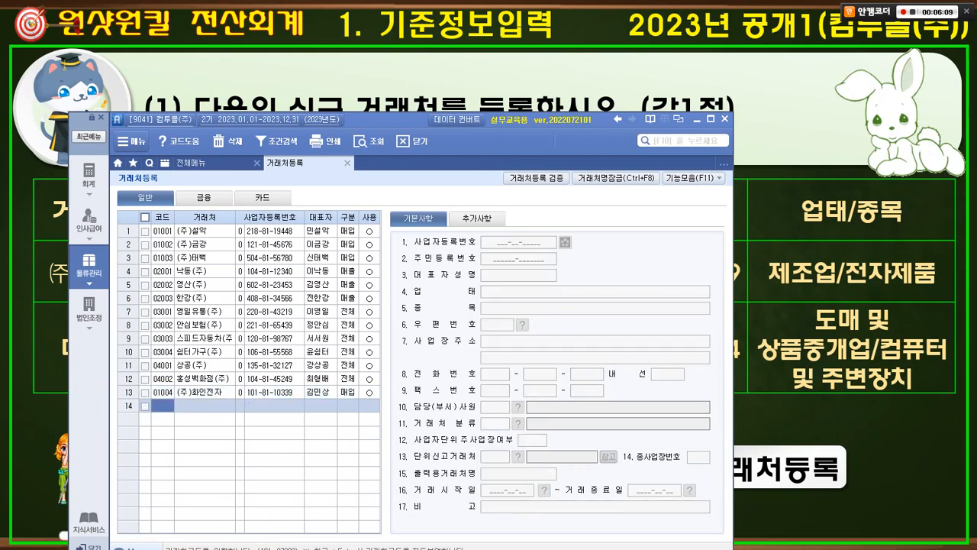
Check the (주)화인전자 entry against each column of the exercise table
{"action": "key", "text": "Up"}
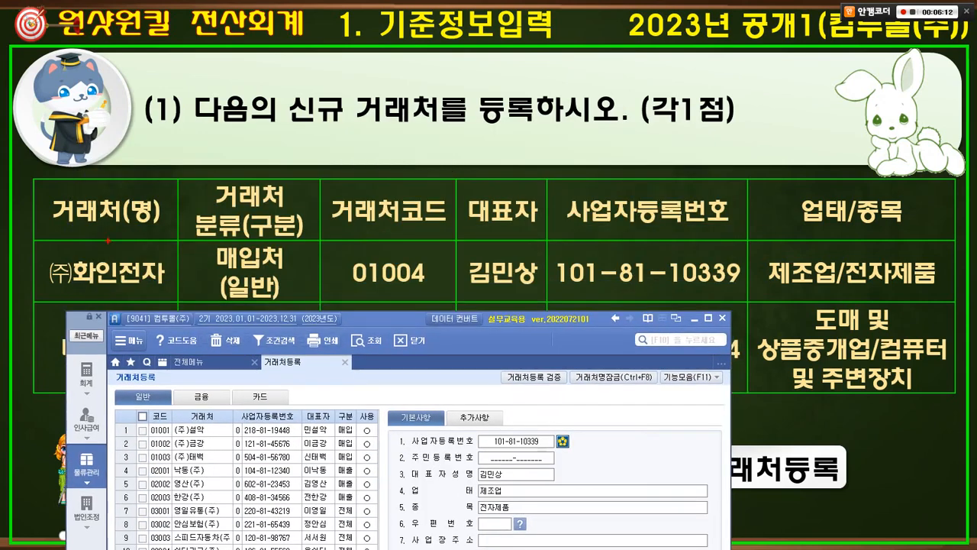
{"action": "mouse_move", "coordinate": [109, 243]}
{"action": "left_mouse_down"}
{"action": "mouse_move", "coordinate": [122, 267]}
{"action": "mouse_move", "coordinate": [137, 247]}
{"action": "left_mouse_up"}
{"action": "mouse_move", "coordinate": [213, 233]}
{"action": "left_mouse_down"}
{"action": "mouse_move", "coordinate": [218, 243]}
{"action": "mouse_move", "coordinate": [237, 233]}
{"action": "left_mouse_up"}
{"action": "left_click_drag", "start_coordinate": [326, 243], "coordinate": [355, 235]}
{"action": "left_click_drag", "start_coordinate": [448, 229], "coordinate": [478, 227]}
{"action": "left_click_drag", "start_coordinate": [549, 230], "coordinate": [608, 226]}
{"action": "left_click_drag", "start_coordinate": [761, 241], "coordinate": [798, 230]}
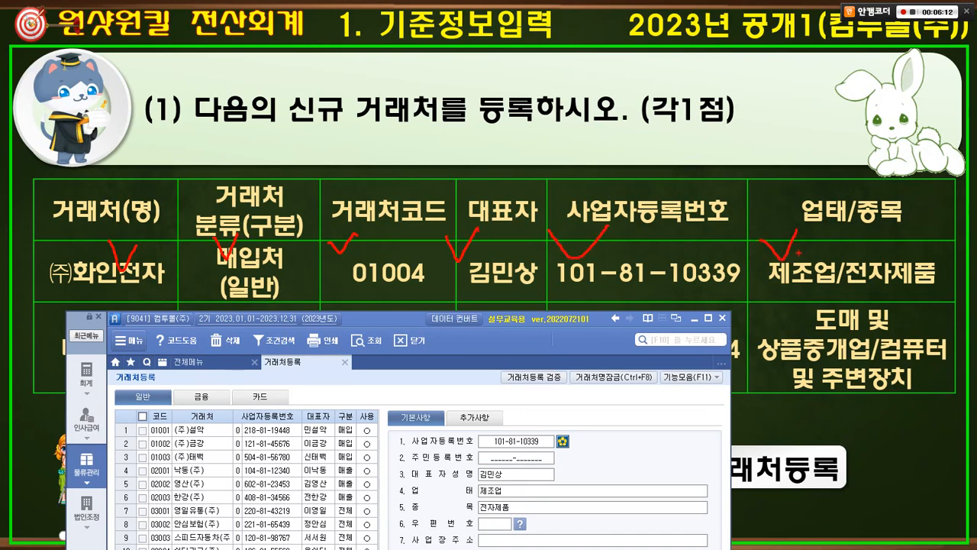
{"action": "key", "text": "Escape"}
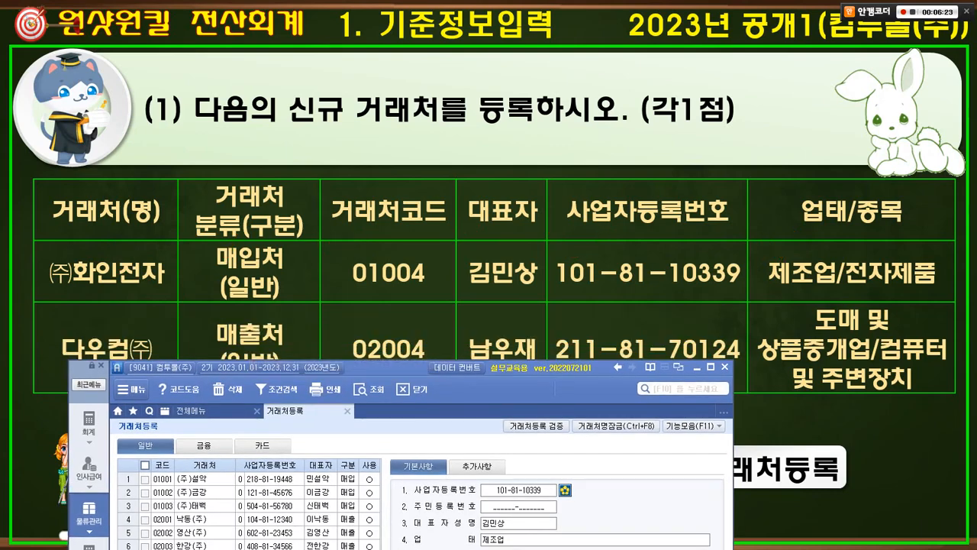
Add a second general trading partner with code 02004 and name 다우컴(주), identified by business registration number (사업자등록번호)
{"action": "left_click_drag", "start_coordinate": [320, 367], "coordinate": [305, 145]}
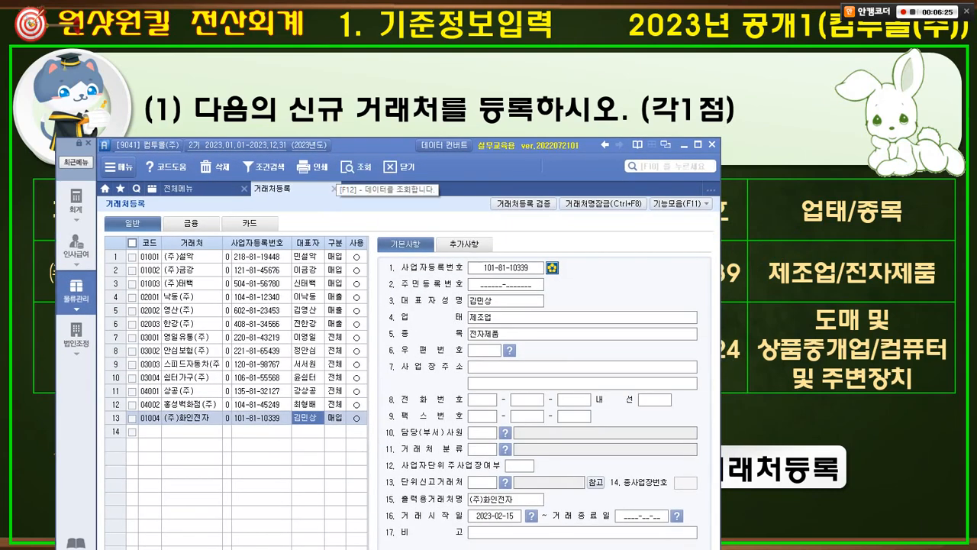
{"action": "left_click", "coordinate": [150, 431]}
{"action": "type", "text": "2004"}
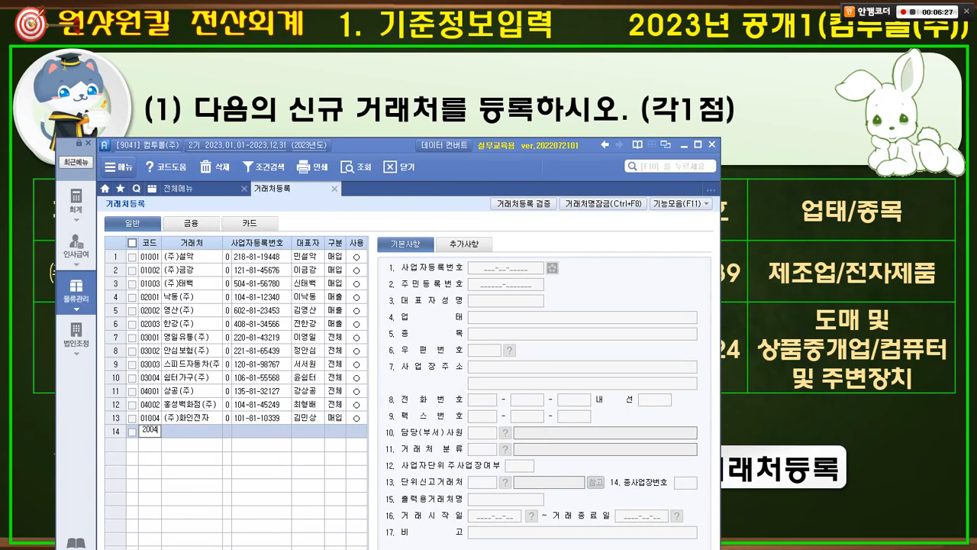
{"action": "key", "text": "alt+Tab"}
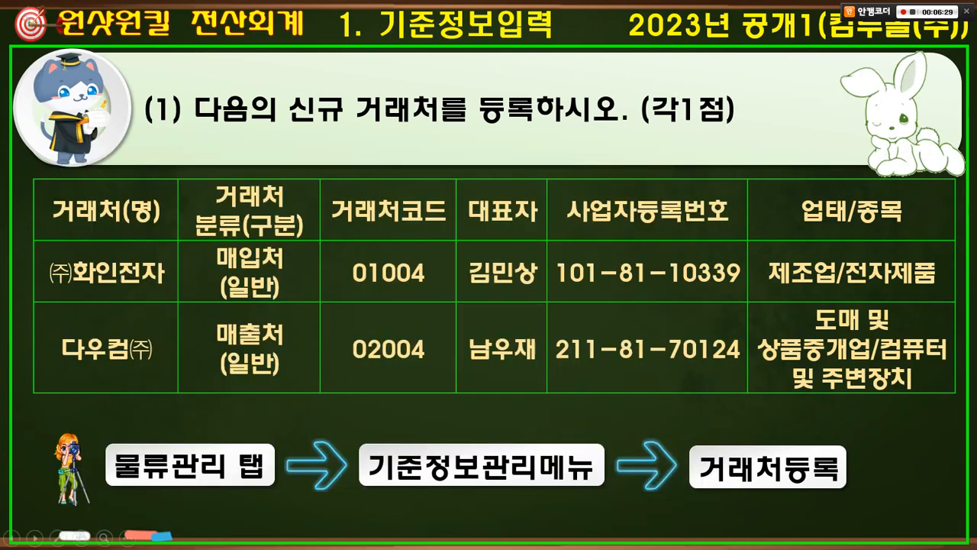
{"action": "key", "text": "alt+Tab"}
{"action": "type", "text": "다우컴"}
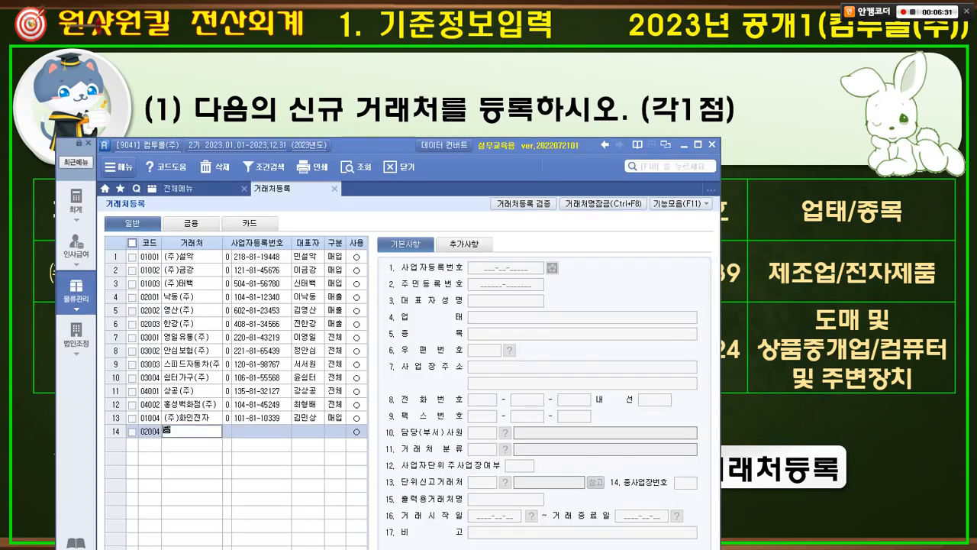
{"action": "type", "text": "(주)"}
{"action": "key", "text": "Return"}
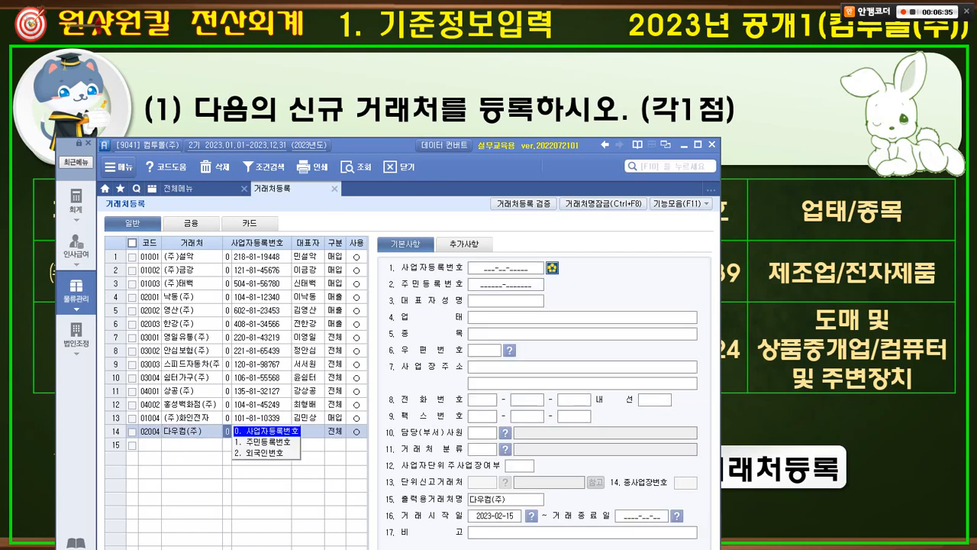
{"action": "key", "text": "Return"}
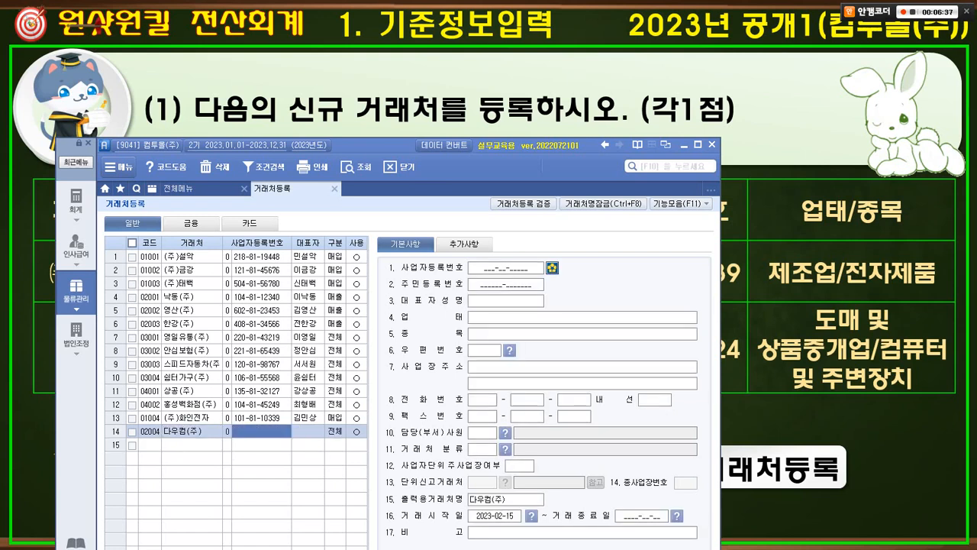
{"action": "key", "text": "Return"}
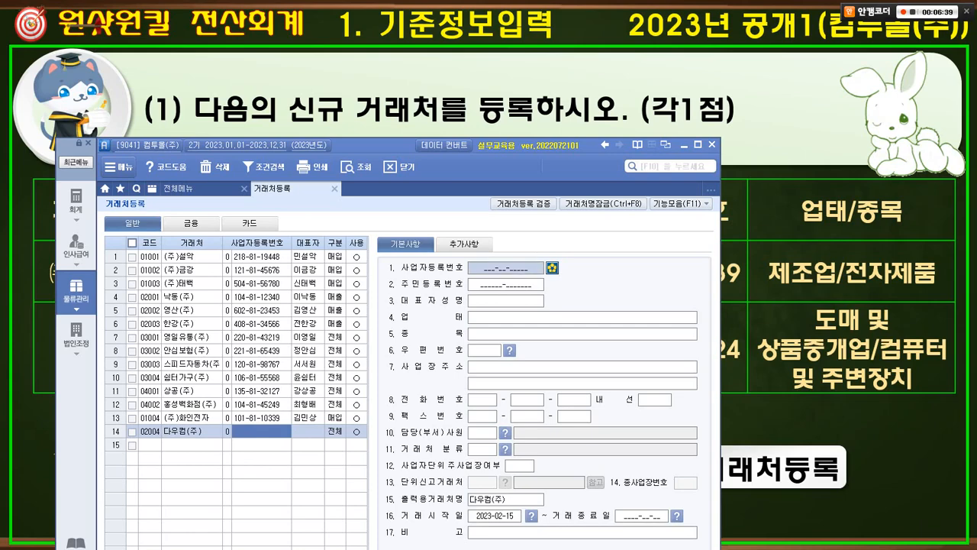
Enter the business registration number (사업자등록번호) and the representative's name (대표자성명) for 다우컴(주)
{"action": "left_click_drag", "start_coordinate": [374, 145], "coordinate": [404, 366]}
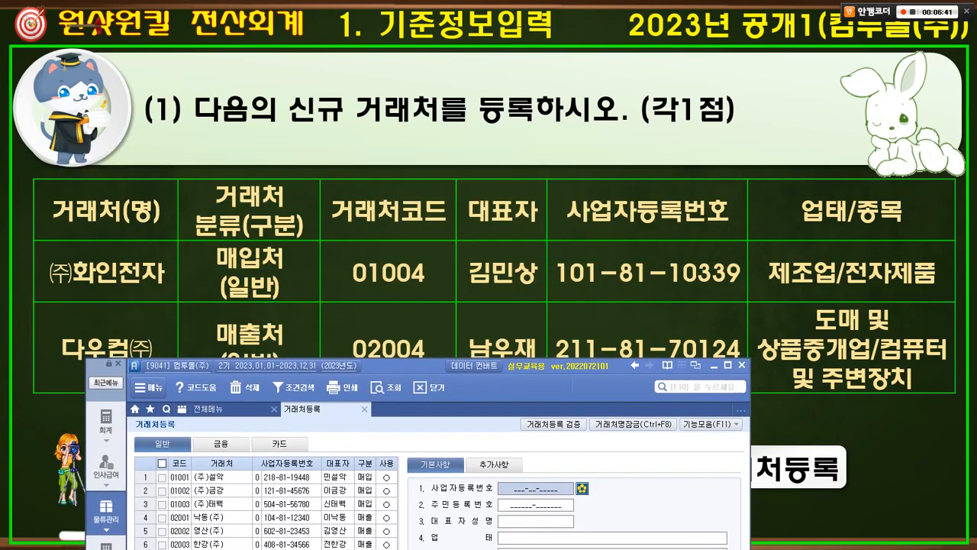
{"action": "type", "text": "211"}
{"action": "type", "text": "81"}
{"action": "type", "text": "ㅏ"}
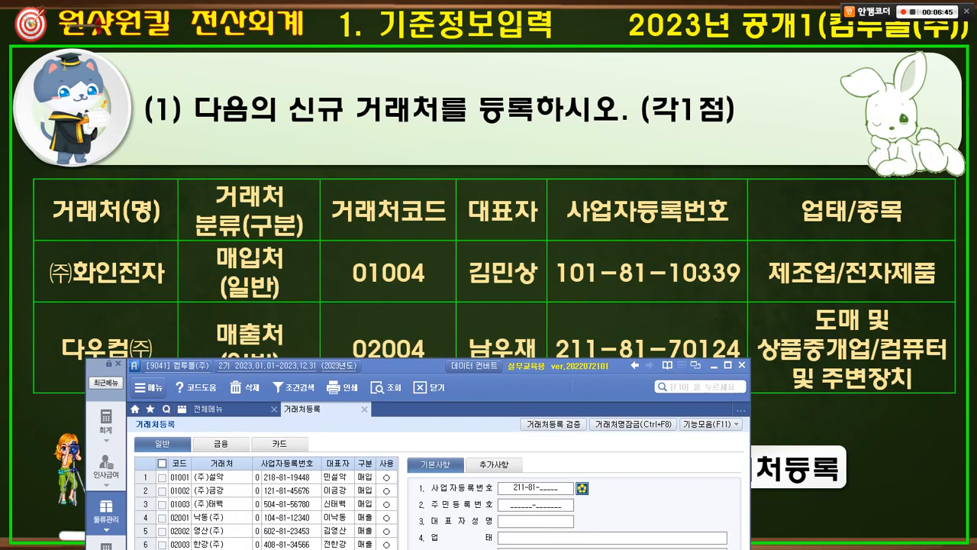
{"action": "type", "text": "70124"}
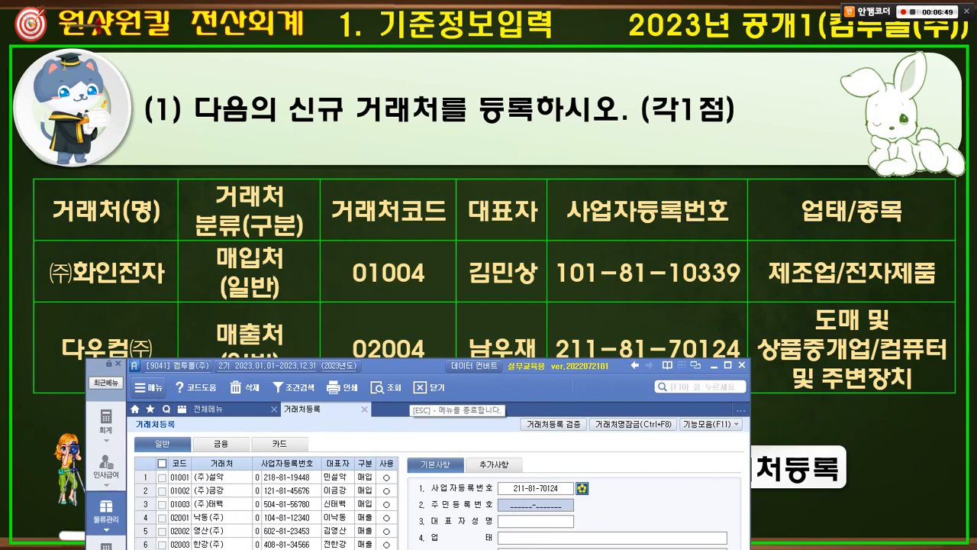
{"action": "left_click", "coordinate": [535, 522]}
{"action": "type", "text": "남우재"}
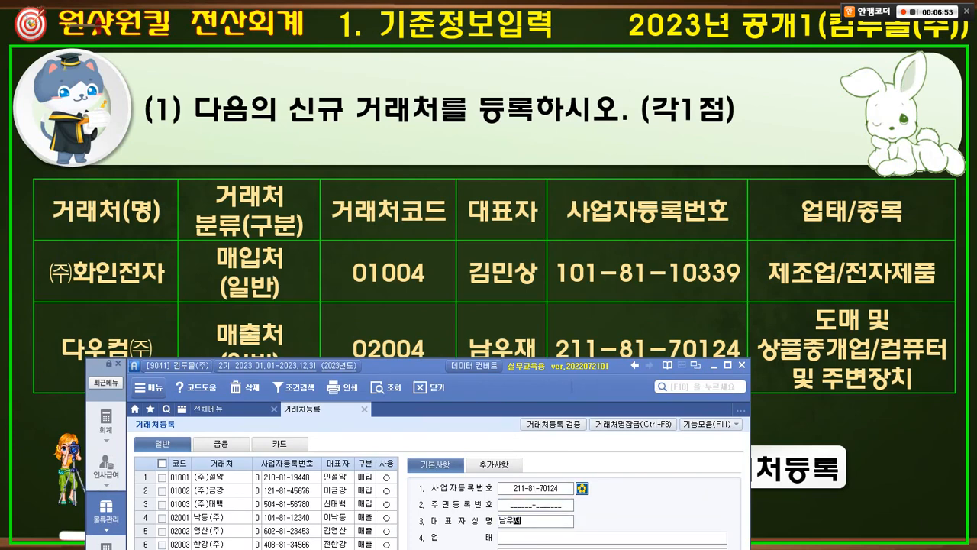
{"action": "key", "text": "Return"}
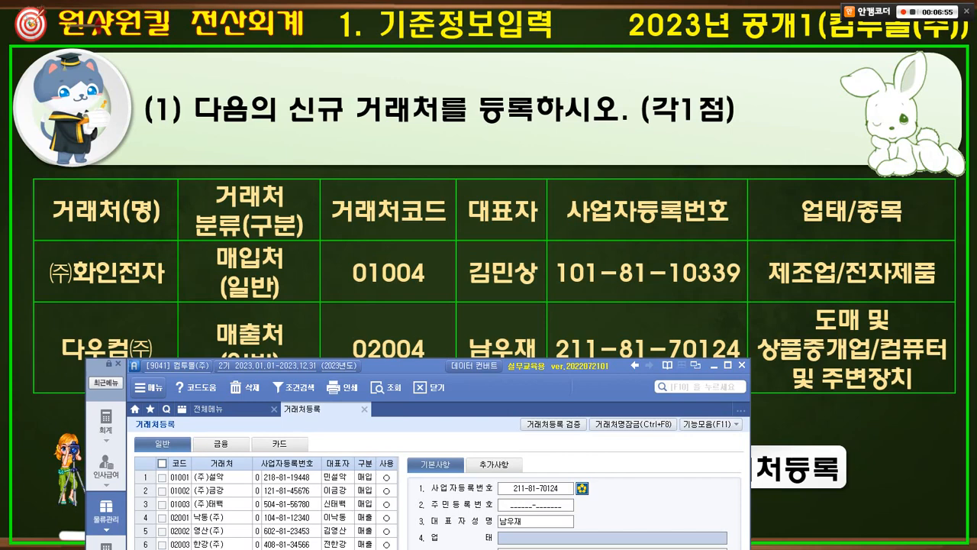
Set the business type (업태) of 다우컴(주) to 상품중개업 and its item (종목) to 컴퓨터 및 주변장치
{"action": "type", "text": "상품"}
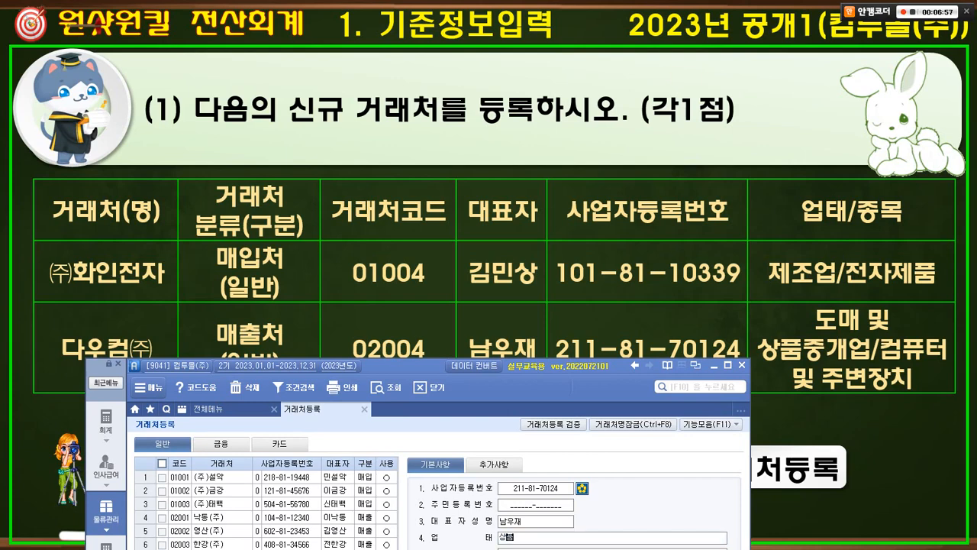
{"action": "type", "text": "중개업"}
{"action": "key", "text": "Return"}
{"action": "left_click_drag", "start_coordinate": [413, 365], "coordinate": [374, 212]}
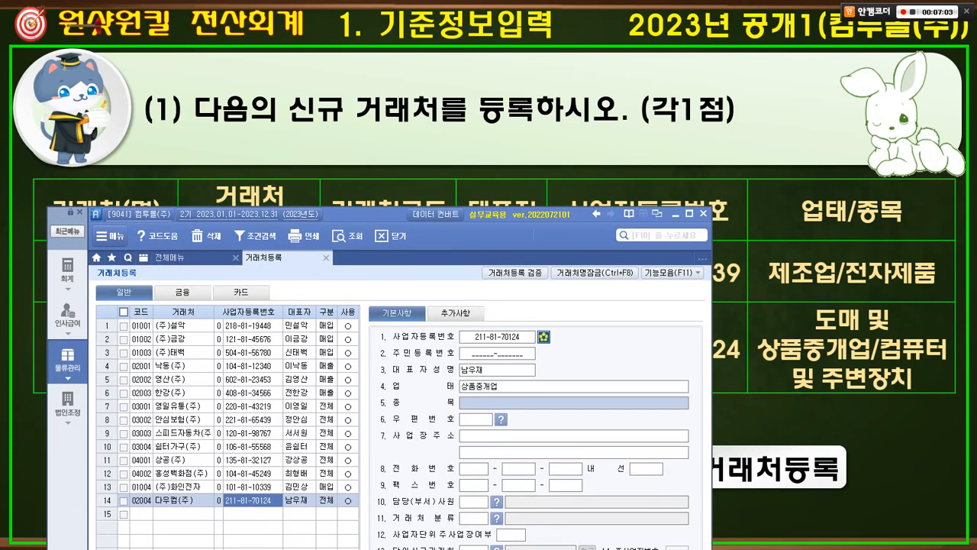
{"action": "type", "text": "컴퓨터 및"}
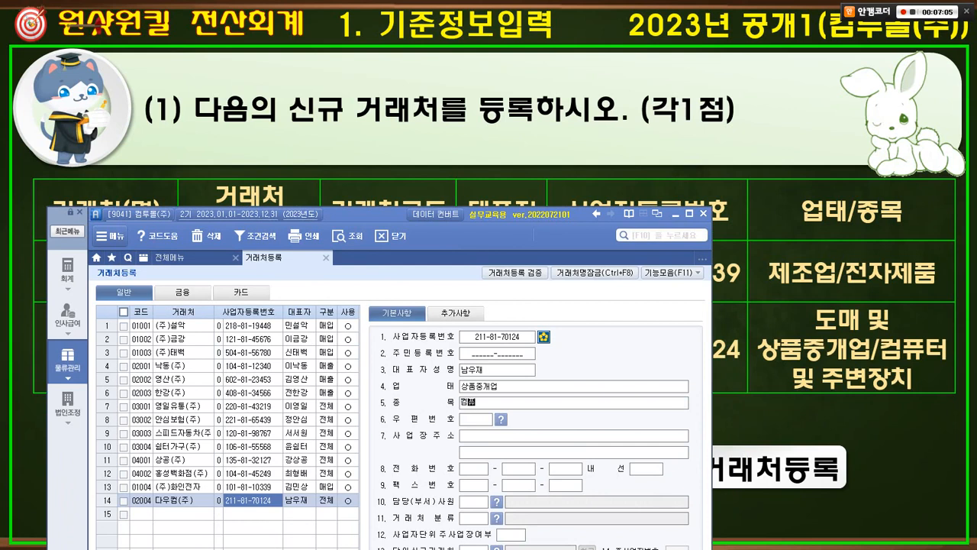
{"action": "type", "text": " 주변장치"}
{"action": "key", "text": "Return"}
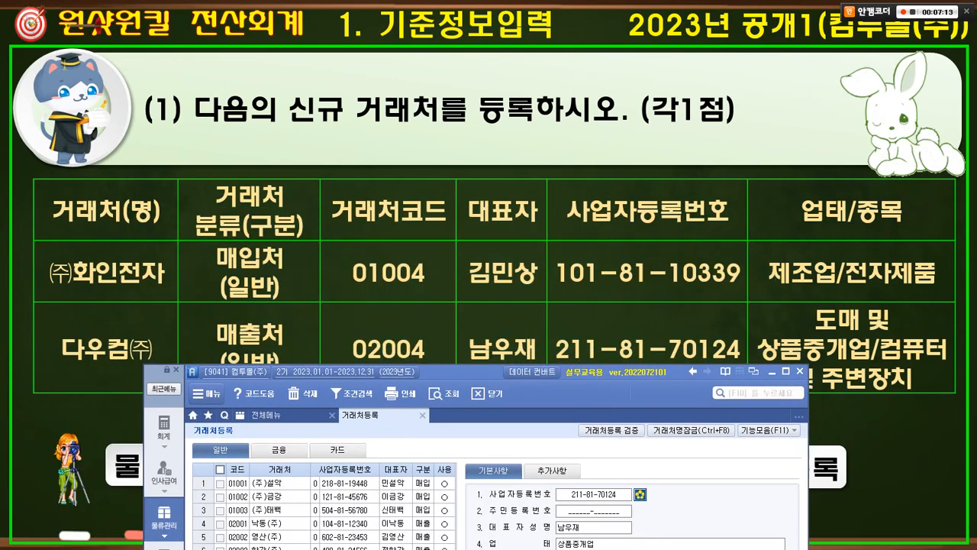
Check the 다우컴(주) entry against each column of the exercise table
{"action": "mouse_move", "coordinate": [82, 326]}
{"action": "left_mouse_down"}
{"action": "mouse_move", "coordinate": [93, 349]}
{"action": "mouse_move", "coordinate": [117, 320]}
{"action": "left_mouse_up"}
{"action": "mouse_move", "coordinate": [284, 375]}
{"action": "left_mouse_down"}
{"action": "mouse_move", "coordinate": [269, 378]}
{"action": "mouse_move", "coordinate": [213, 319]}
{"action": "mouse_move", "coordinate": [269, 377]}
{"action": "left_mouse_up"}
{"action": "mouse_move", "coordinate": [386, 318]}
{"action": "left_mouse_down"}
{"action": "mouse_move", "coordinate": [390, 332]}
{"action": "mouse_move", "coordinate": [407, 315]}
{"action": "left_mouse_up"}
{"action": "left_click_drag", "start_coordinate": [473, 322], "coordinate": [498, 320]}
{"action": "left_click_drag", "start_coordinate": [624, 323], "coordinate": [643, 321]}
{"action": "left_click_drag", "start_coordinate": [850, 327], "coordinate": [869, 310]}
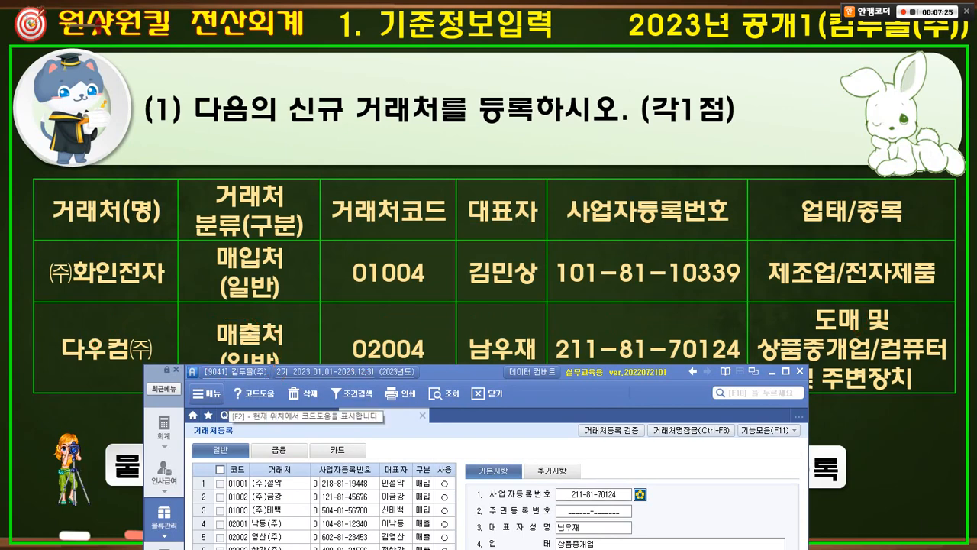
Set the partner classification (구분) of 다우컴(주) to 매출, keep its usage status at ○, and close partner registration
{"action": "left_click_drag", "start_coordinate": [450, 372], "coordinate": [445, 92]}
{"action": "left_click", "coordinate": [418, 379]}
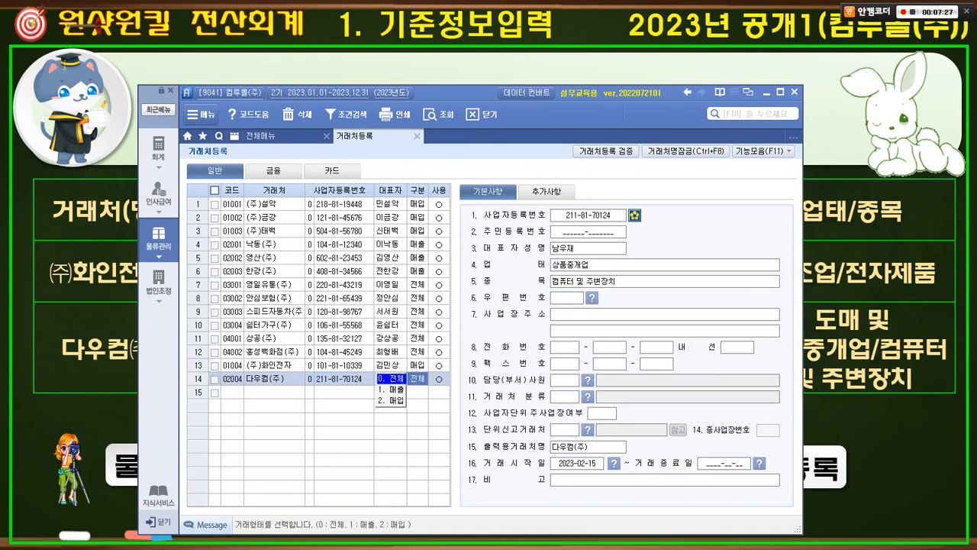
{"action": "key", "text": "Return"}
{"action": "key", "text": "Return"}
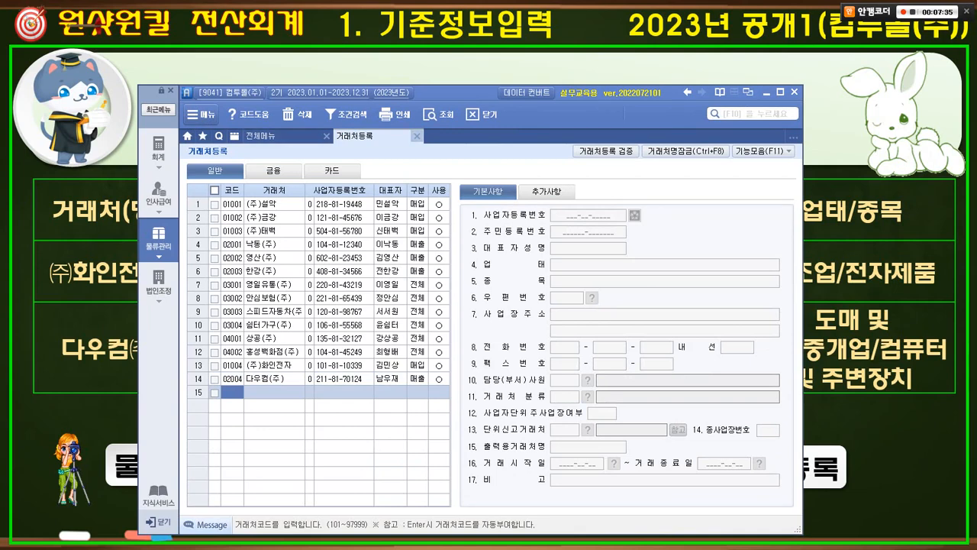
{"action": "left_click", "coordinate": [416, 135]}
{"action": "key", "text": "alt+Tab"}
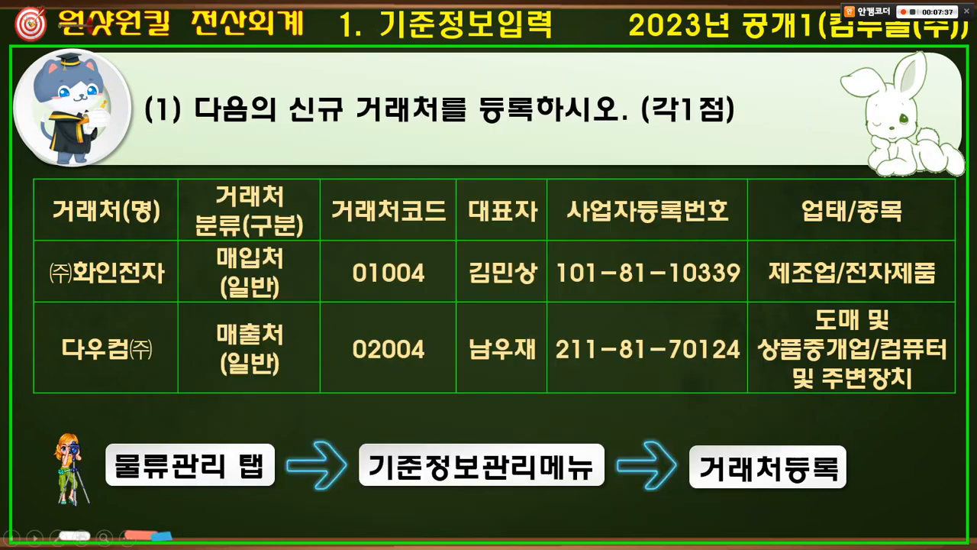
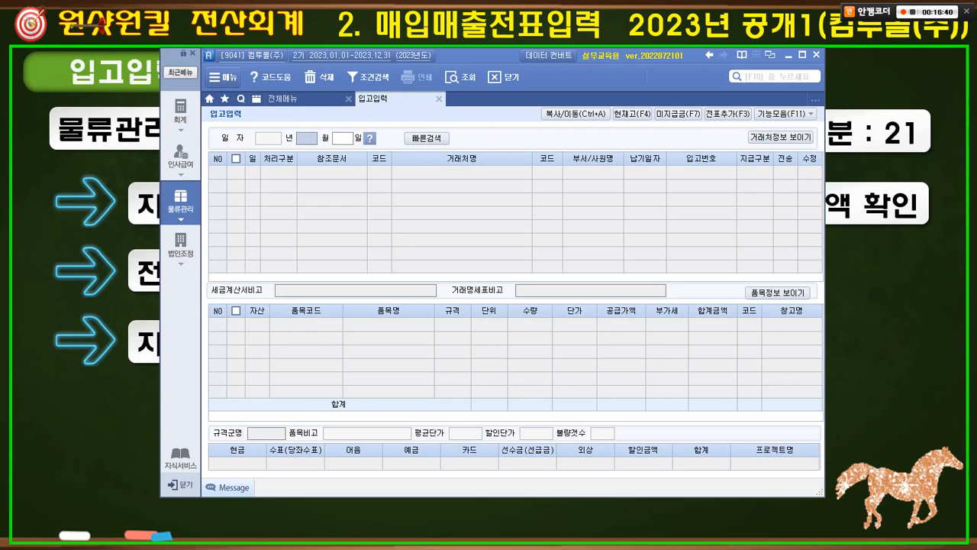
Start a receipt entry (입고입력) dated 2023-12-07 with processing type (처리구분) 건별과세
{"action": "type", "text": "1207"}
{"action": "key", "text": "Return"}
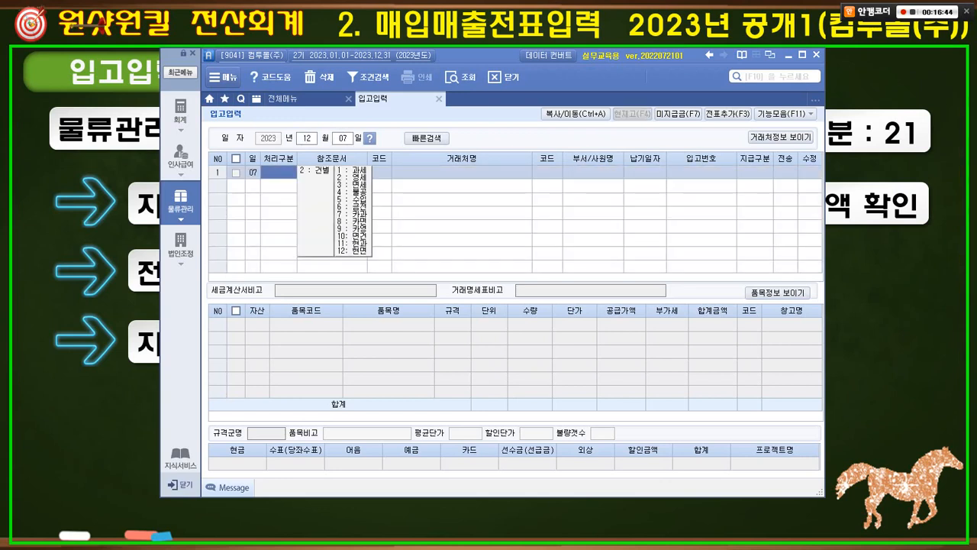
{"action": "type", "text": "1"}
{"action": "key", "text": "Return"}
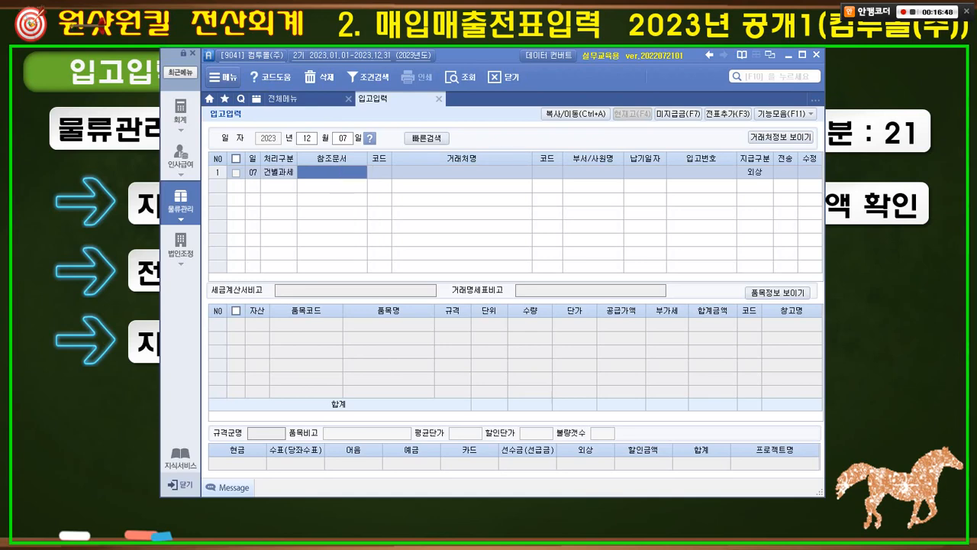
Choose (주)금강, code 01002, as the receipt's supplier according to the tax invoice, leaving the reference document and department code blank
{"action": "key", "text": "Return"}
{"action": "key", "text": "alt+Tab"}
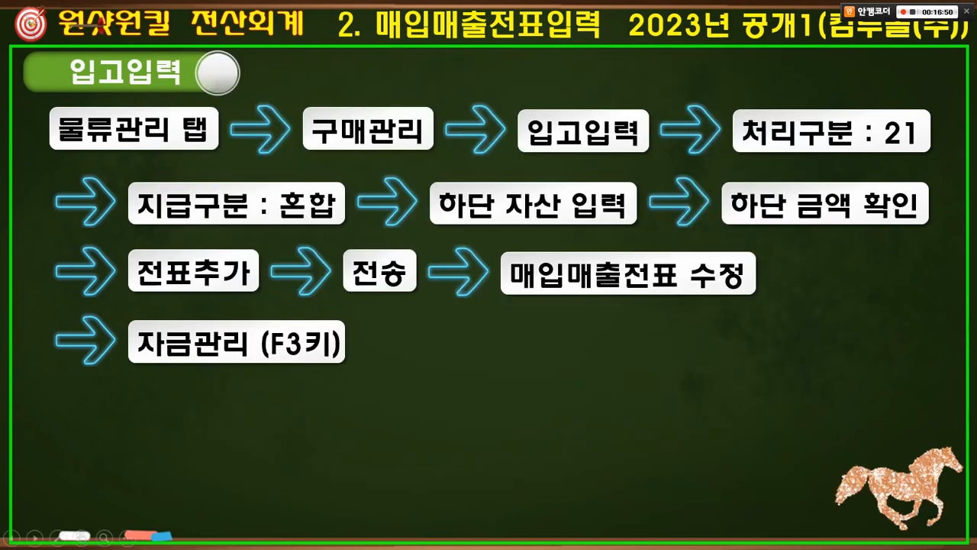
{"action": "key", "text": "Page_Down"}
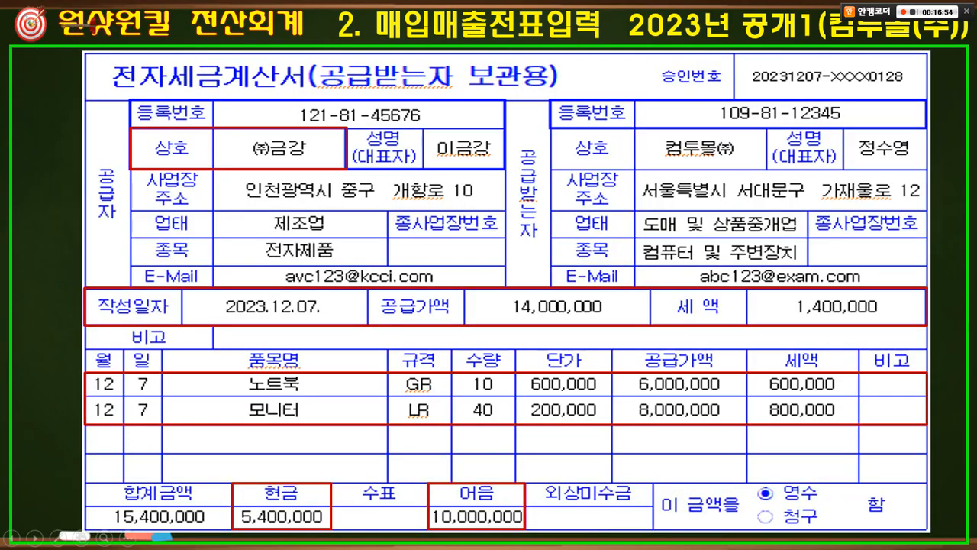
{"action": "key", "text": "alt+Tab"}
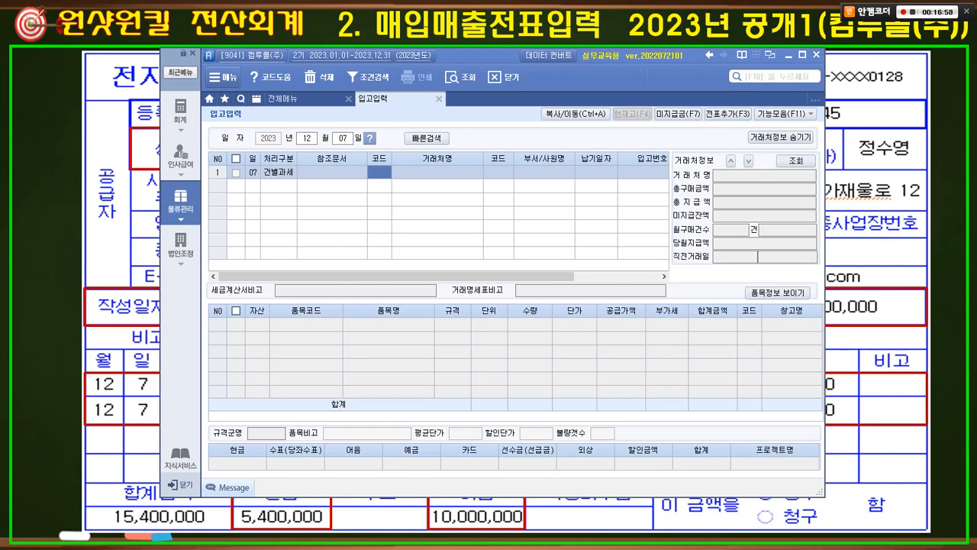
{"action": "key", "text": "F2"}
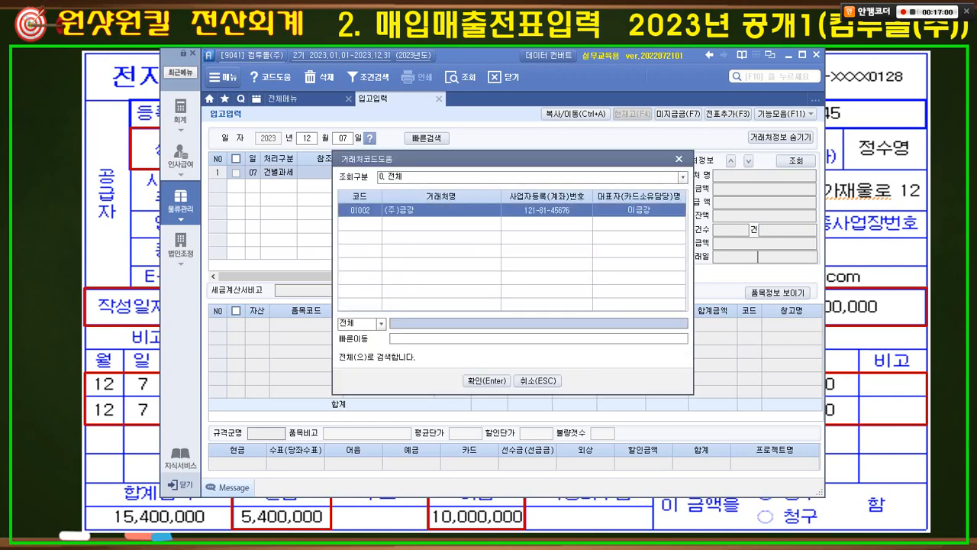
{"action": "key", "text": "Return"}
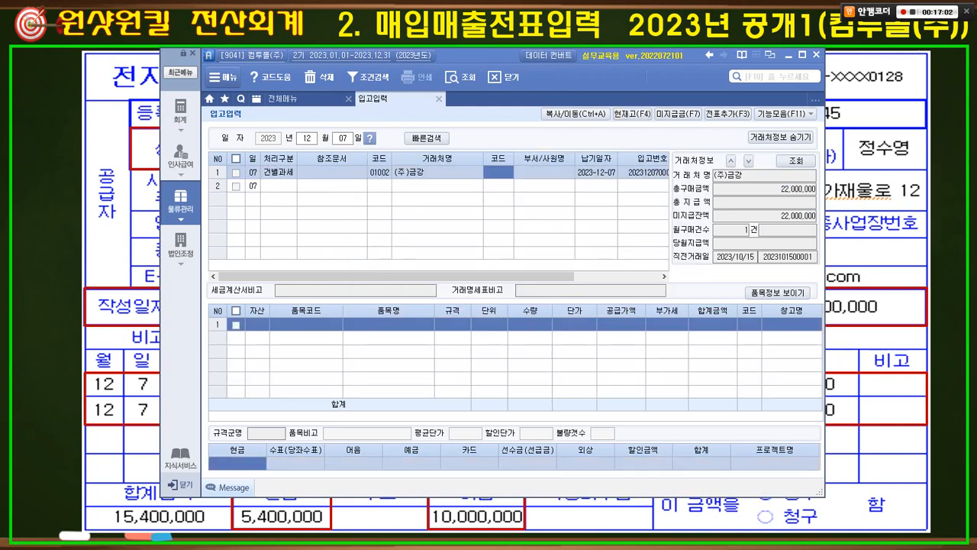
{"action": "key", "text": "Return"}
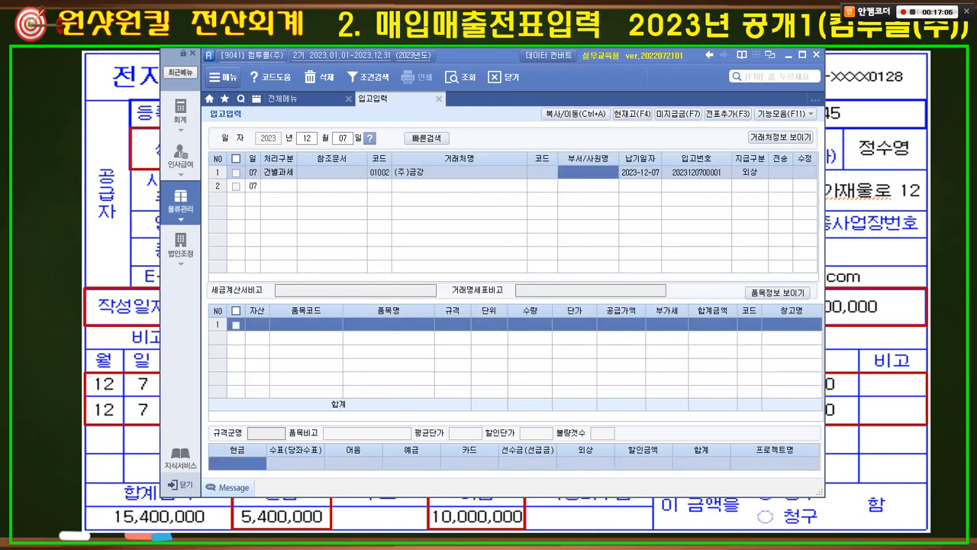
Check the invoice's cash and note payments and set the receipt's payment type (지급구분) to 혼합
{"action": "key", "text": "Return"}
{"action": "key", "text": "alt+Tab"}
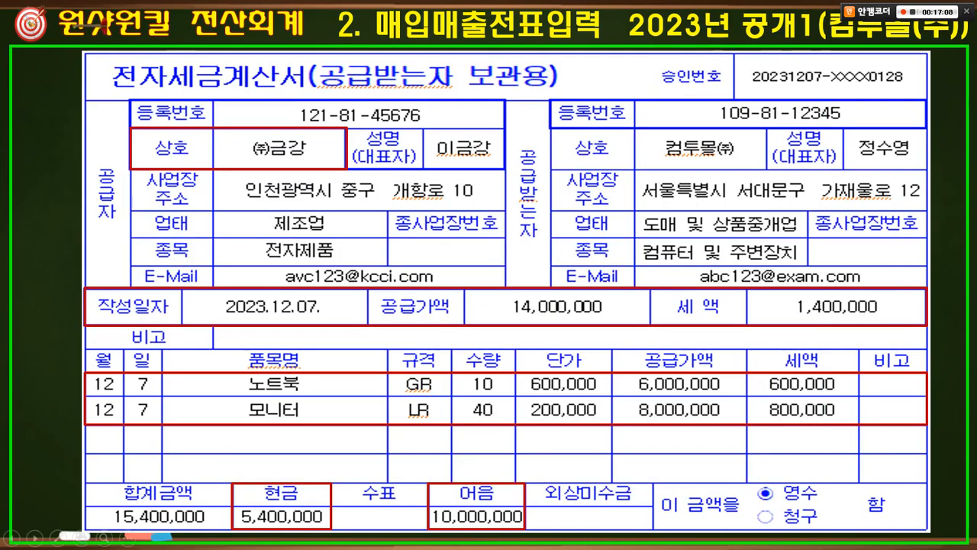
{"action": "mouse_move", "coordinate": [281, 490]}
{"action": "left_mouse_down"}
{"action": "mouse_move", "coordinate": [287, 470]}
{"action": "mouse_move", "coordinate": [417, 451]}
{"action": "mouse_move", "coordinate": [453, 487]}
{"action": "left_mouse_up"}
{"action": "key", "text": "Escape"}
{"action": "key", "text": "alt+Tab"}
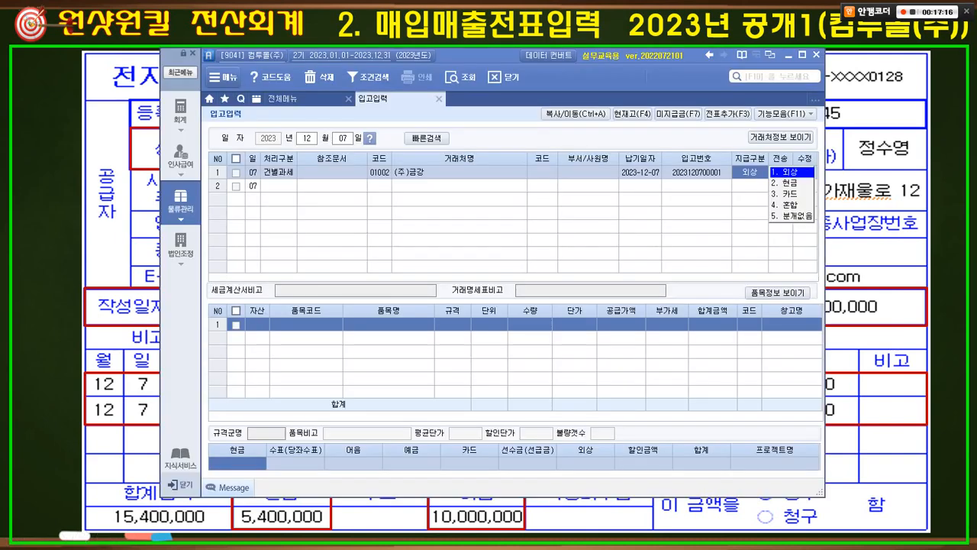
{"action": "key", "text": "4"}
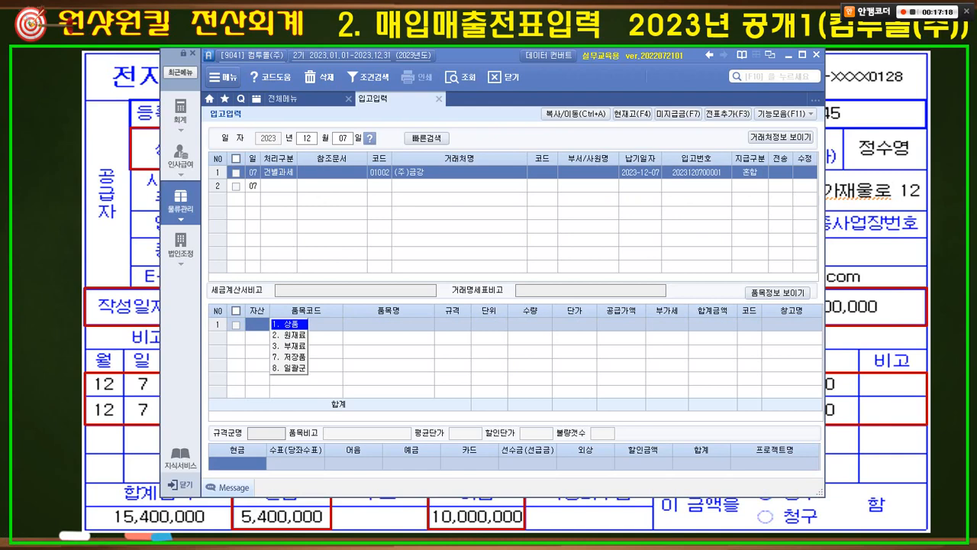
Add the 상품 item 노트북, code 5001, as the first item line of the receipt
{"action": "key", "text": "Return"}
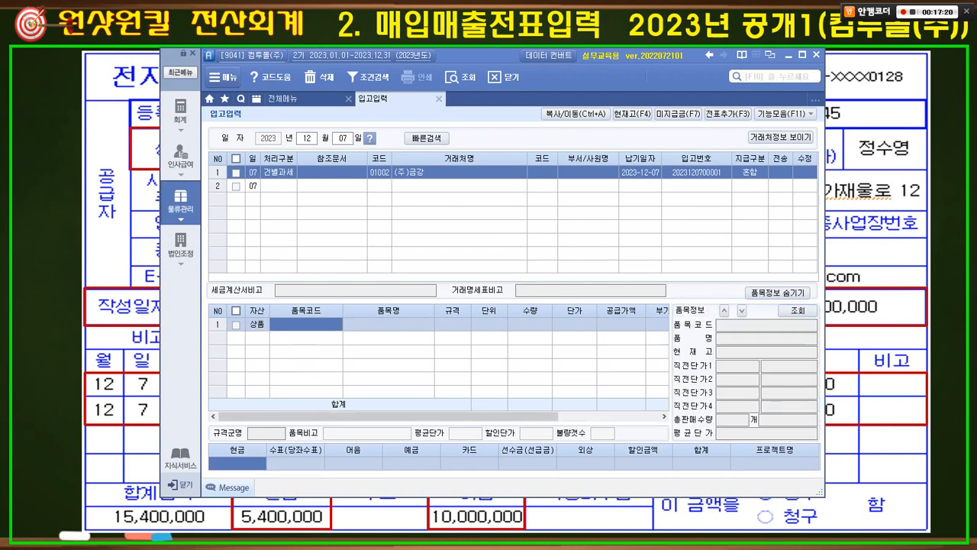
{"action": "key", "text": "alt+Tab"}
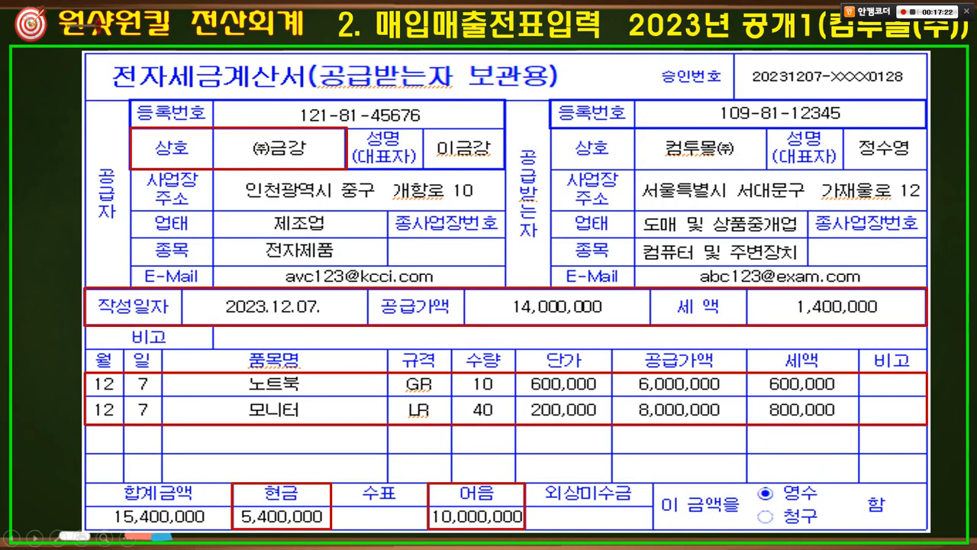
{"action": "key", "text": "alt+Tab"}
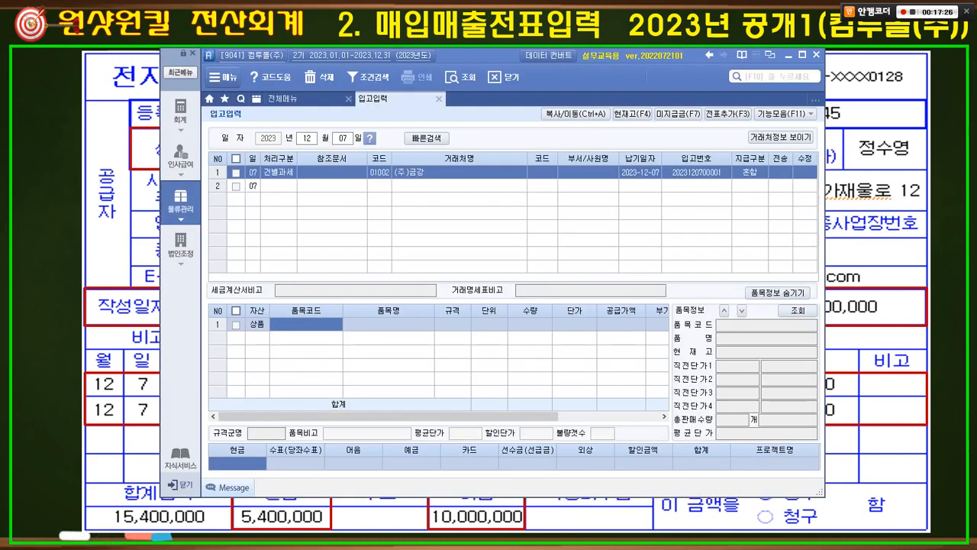
{"action": "key", "text": "F2"}
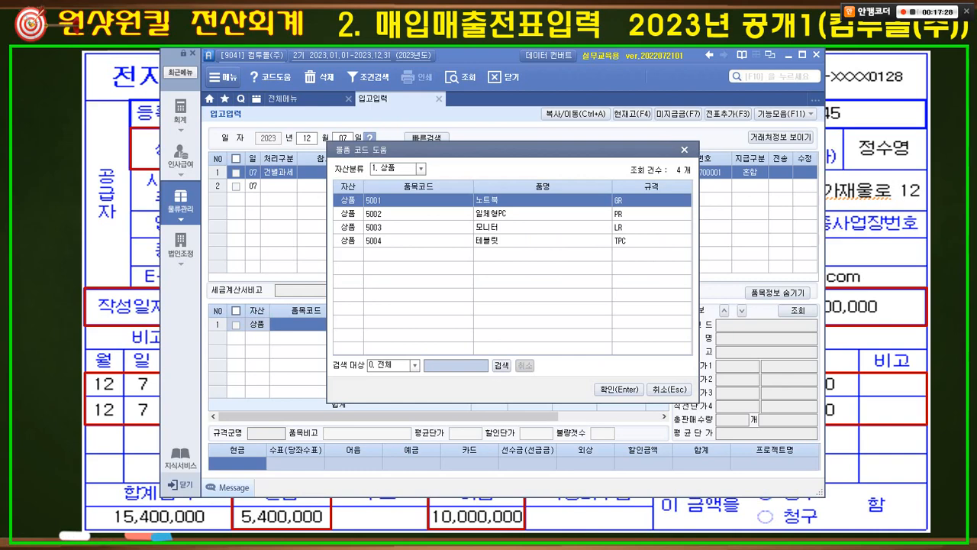
{"action": "left_click", "coordinate": [486, 200]}
{"action": "left_click", "coordinate": [619, 389]}
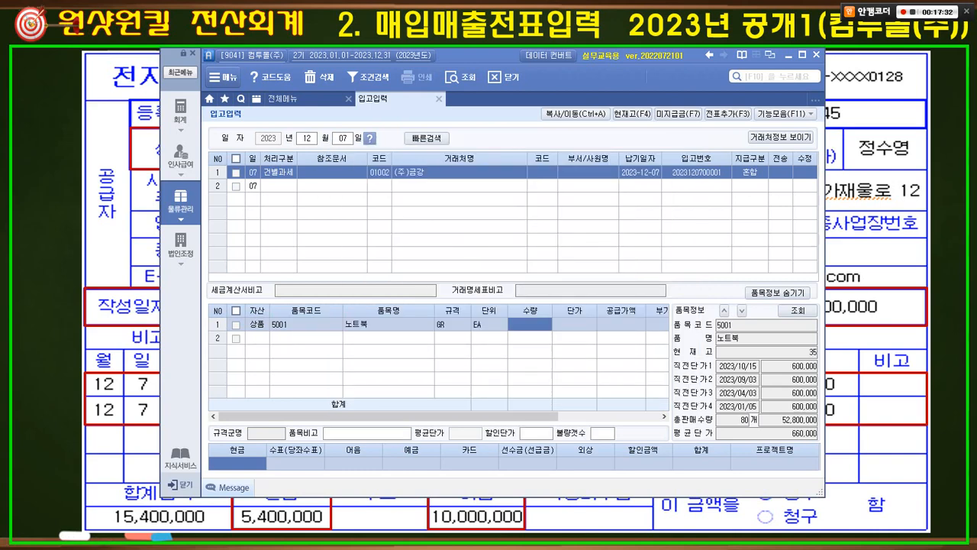
Set the 노트북 line's quantity to 10 and unit price to 60,000, leaving the warehouse blank
{"action": "key", "text": "alt+Tab"}
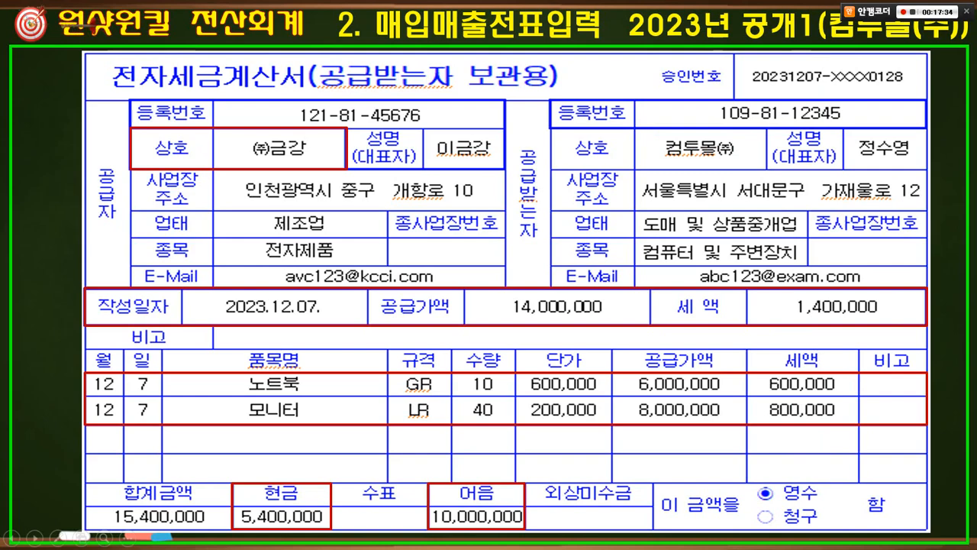
{"action": "key", "text": "alt+Tab"}
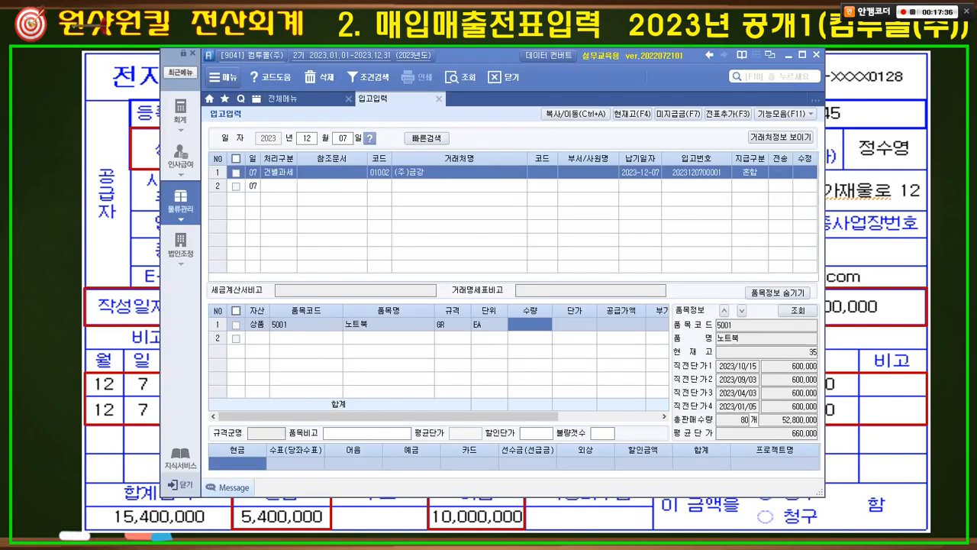
{"action": "type", "text": "10"}
{"action": "key", "text": "Return"}
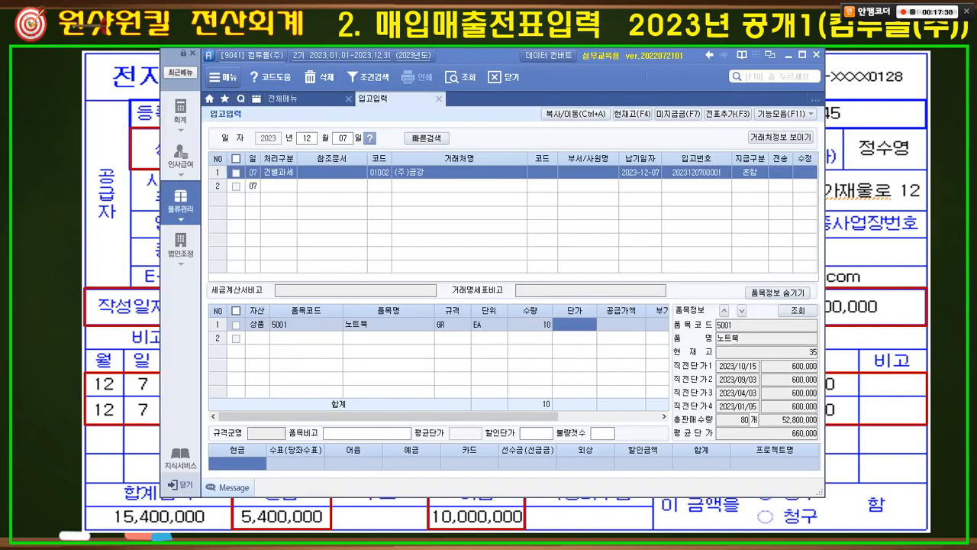
{"action": "type", "text": "60000"}
{"action": "key", "text": "Return"}
{"action": "key", "text": "Return"}
{"action": "key", "text": "Return"}
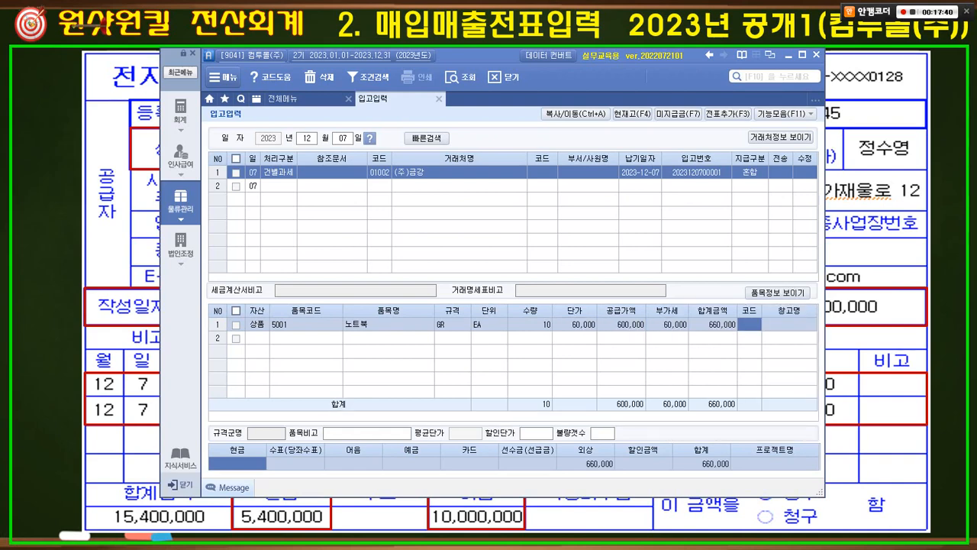
{"action": "key", "text": "Return"}
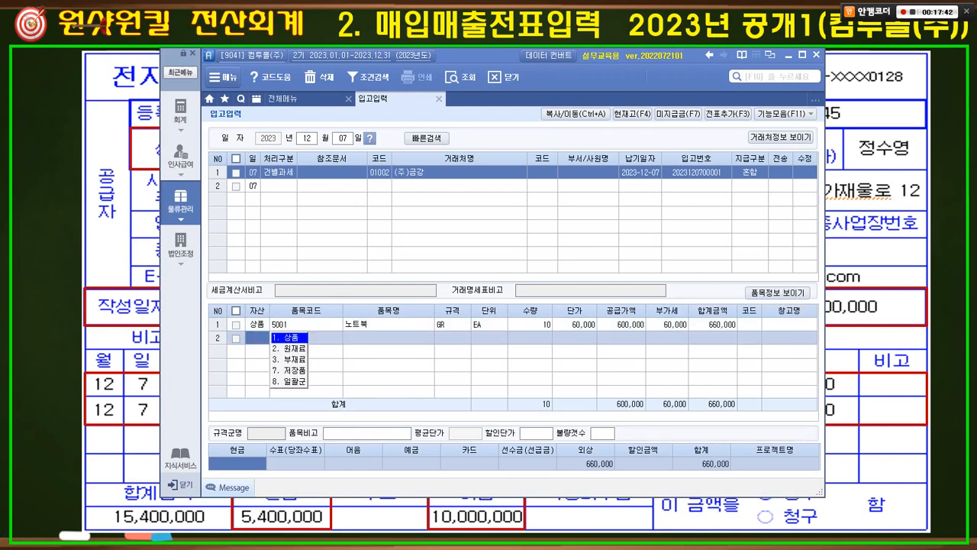
Add the 상품 item 모니터, code 5003, from the tax invoice as the receipt's second item line
{"action": "key", "text": "Return"}
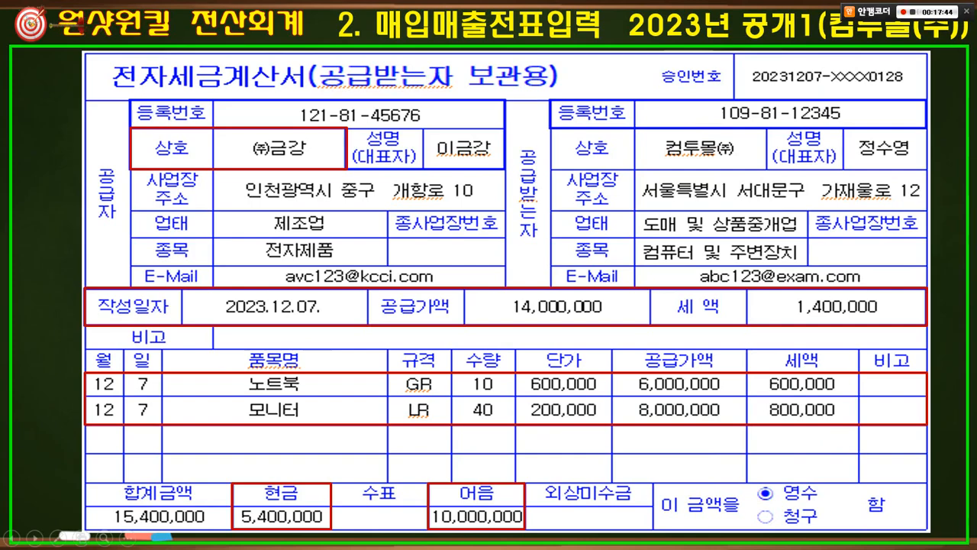
{"action": "key", "text": "alt+Tab"}
{"action": "key", "text": "F2"}
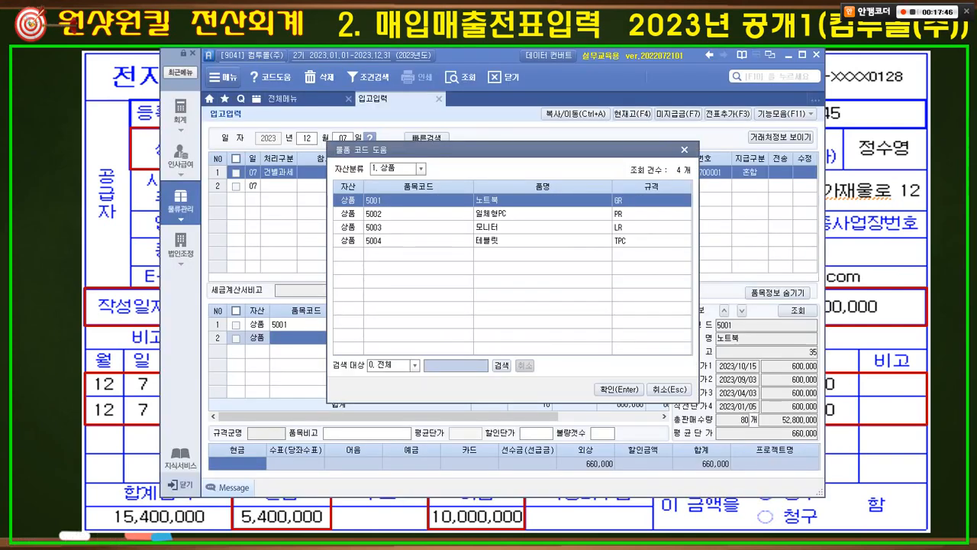
{"action": "key", "text": "Down"}
{"action": "key", "text": "Down"}
{"action": "key", "text": "Return"}
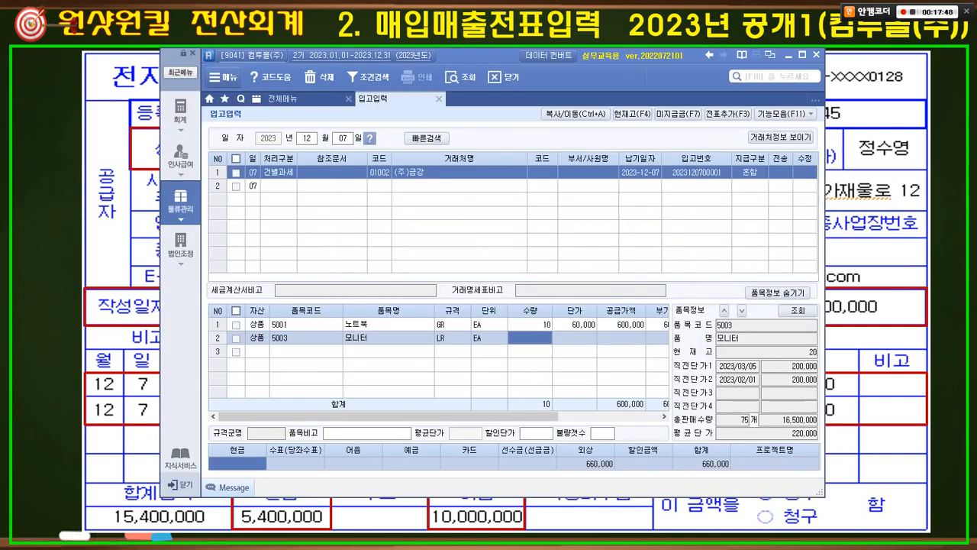
Set the 모니터 line's quantity to 40 and unit price to 200,000 per the tax invoice, leaving the warehouse blank
{"action": "key", "text": "alt+Tab"}
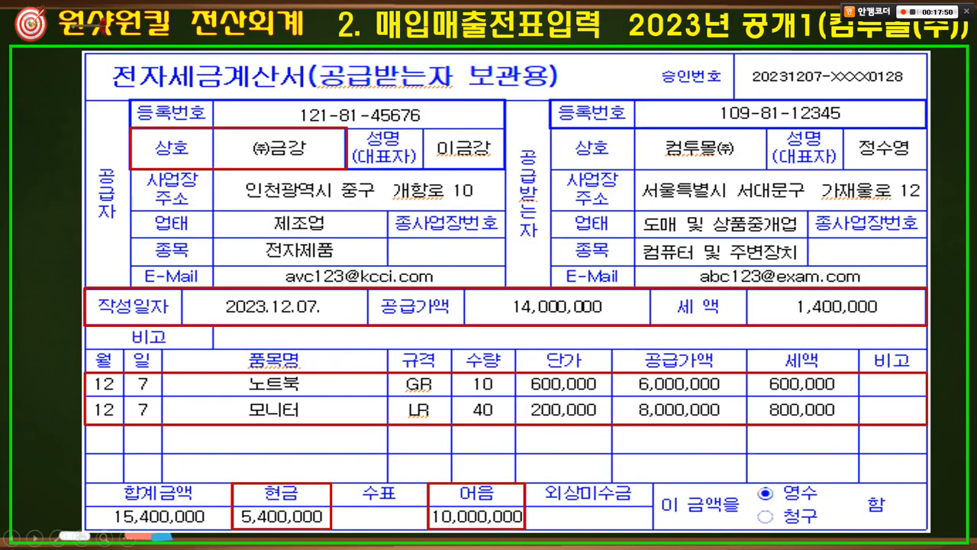
{"action": "key", "text": "alt+Tab"}
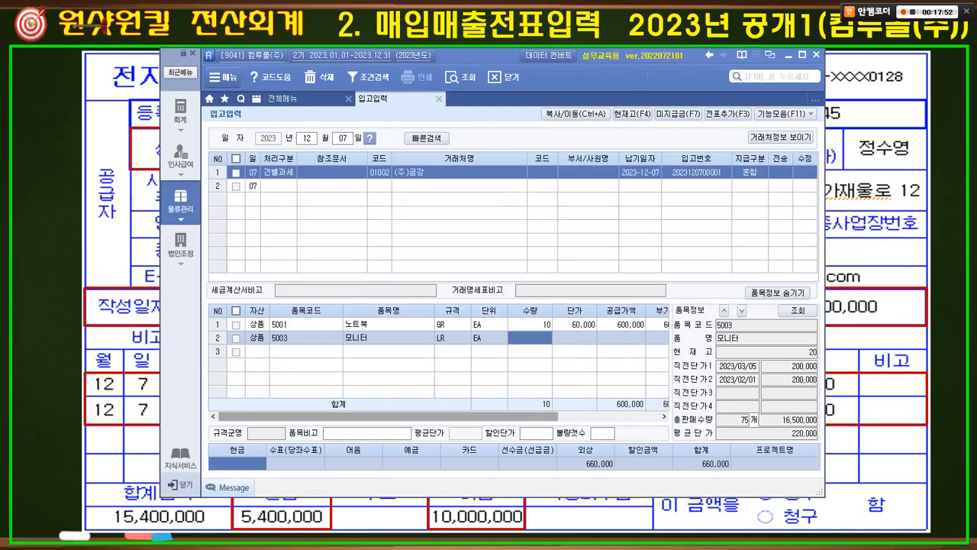
{"action": "type", "text": "40"}
{"action": "key", "text": "Return"}
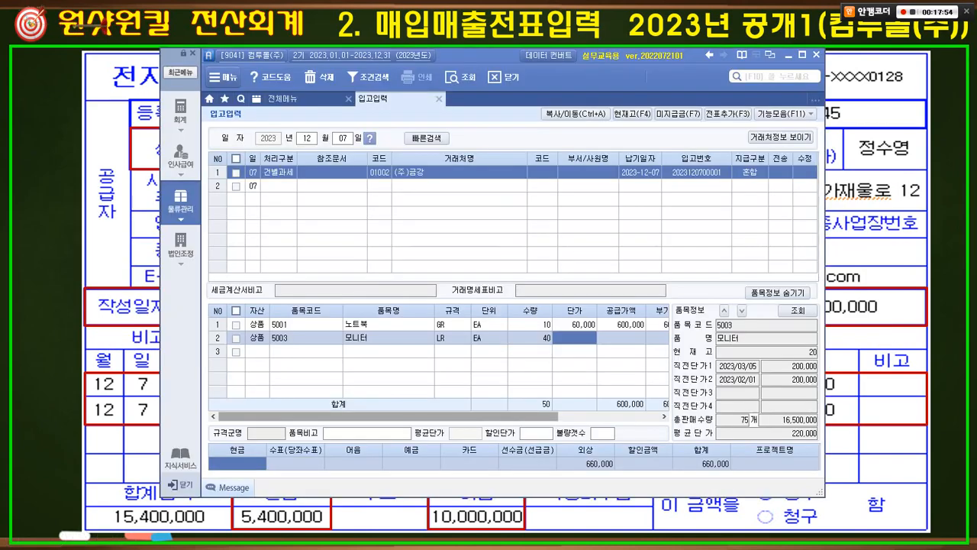
{"action": "type", "text": "200,000"}
{"action": "key", "text": "Return"}
{"action": "key", "text": "Return"}
{"action": "key", "text": "Return"}
{"action": "key", "text": "Return"}
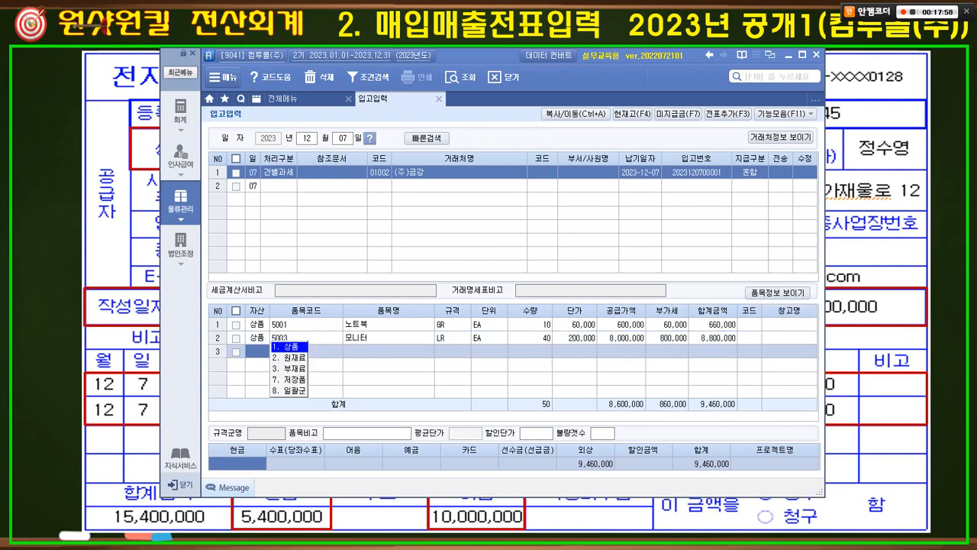
Check the invoice's payment split and set the receipt's cash payment (현금) to 5,400,000
{"action": "key", "text": "alt+Tab"}
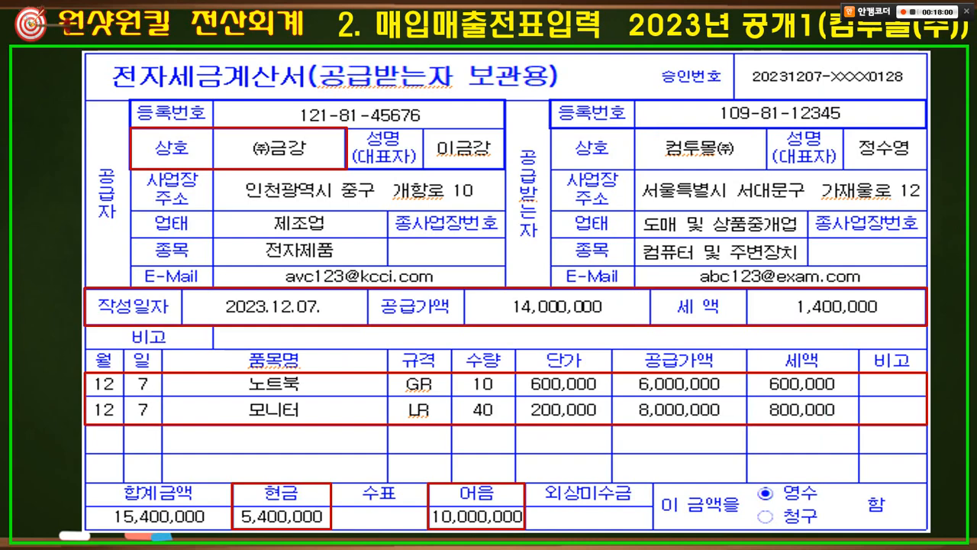
{"action": "key", "text": "alt+Tab"}
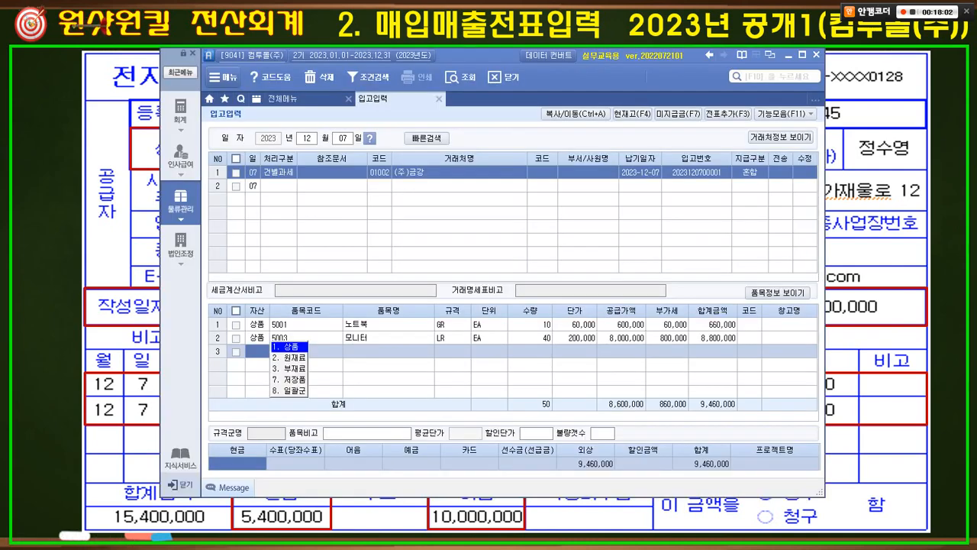
{"action": "left_click", "coordinate": [295, 463]}
{"action": "left_click", "coordinate": [411, 464]}
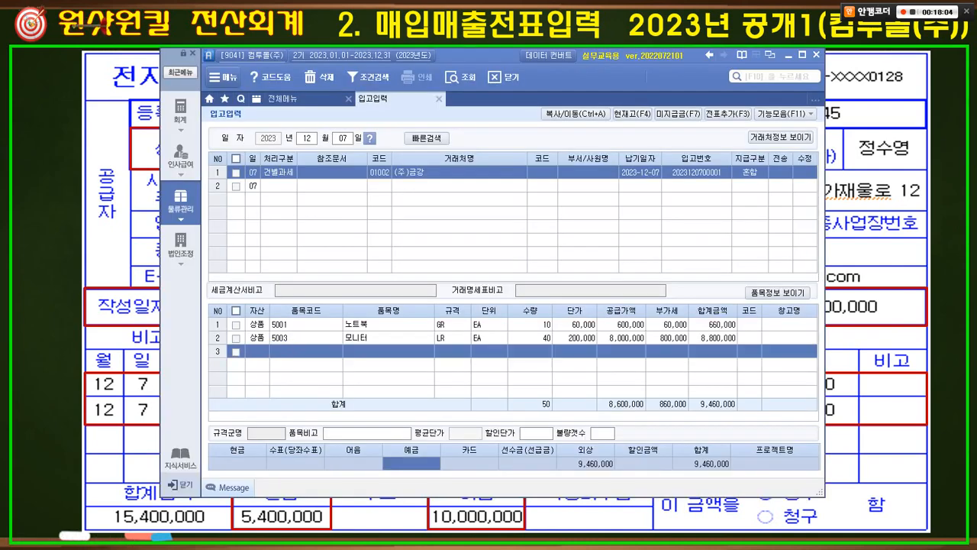
{"action": "left_click", "coordinate": [237, 464]}
{"action": "type", "text": "5"}
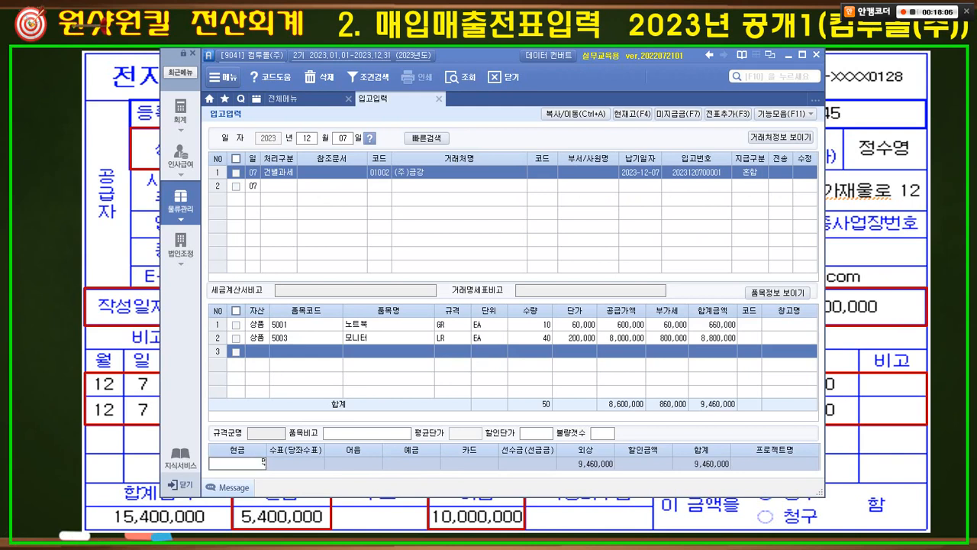
{"action": "type", "text": "4,000,000"}
{"action": "key", "text": "Return"}
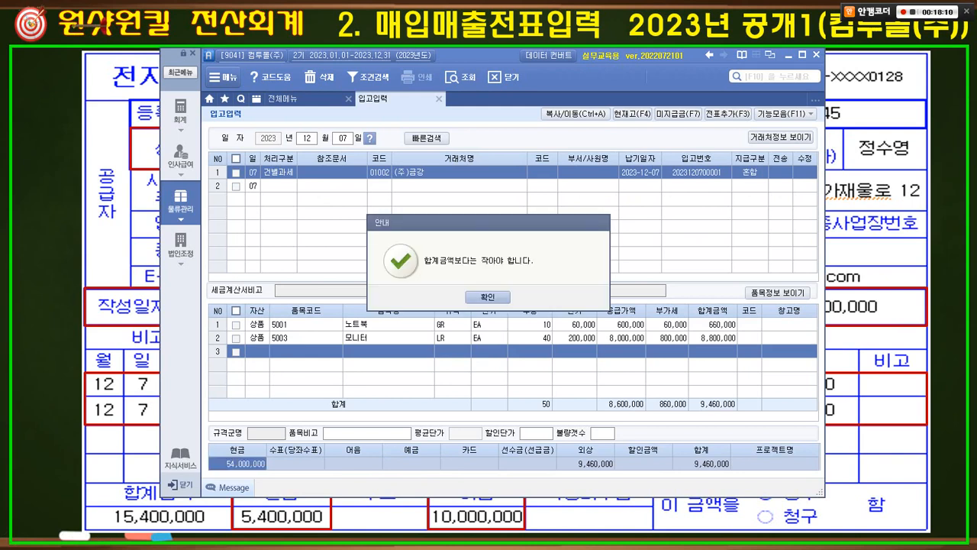
{"action": "key", "text": "Return"}
{"action": "type", "text": "5400000"}
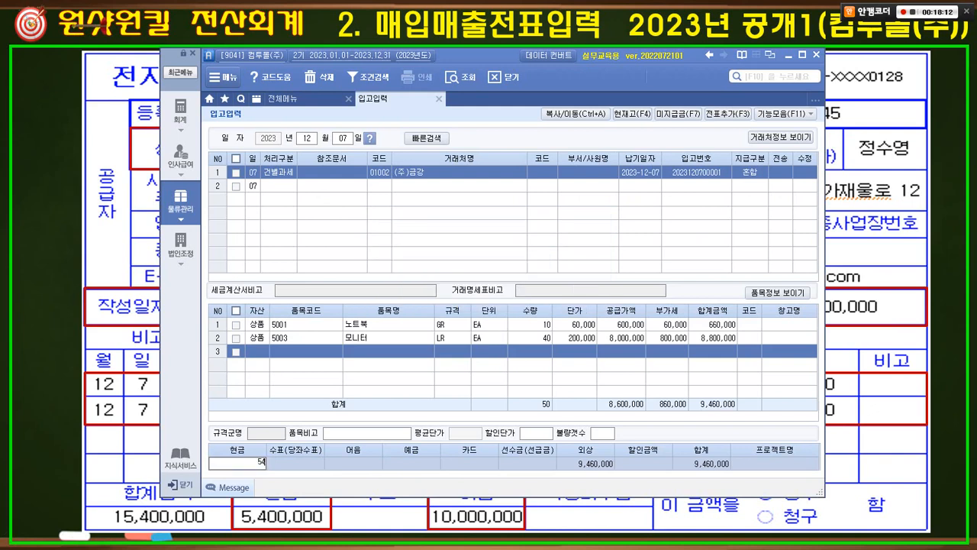
{"action": "key", "text": "Return"}
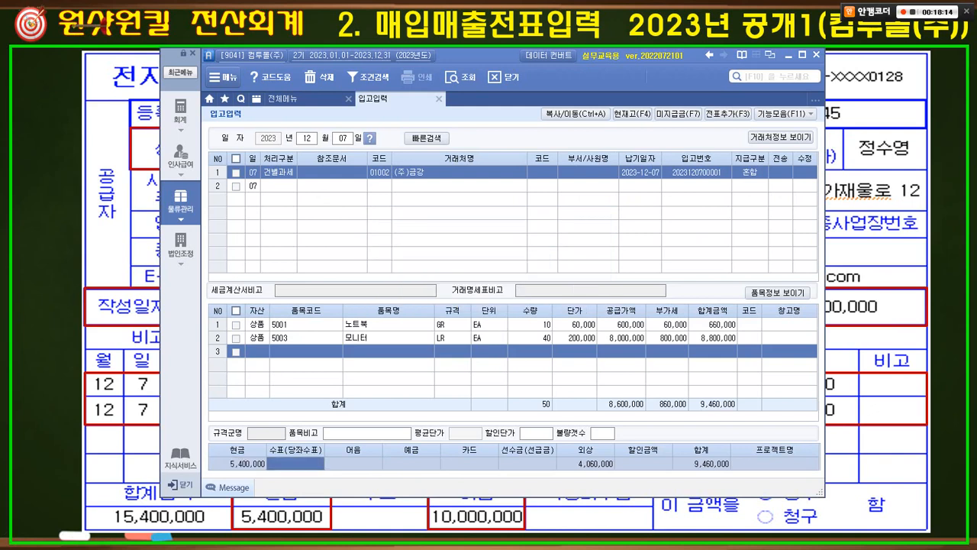
{"action": "mouse_move", "coordinate": [319, 458]}
{"action": "left_mouse_down"}
{"action": "mouse_move", "coordinate": [290, 460]}
{"action": "mouse_move", "coordinate": [325, 451]}
{"action": "mouse_move", "coordinate": [284, 461]}
{"action": "left_mouse_up"}
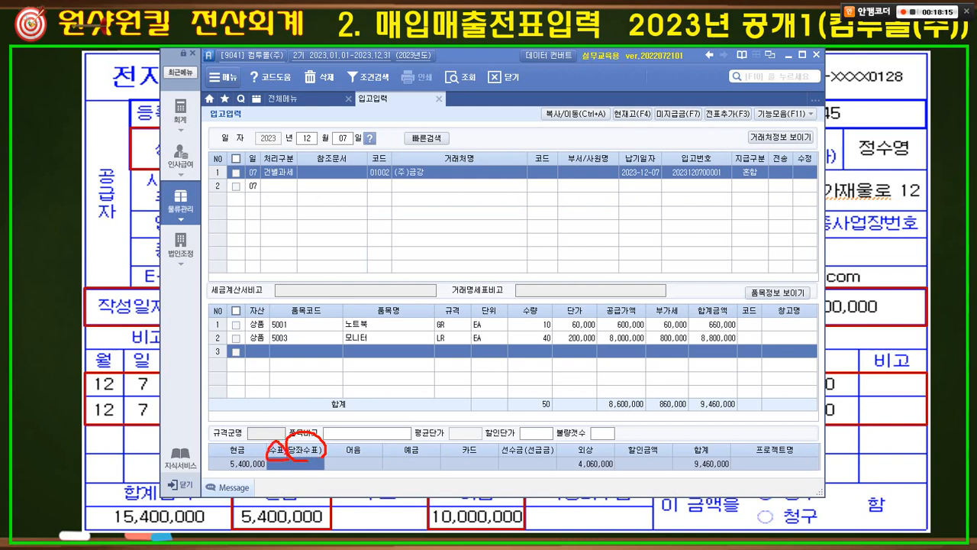
{"action": "key", "text": "Escape"}
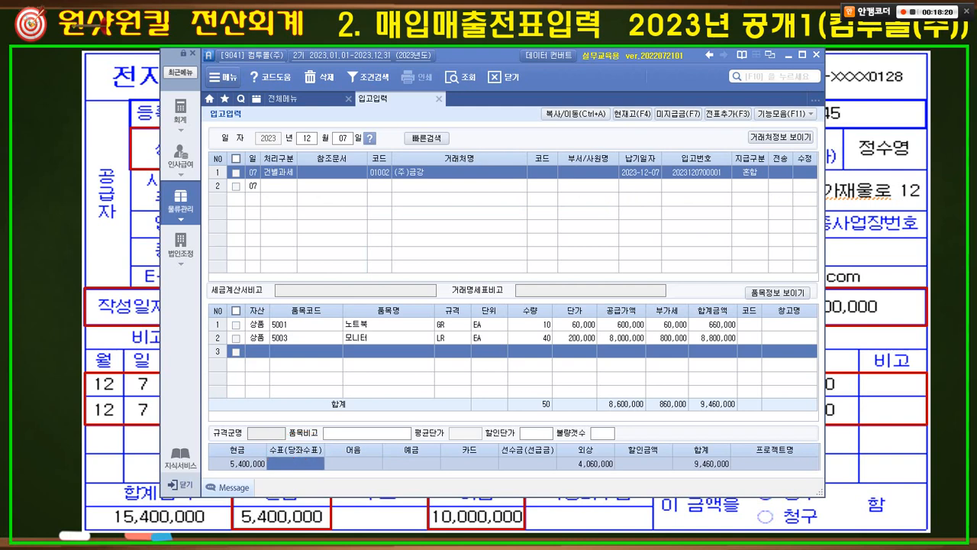
{"action": "mouse_move", "coordinate": [289, 461]}
{"action": "left_mouse_down"}
{"action": "mouse_move", "coordinate": [283, 447]}
{"action": "mouse_move", "coordinate": [291, 462]}
{"action": "mouse_move", "coordinate": [304, 441]}
{"action": "mouse_move", "coordinate": [279, 452]}
{"action": "mouse_move", "coordinate": [308, 457]}
{"action": "left_mouse_up"}
{"action": "mouse_move", "coordinate": [252, 477]}
{"action": "left_mouse_down"}
{"action": "mouse_move", "coordinate": [219, 463]}
{"action": "mouse_move", "coordinate": [239, 427]}
{"action": "left_mouse_up"}
Try to set the receipt's note payment (어음) to 10,000,000
{"action": "left_click", "coordinate": [354, 463]}
{"action": "type", "text": "10000000"}
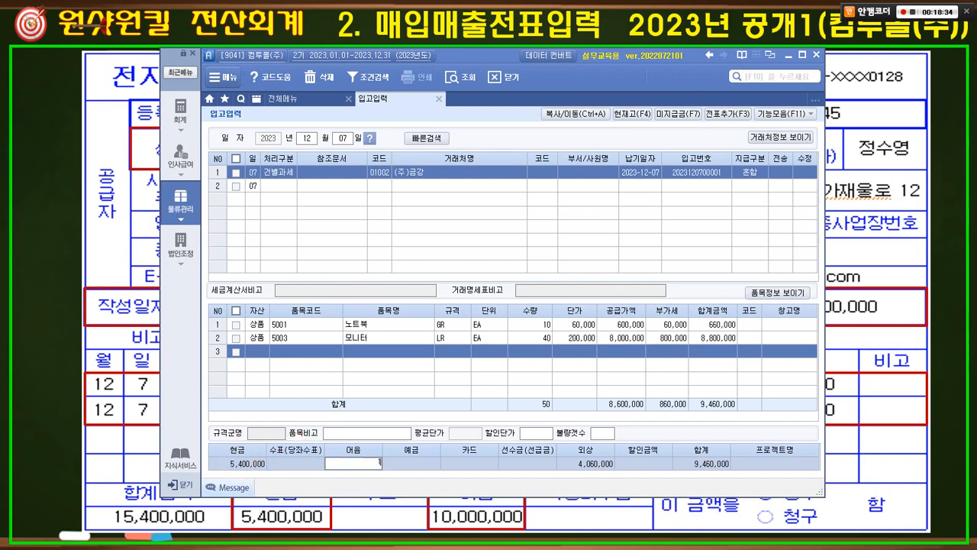
{"action": "key", "text": "Return"}
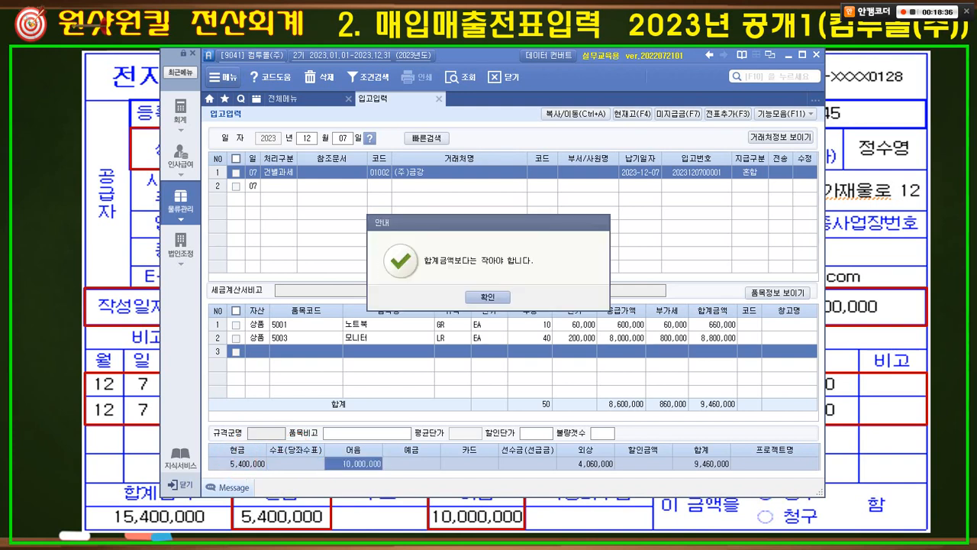
{"action": "key", "text": "Return"}
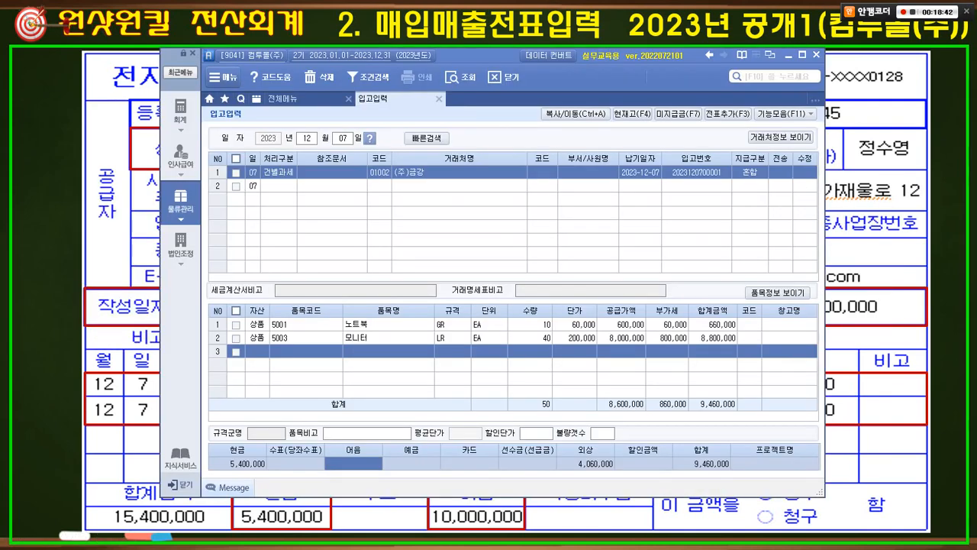
Correct the 노트북 line's unit price to 600,000
{"action": "left_click", "coordinate": [574, 324]}
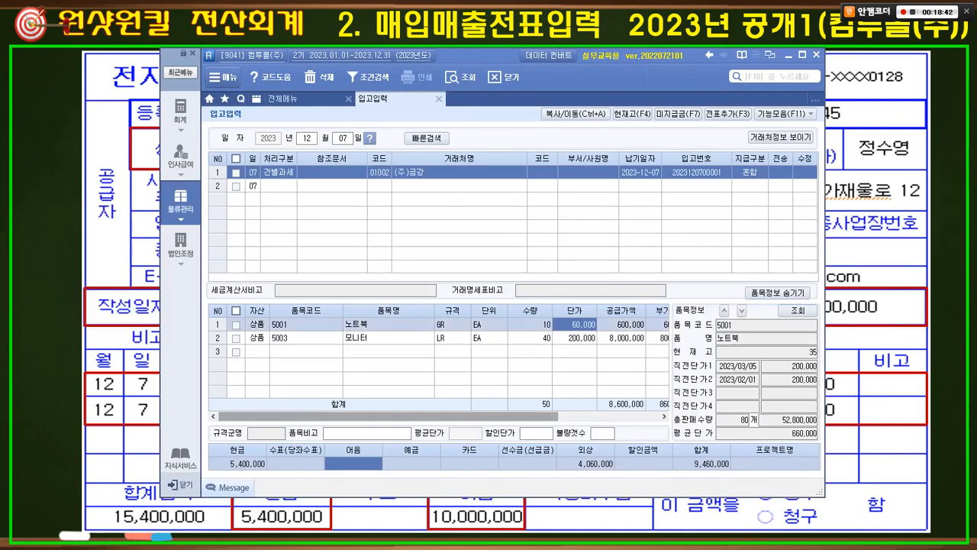
{"action": "type", "text": "600000"}
{"action": "key", "text": "Return"}
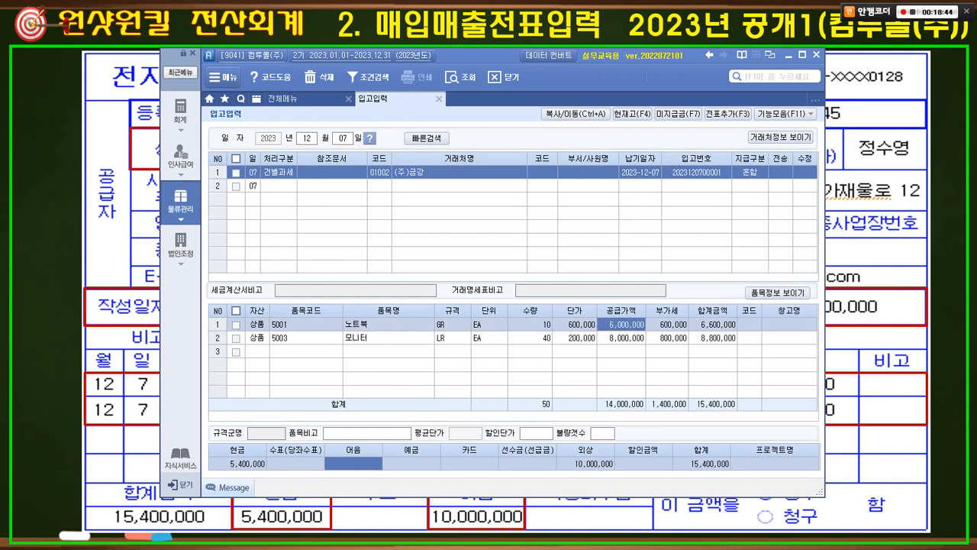
{"action": "key", "text": "Return"}
{"action": "key", "text": "Return"}
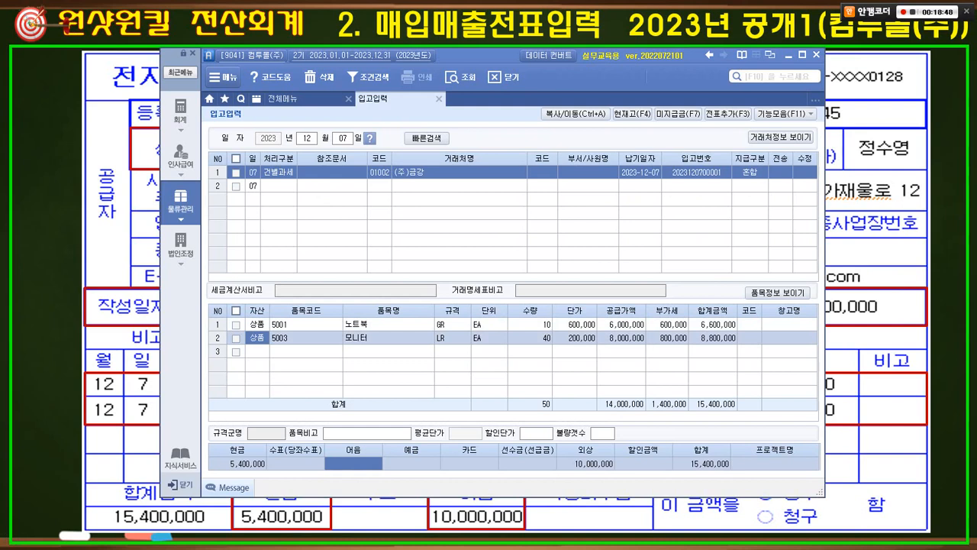
Set the receipt's note payment (어음) to 10,000,000
{"action": "type", "text": "10"}
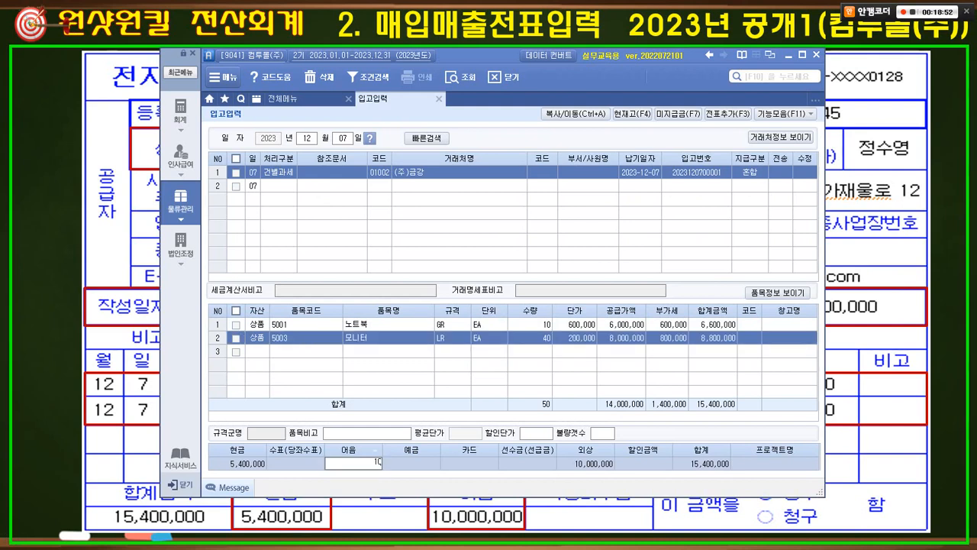
{"action": "type", "text": ",000,000"}
{"action": "key", "text": "Return"}
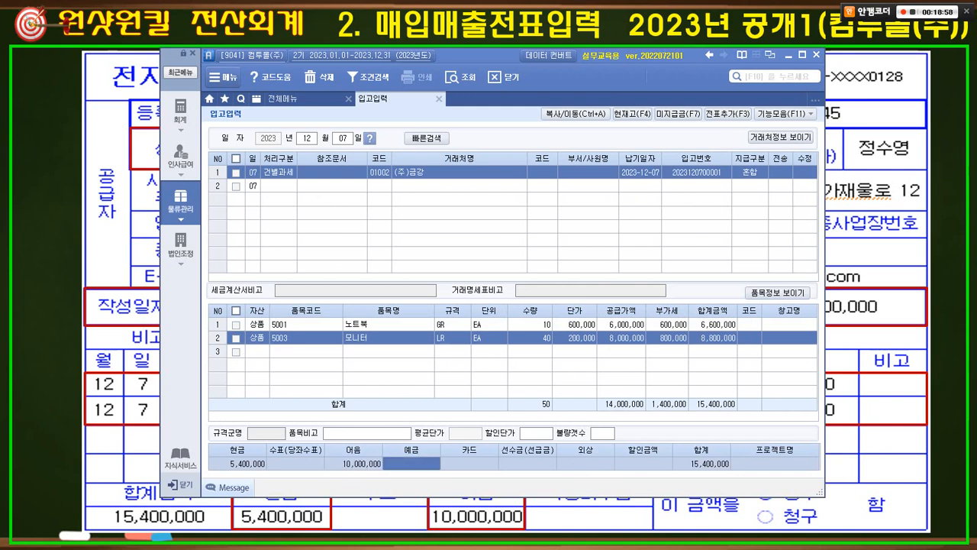
Compare the receipt's total supply amount and VAT with the amounts on the tax invoice
{"action": "mouse_move", "coordinate": [616, 418]}
{"action": "left_mouse_down"}
{"action": "mouse_move", "coordinate": [615, 426]}
{"action": "mouse_move", "coordinate": [629, 387]}
{"action": "mouse_move", "coordinate": [643, 420]}
{"action": "mouse_move", "coordinate": [673, 414]}
{"action": "mouse_move", "coordinate": [665, 391]}
{"action": "left_mouse_up"}
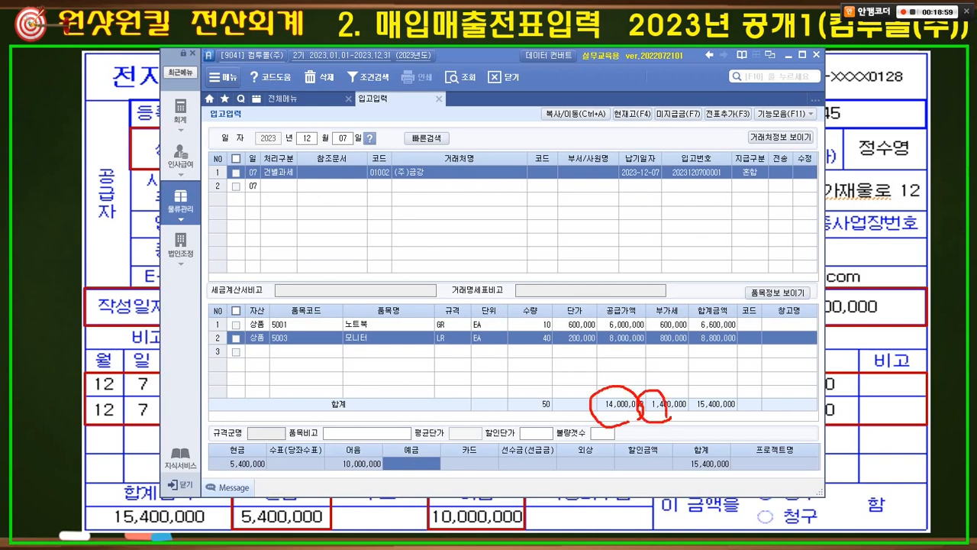
{"action": "key", "text": "alt+Tab"}
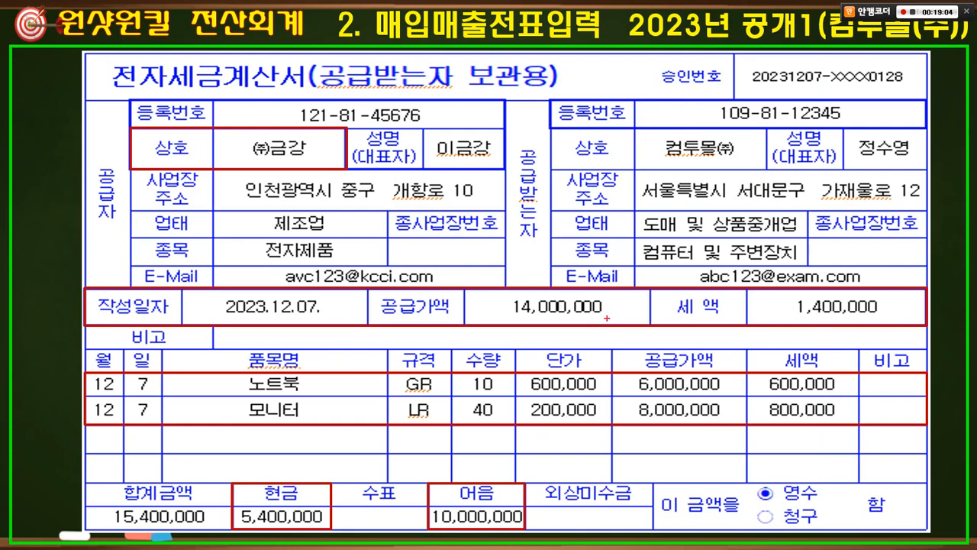
{"action": "left_click_drag", "start_coordinate": [585, 294], "coordinate": [598, 328]}
{"action": "mouse_move", "coordinate": [772, 336]}
{"action": "left_mouse_down"}
{"action": "mouse_move", "coordinate": [758, 329]}
{"action": "mouse_move", "coordinate": [808, 326]}
{"action": "left_mouse_up"}
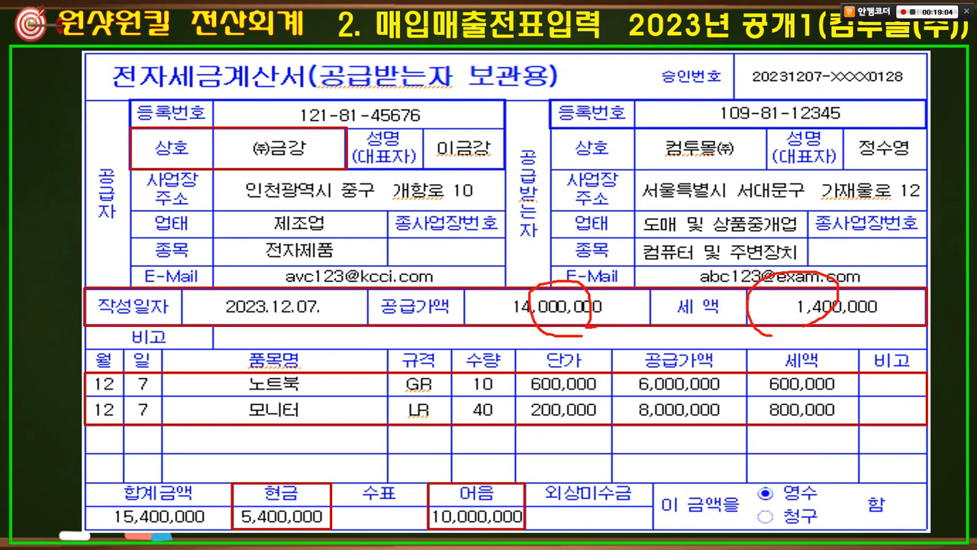
{"action": "key", "text": "alt+Tab"}
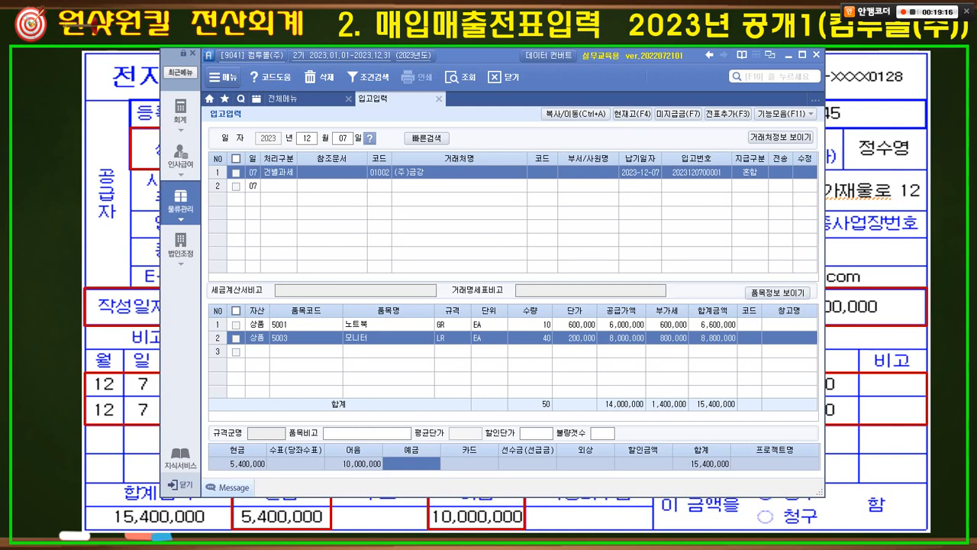
{"action": "left_click", "coordinate": [238, 464]}
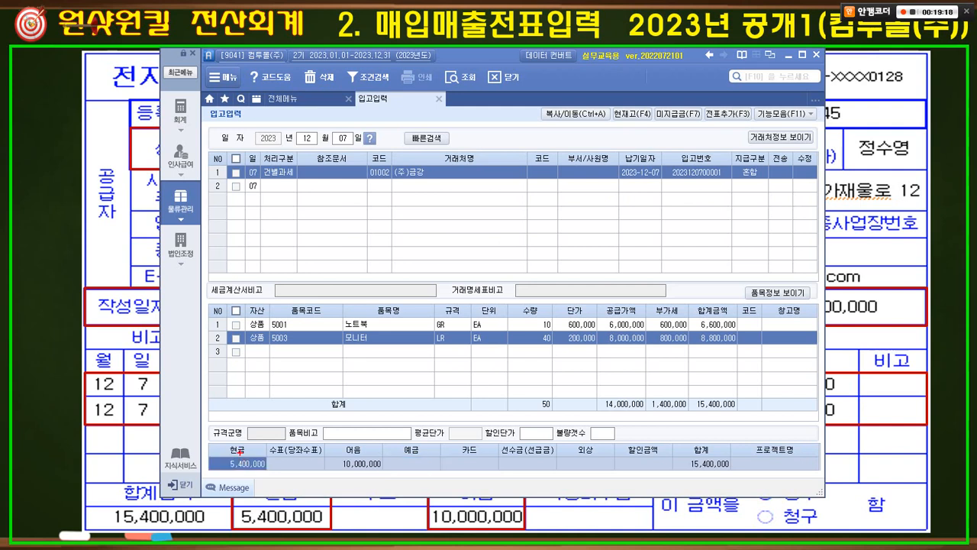
{"action": "left_click_drag", "start_coordinate": [243, 452], "coordinate": [256, 452]}
{"action": "mouse_move", "coordinate": [722, 128]}
{"action": "left_mouse_down"}
{"action": "mouse_move", "coordinate": [707, 107]}
{"action": "mouse_move", "coordinate": [740, 113]}
{"action": "mouse_move", "coordinate": [256, 460]}
{"action": "left_mouse_up"}
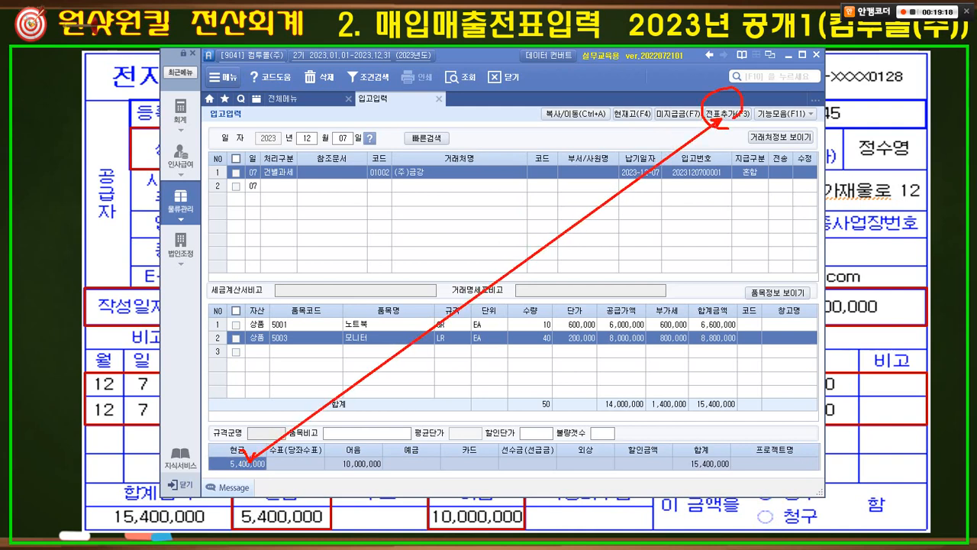
{"action": "mouse_move", "coordinate": [243, 478]}
{"action": "left_mouse_down"}
{"action": "mouse_move", "coordinate": [220, 462]}
{"action": "mouse_move", "coordinate": [255, 441]}
{"action": "mouse_move", "coordinate": [249, 478]}
{"action": "mouse_move", "coordinate": [249, 422]}
{"action": "left_mouse_up"}
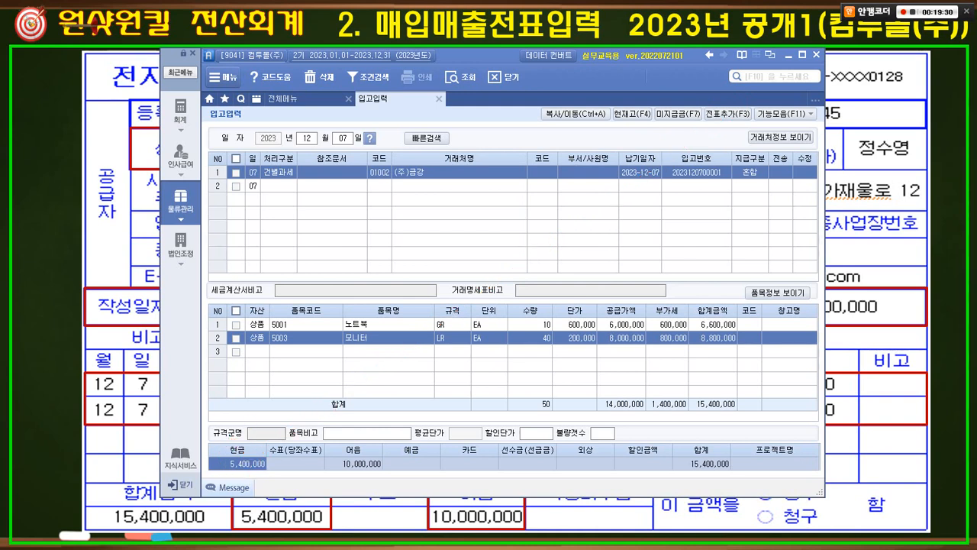
Add a voucher for the (주)금강 receipt (전표추가) and transfer it (전송) to accounting
{"action": "left_click", "coordinate": [728, 113]}
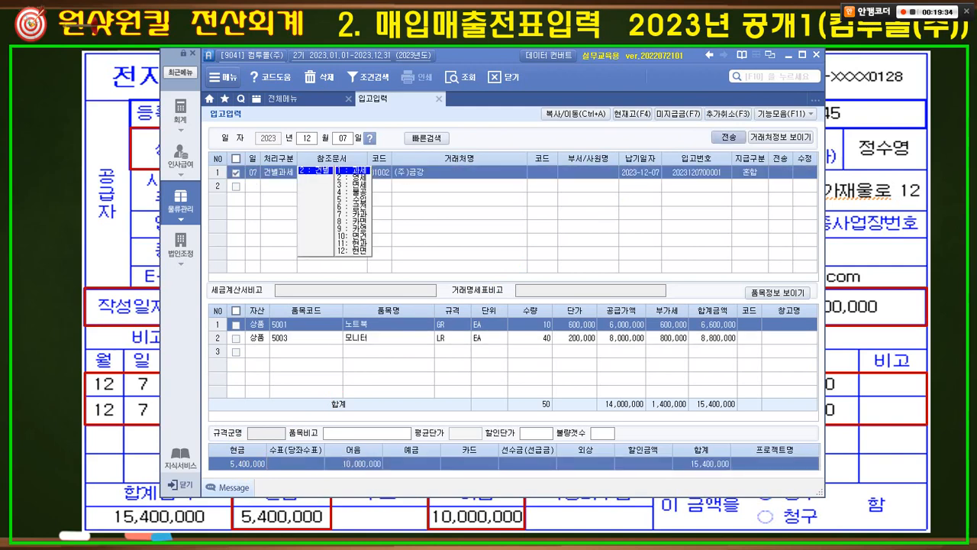
{"action": "left_click", "coordinate": [729, 138]}
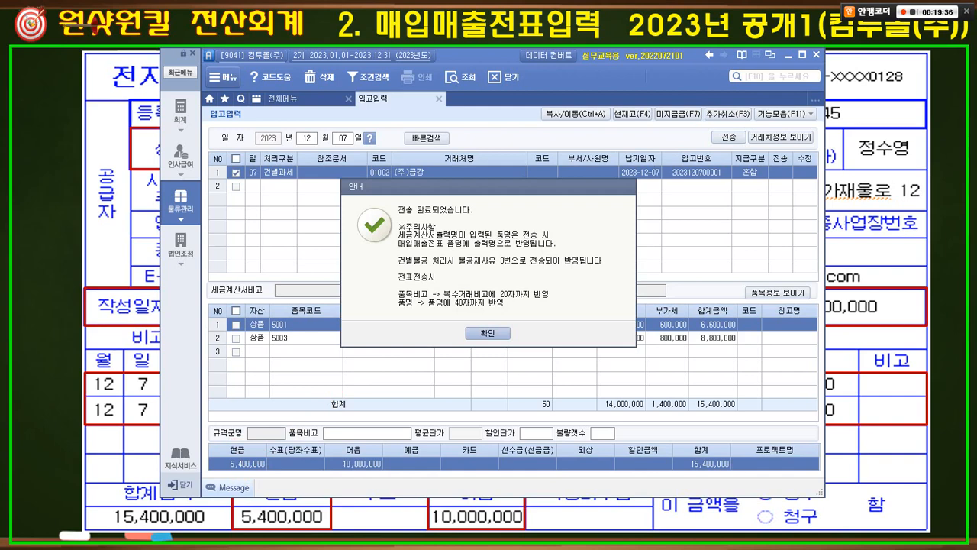
{"action": "key", "text": "Return"}
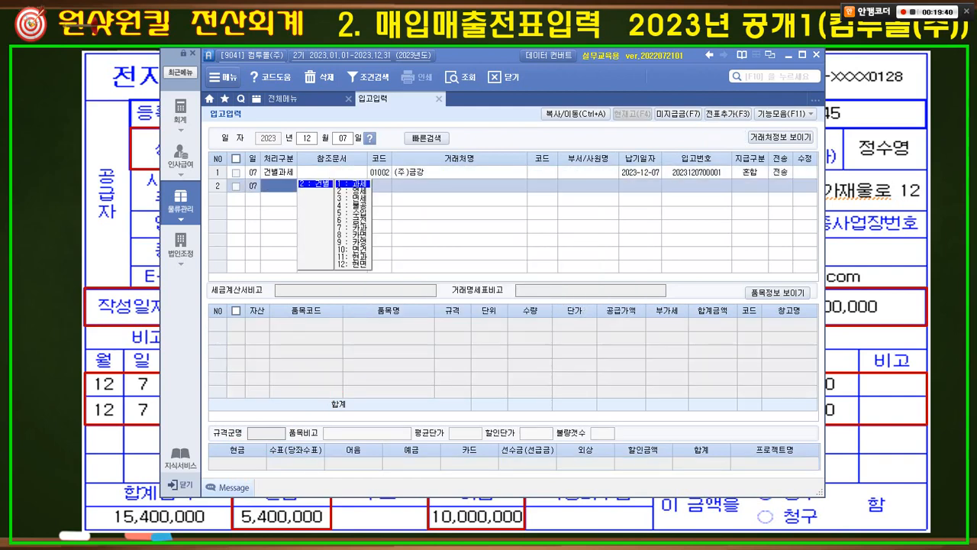
Open purchase/sales voucher entry (매입매출전표입력) for December 7 and review the journal lines of the transferred (주)금강 purchase
{"action": "left_click", "coordinate": [181, 113]}
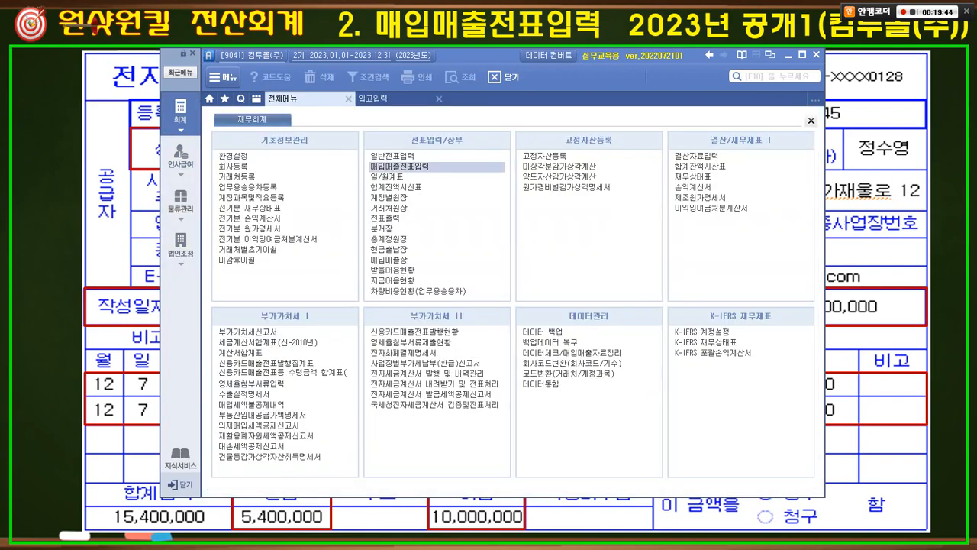
{"action": "left_click", "coordinate": [399, 166]}
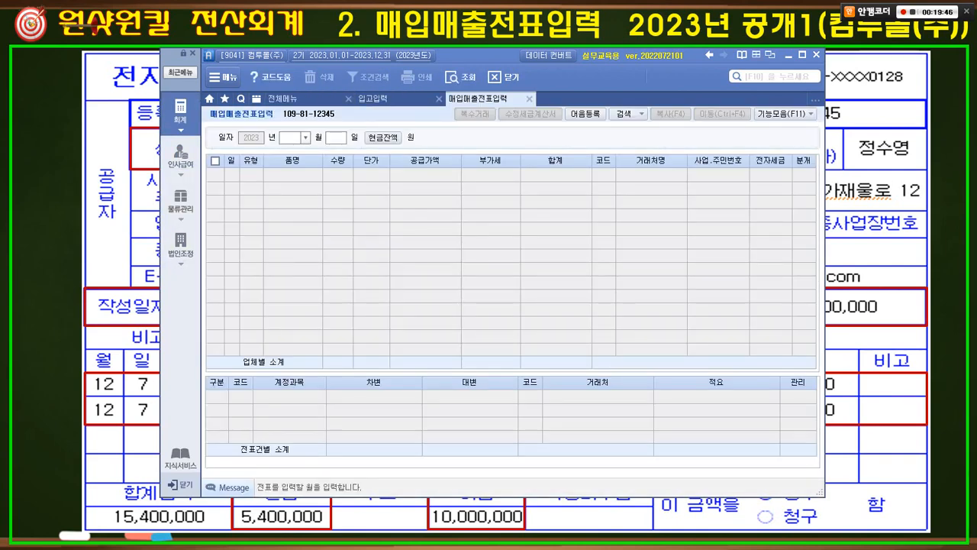
{"action": "type", "text": "12"}
{"action": "key", "text": "Return"}
{"action": "type", "text": "07"}
{"action": "key", "text": "Return"}
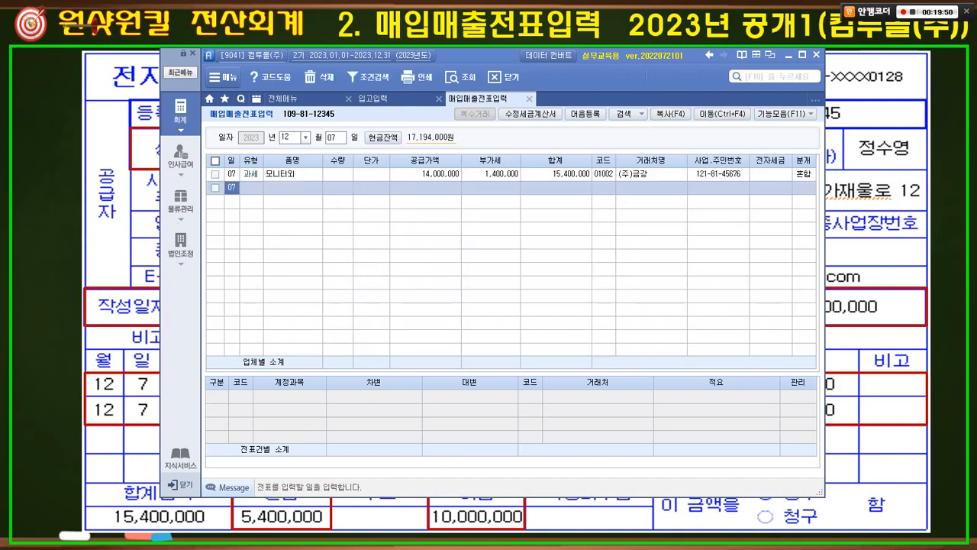
{"action": "left_click", "coordinate": [293, 174]}
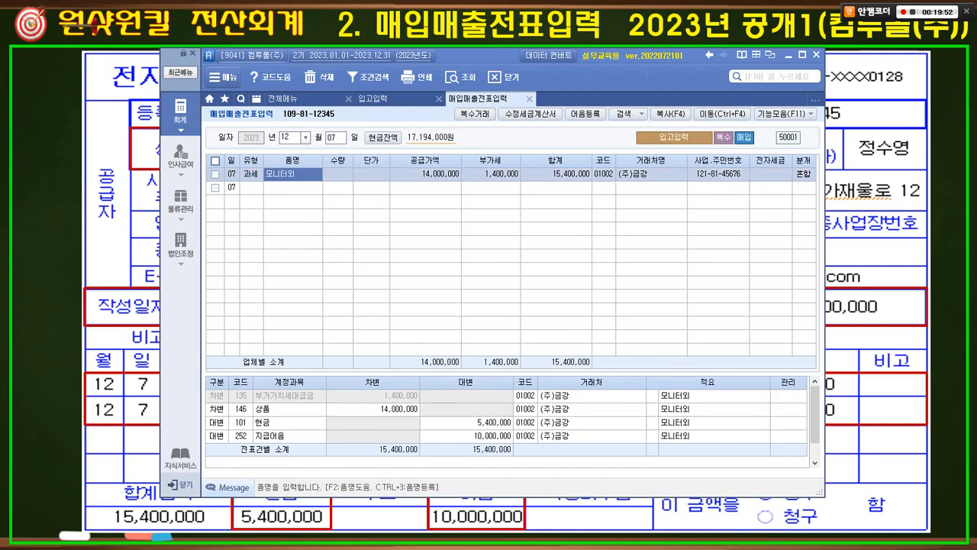
{"action": "left_click", "coordinate": [122, 216]}
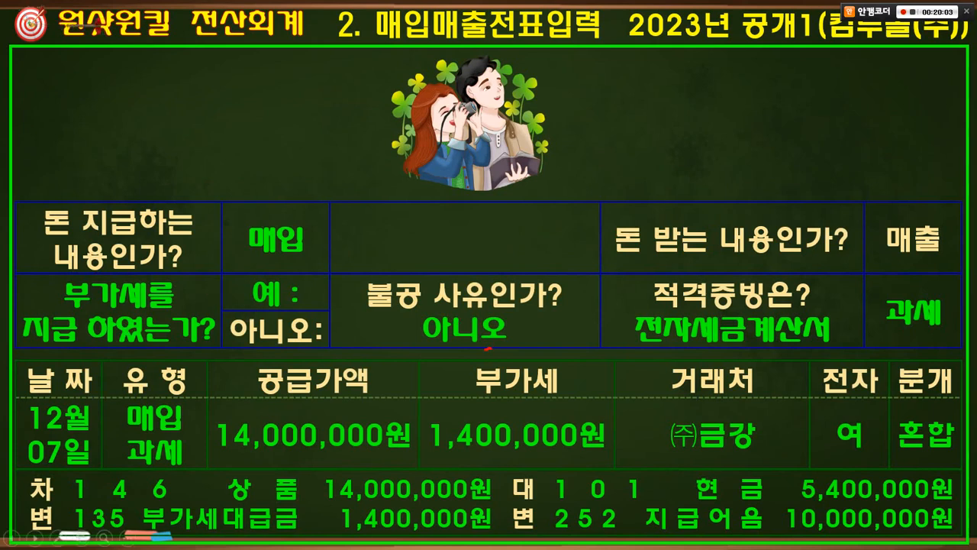
{"action": "mouse_move", "coordinate": [487, 350]}
{"action": "left_mouse_down"}
{"action": "mouse_move", "coordinate": [458, 263]}
{"action": "mouse_move", "coordinate": [489, 327]}
{"action": "left_mouse_up"}
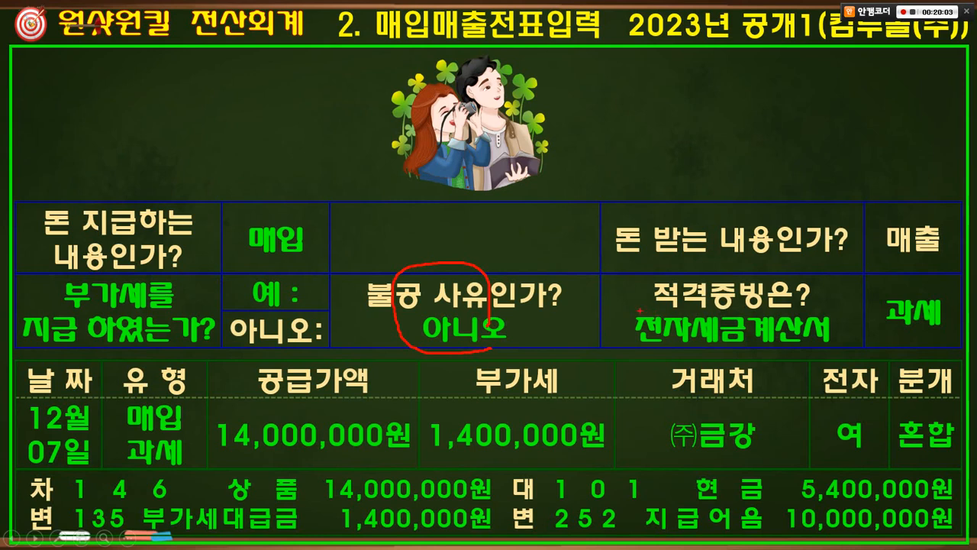
{"action": "left_click_drag", "start_coordinate": [630, 308], "coordinate": [835, 351]}
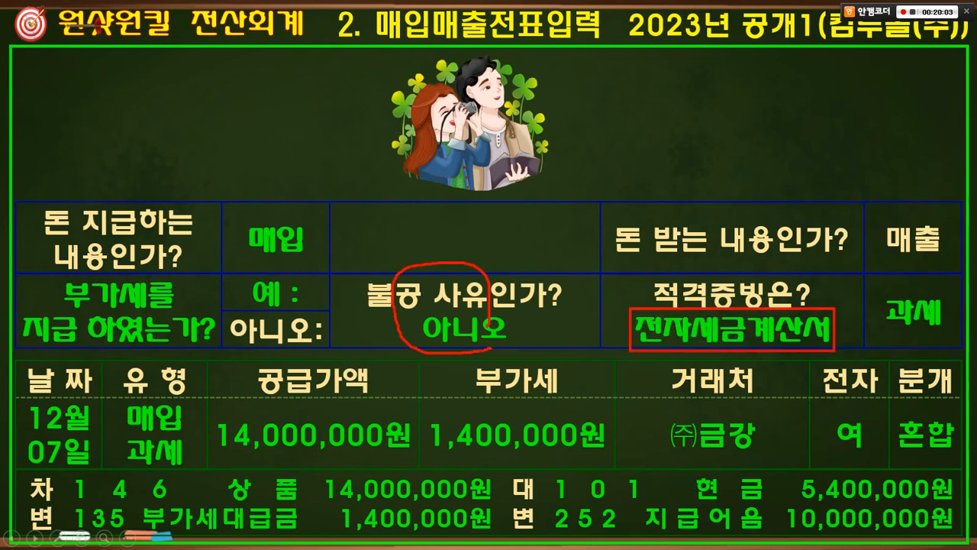
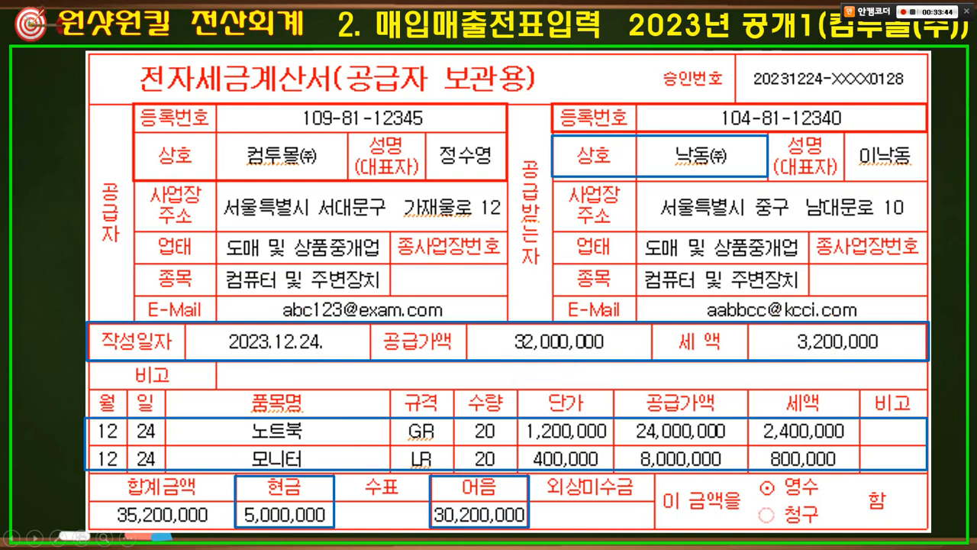
Switch to sPLUS and start a shipment entry (출고입력) dated December 24 with processing type 건별과세
{"action": "key", "text": "alt+Tab"}
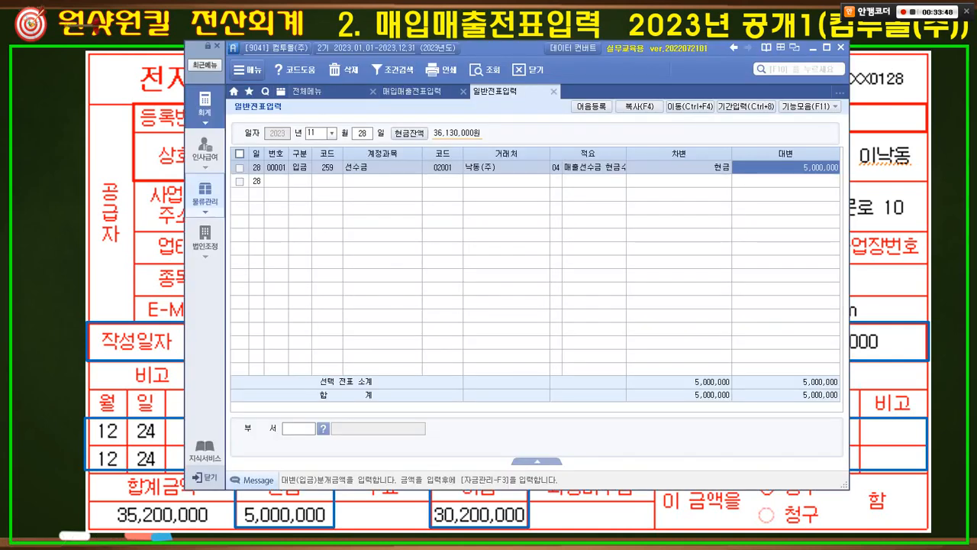
{"action": "left_click", "coordinate": [205, 196]}
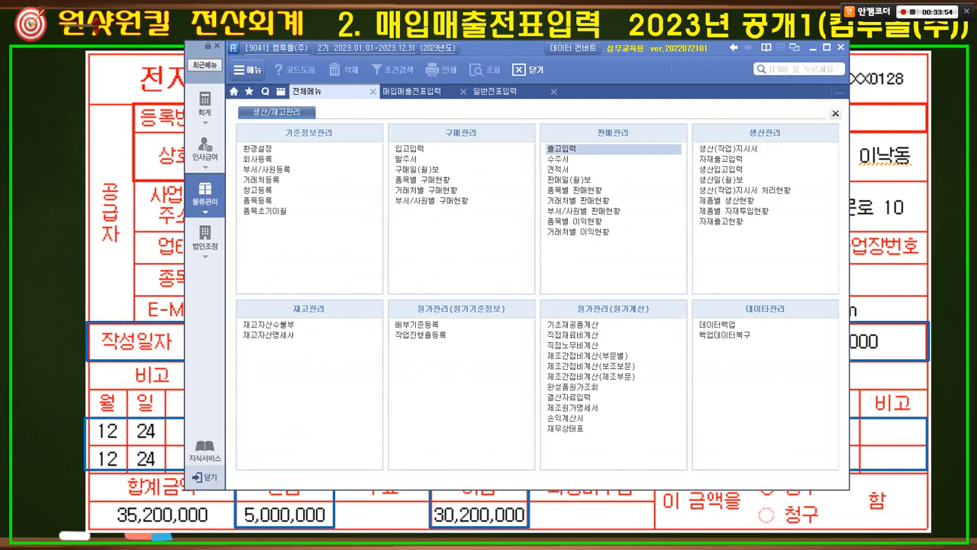
{"action": "left_click", "coordinate": [562, 148]}
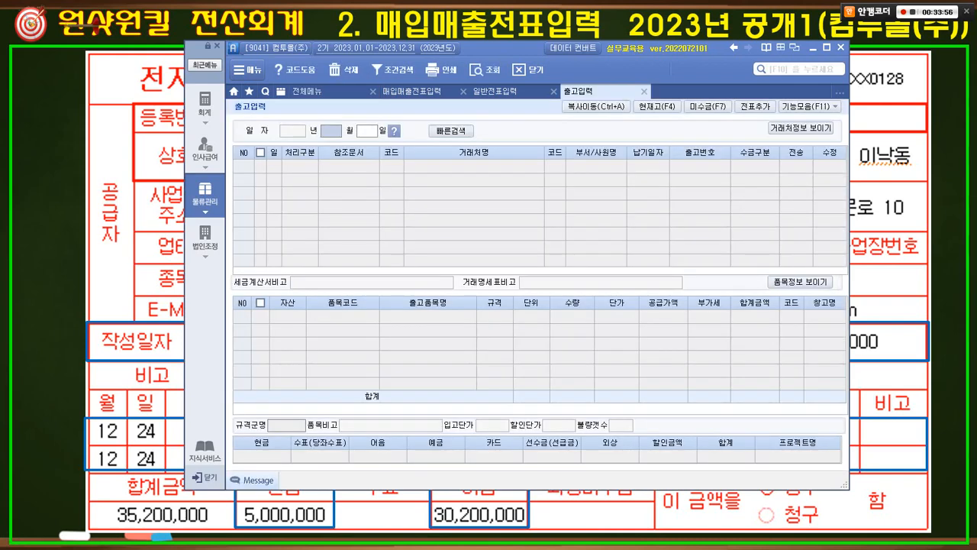
{"action": "type", "text": "12"}
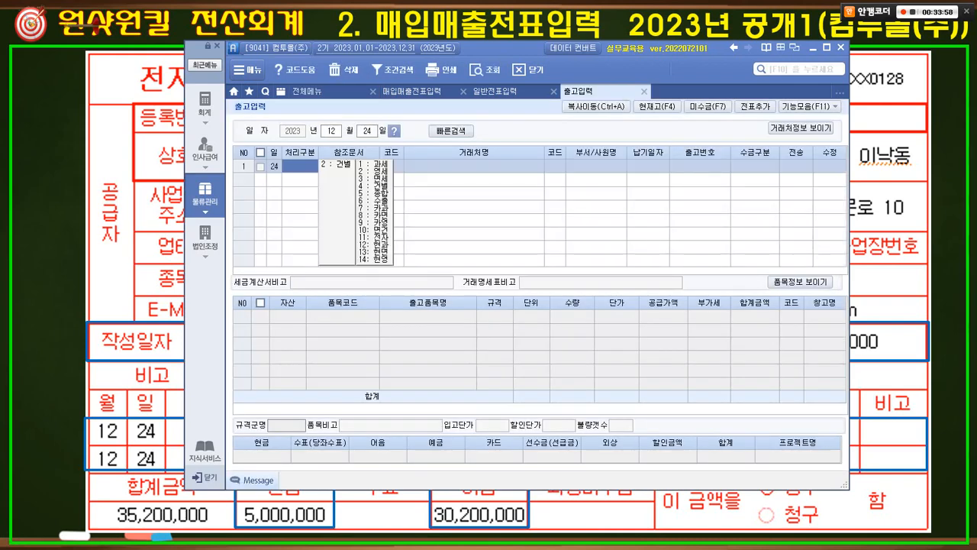
{"action": "type", "text": "2421"}
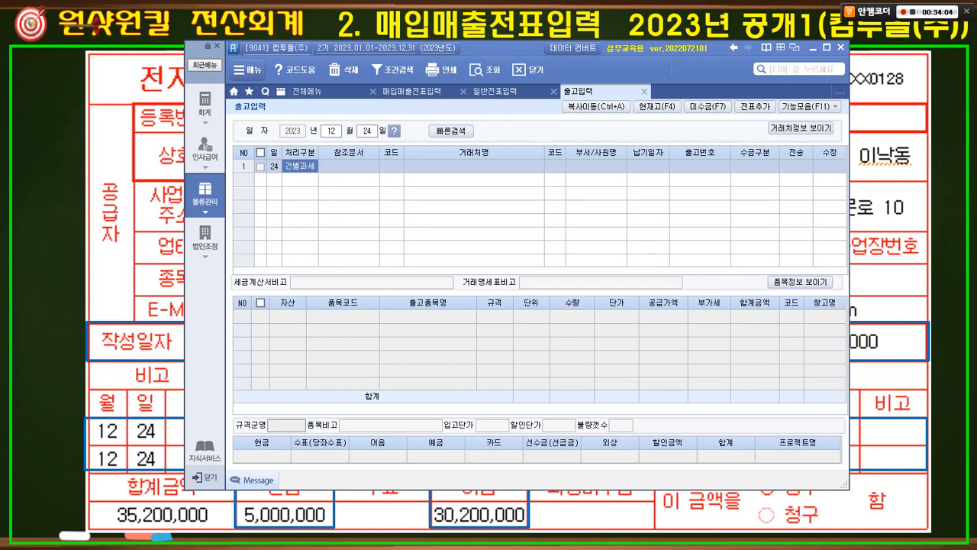
{"action": "type", "text": "2 : 건별"}
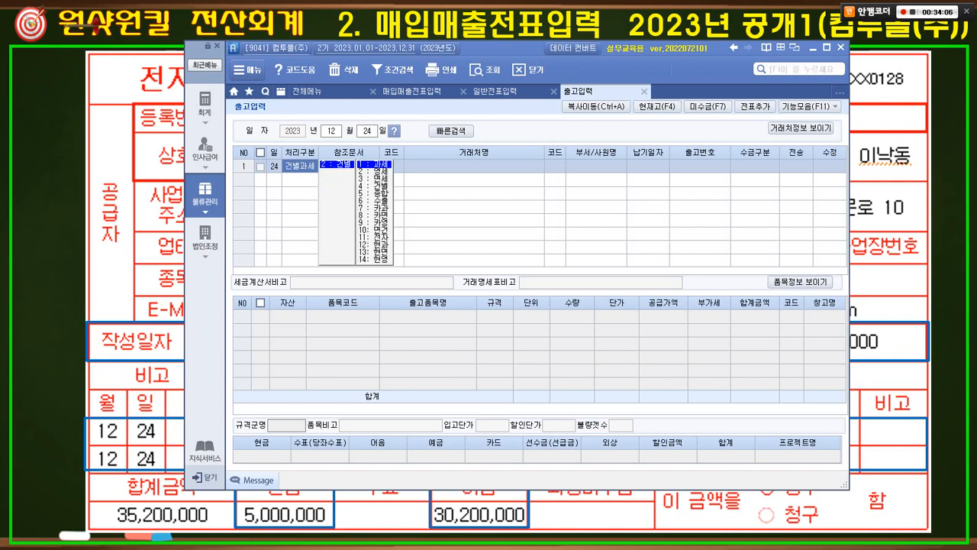
{"action": "type", "text": "1"}
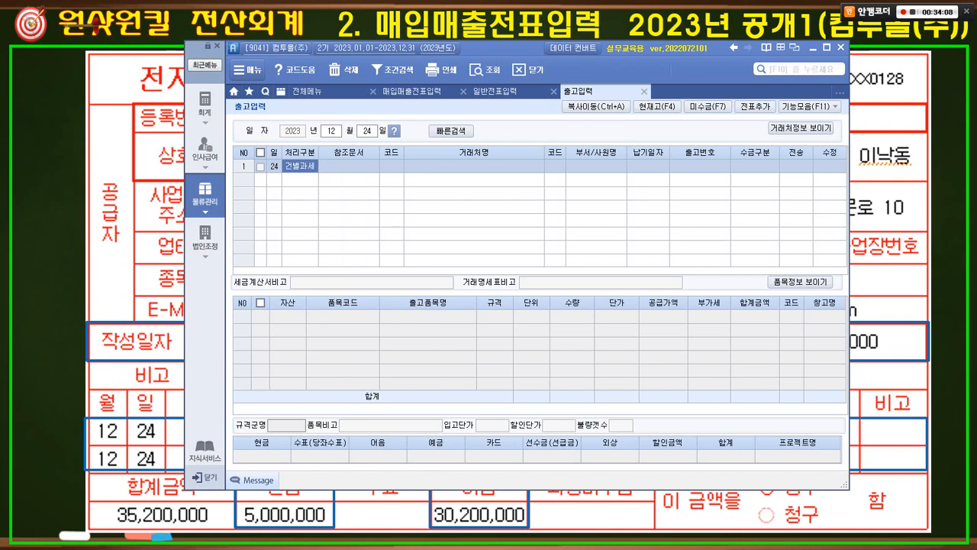
Check the buyer on the tax invoice and set the shipment's customer to 낙동(주), code 02001
{"action": "key", "text": "Return"}
{"action": "key", "text": "Return"}
{"action": "key", "text": "F2"}
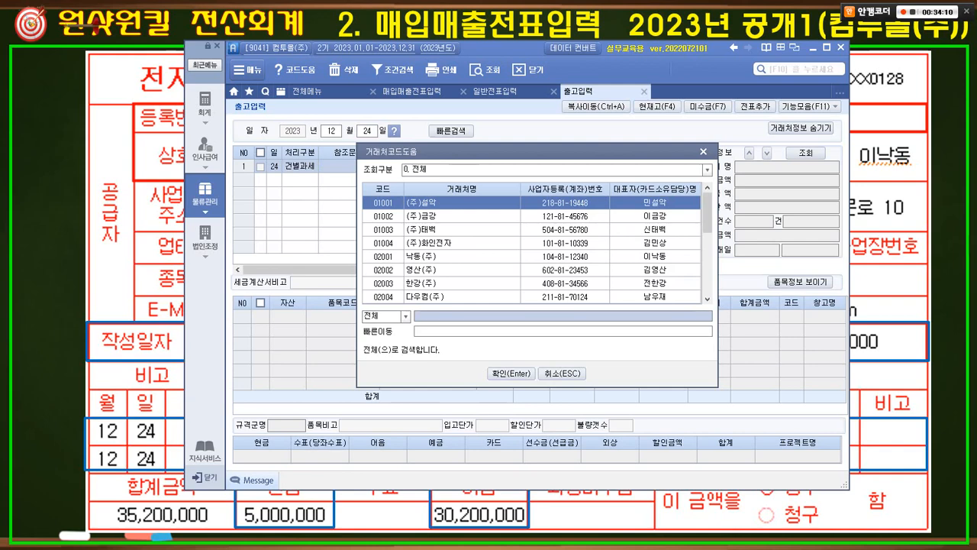
{"action": "key", "text": "Escape"}
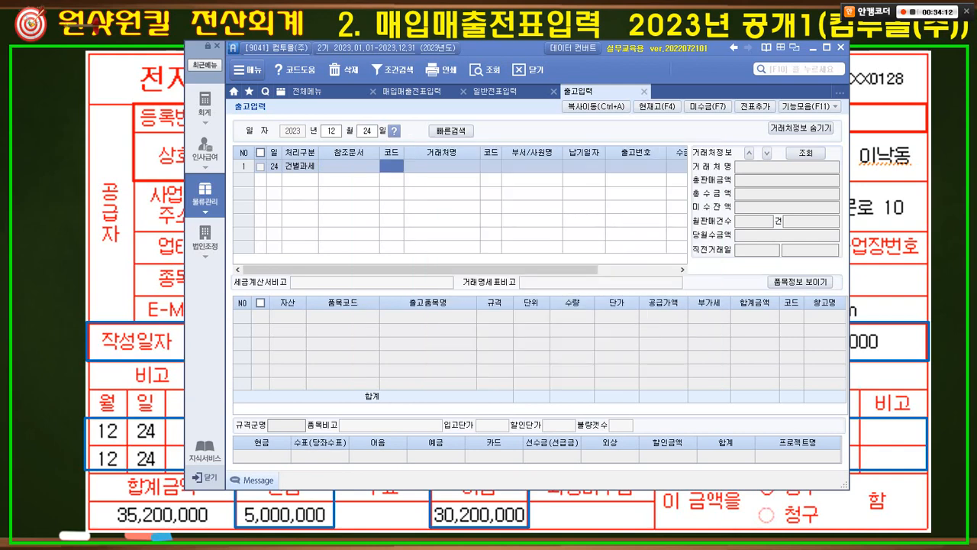
{"action": "key", "text": "alt+Tab"}
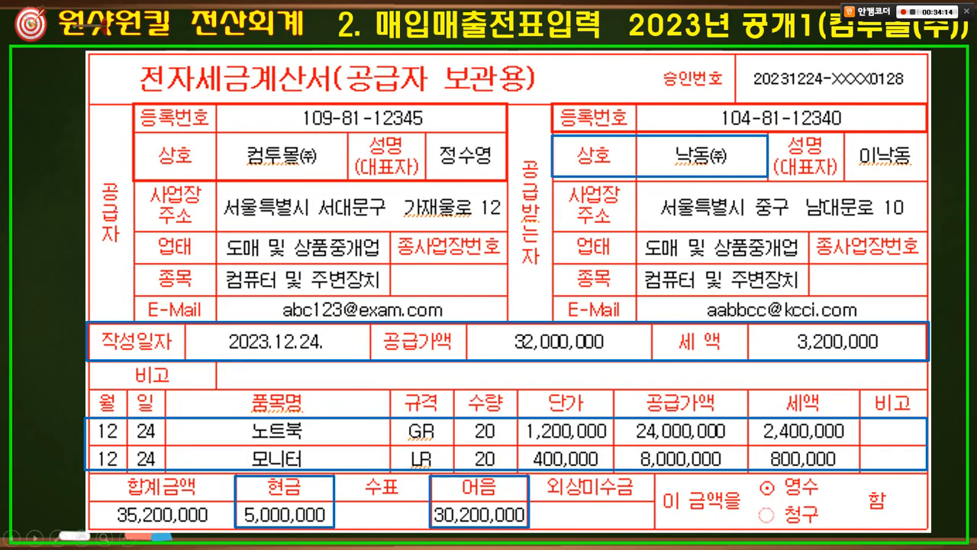
{"action": "key", "text": "alt+Tab"}
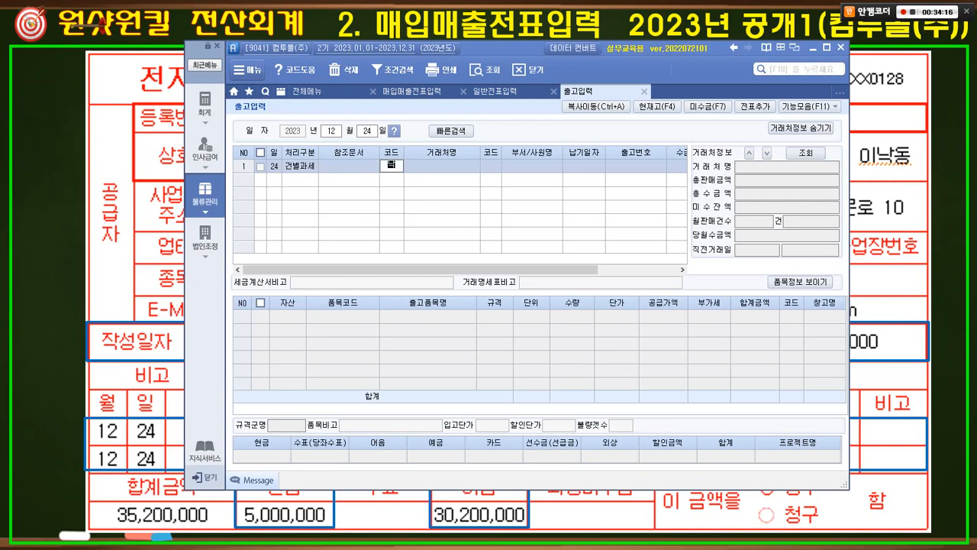
{"action": "key", "text": "F2"}
{"action": "key", "text": "Return"}
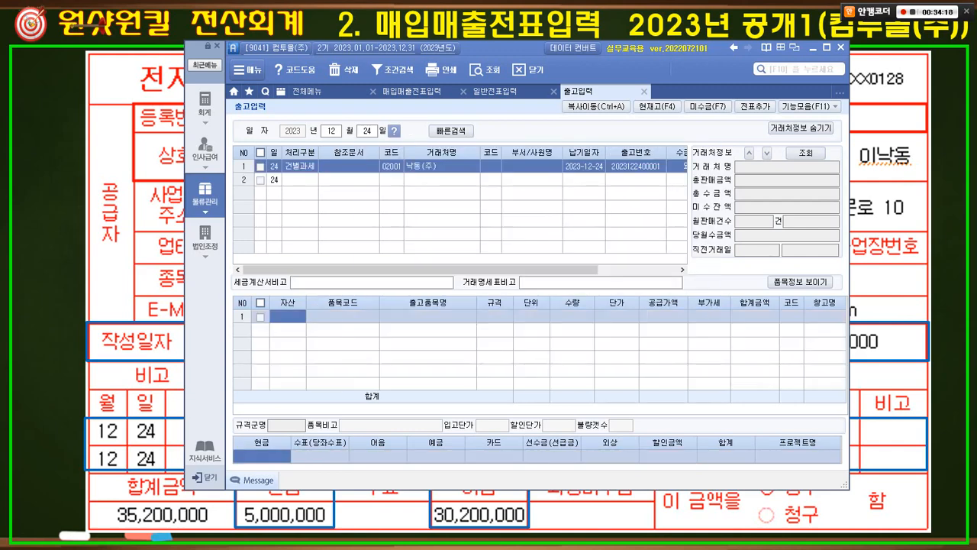
{"action": "key", "text": "Return"}
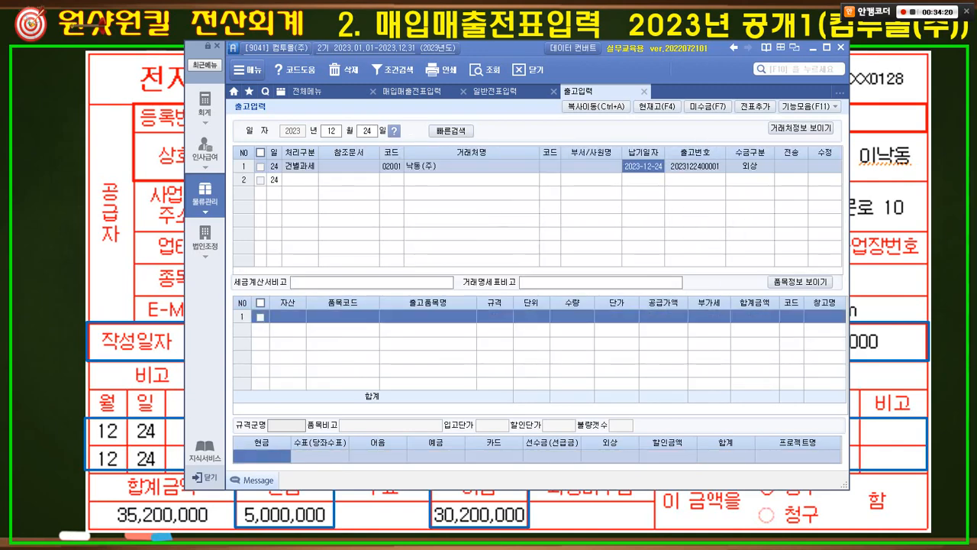
Check the cash and note amounts on the tax invoice and set the shipment's collection type (수금구분) to 혼합
{"action": "key", "text": "Return"}
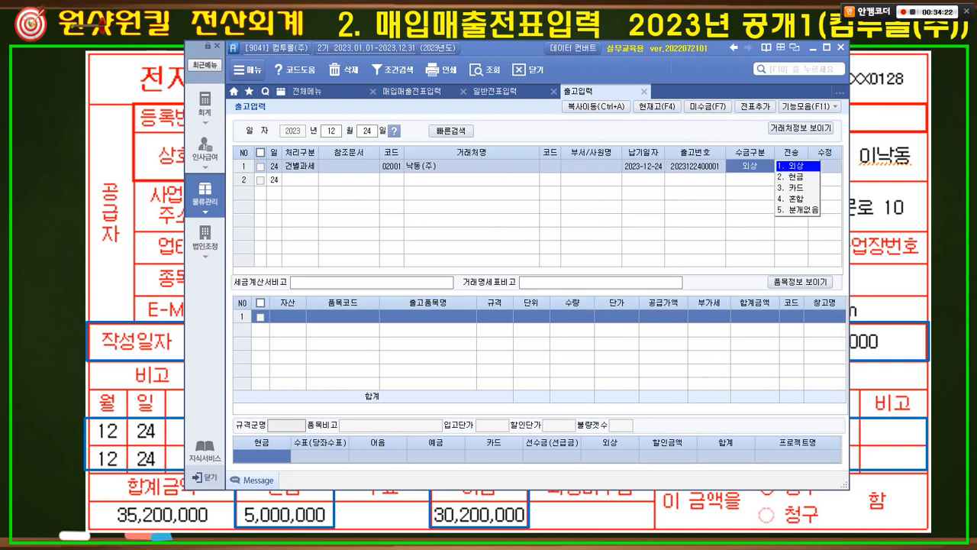
{"action": "key", "text": "alt+Tab"}
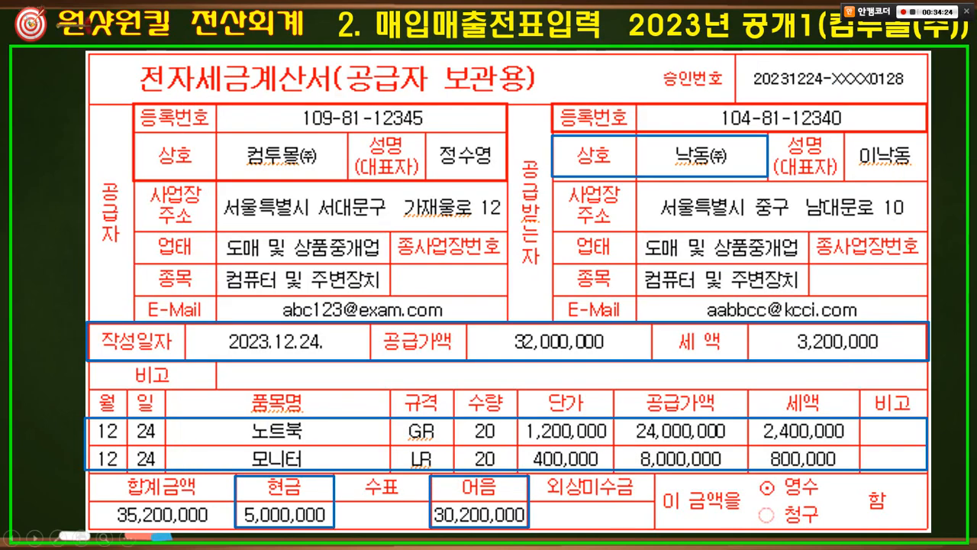
{"action": "left_click_drag", "start_coordinate": [288, 455], "coordinate": [324, 465]}
{"action": "left_click_drag", "start_coordinate": [276, 510], "coordinate": [285, 489]}
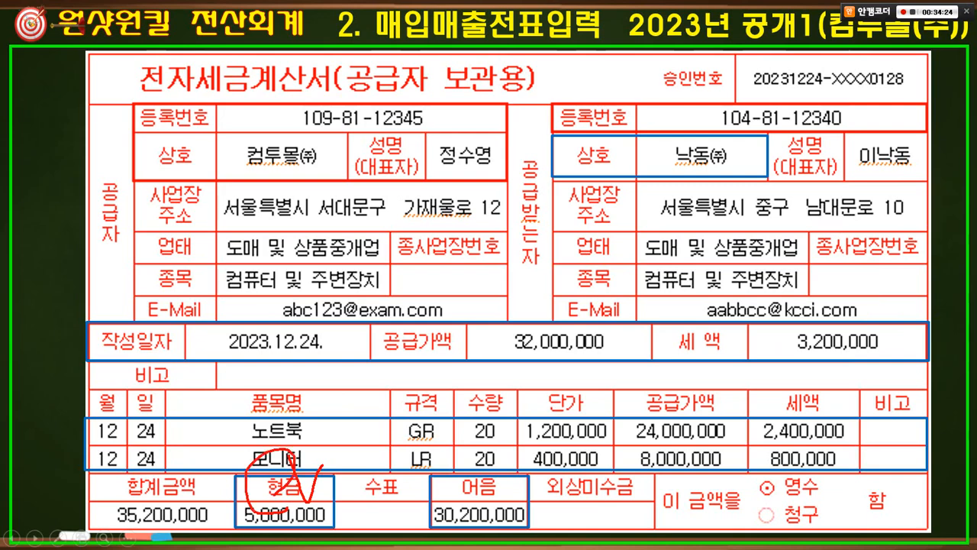
{"action": "mouse_move", "coordinate": [482, 452]}
{"action": "left_mouse_down"}
{"action": "mouse_move", "coordinate": [445, 493]}
{"action": "mouse_move", "coordinate": [504, 487]}
{"action": "mouse_move", "coordinate": [498, 493]}
{"action": "left_mouse_up"}
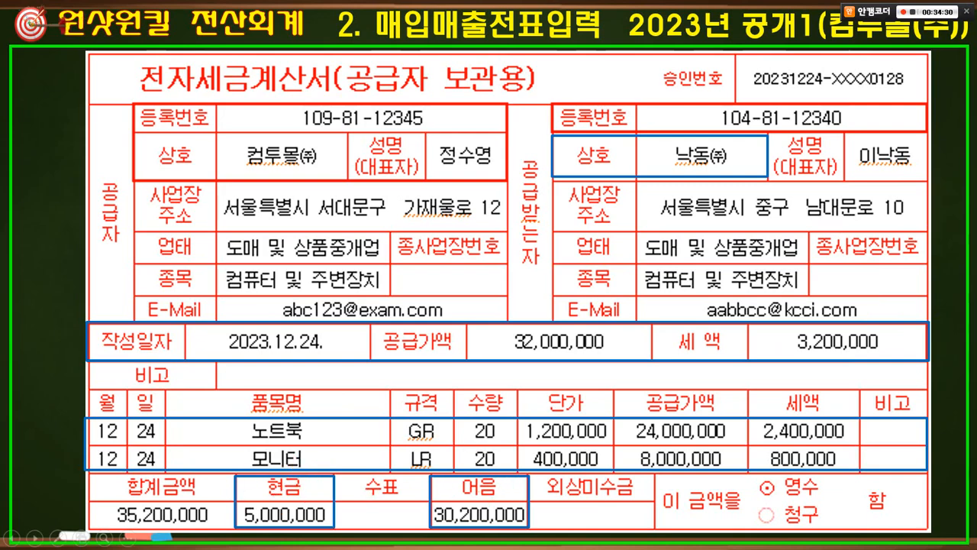
{"action": "key", "text": "alt+Tab"}
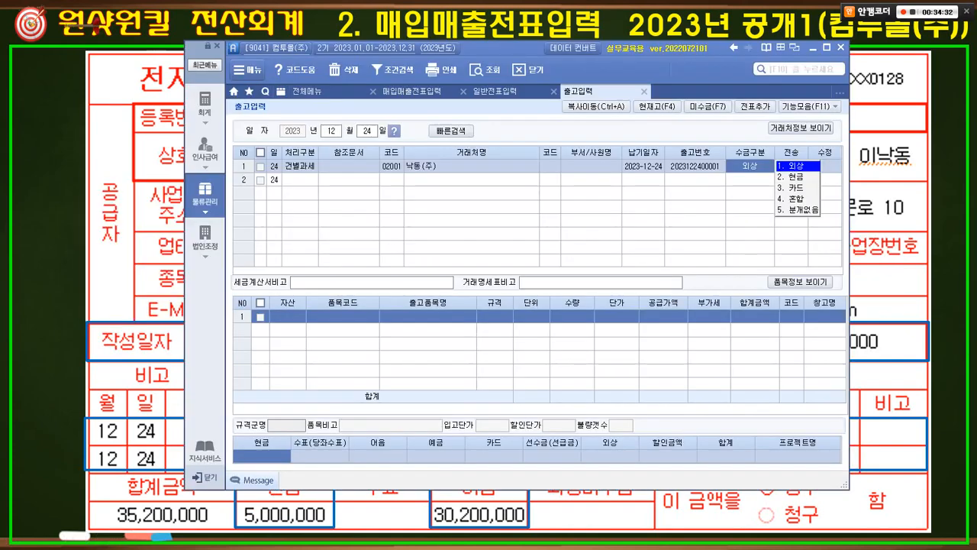
{"action": "key", "text": "4"}
{"action": "key", "text": "Return"}
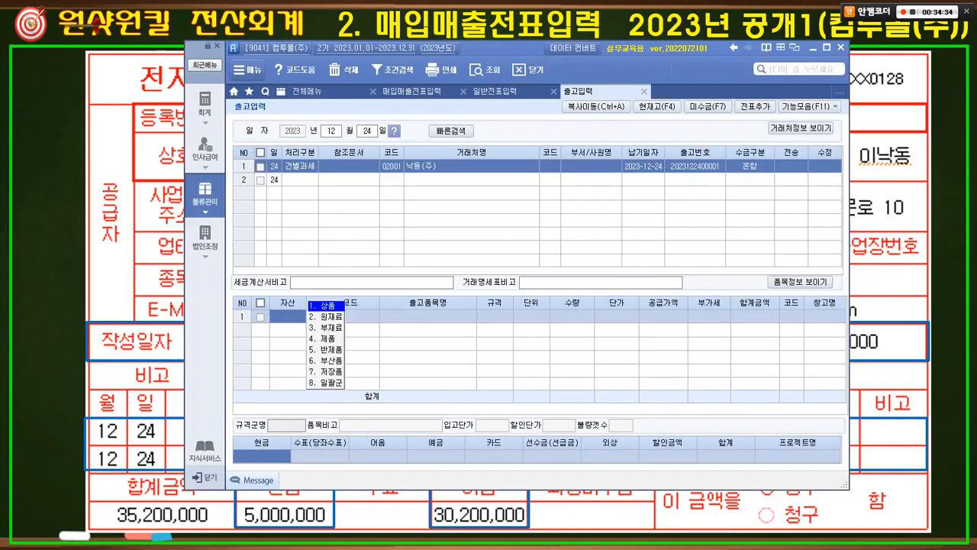
{"action": "left_click", "coordinate": [750, 166]}
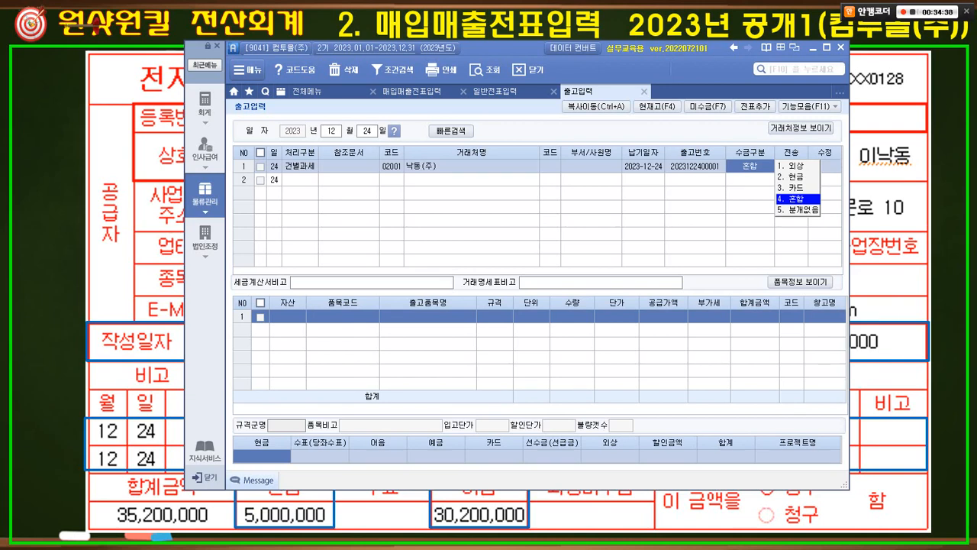
{"action": "key", "text": "Return"}
{"action": "left_click", "coordinate": [750, 166]}
{"action": "key", "text": "Return"}
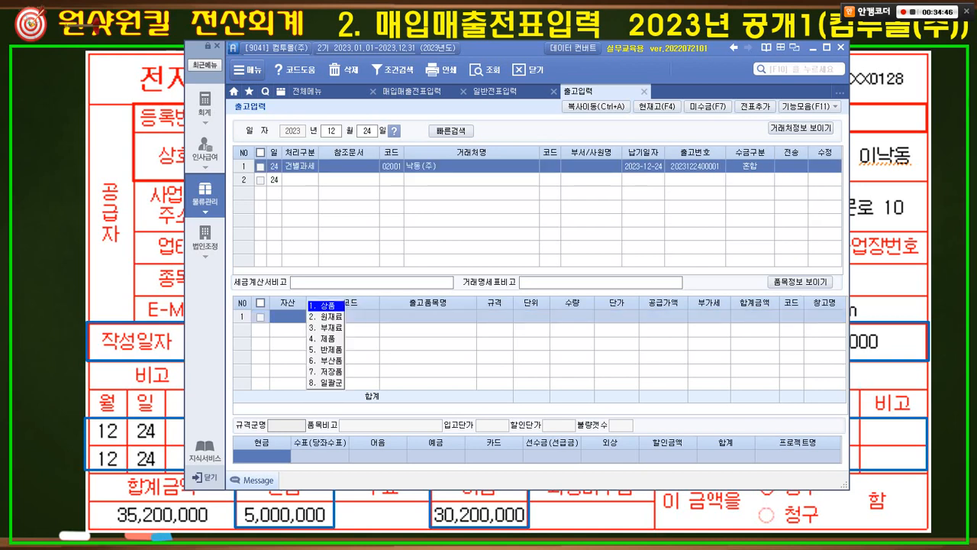
Add item 5001 노트북 as the shipment's first line with asset type 상품
{"action": "key", "text": "Return"}
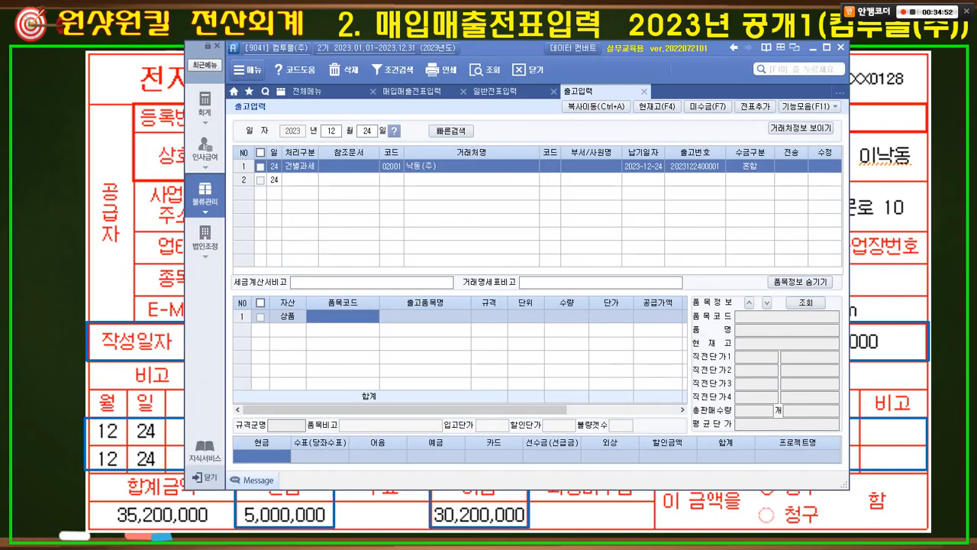
{"action": "key", "text": "F2"}
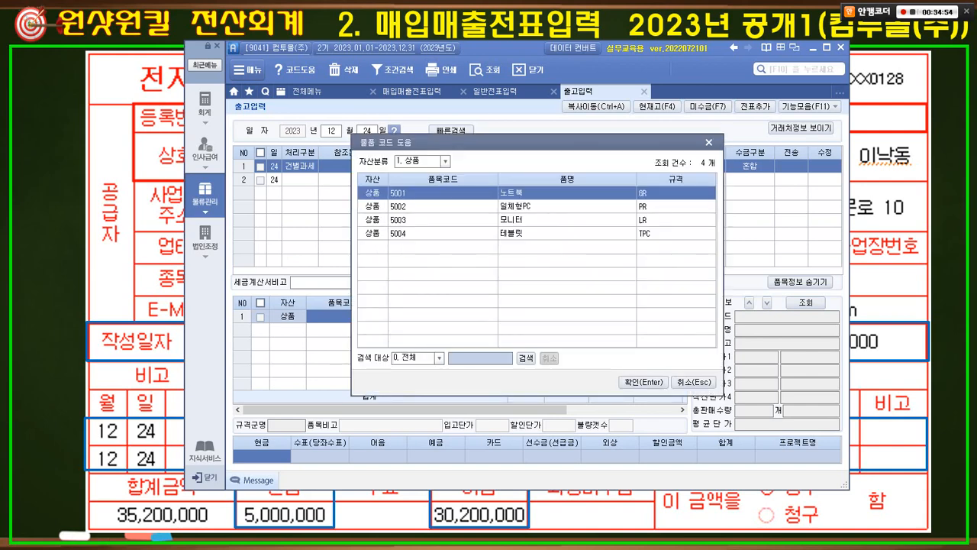
{"action": "key", "text": "Return"}
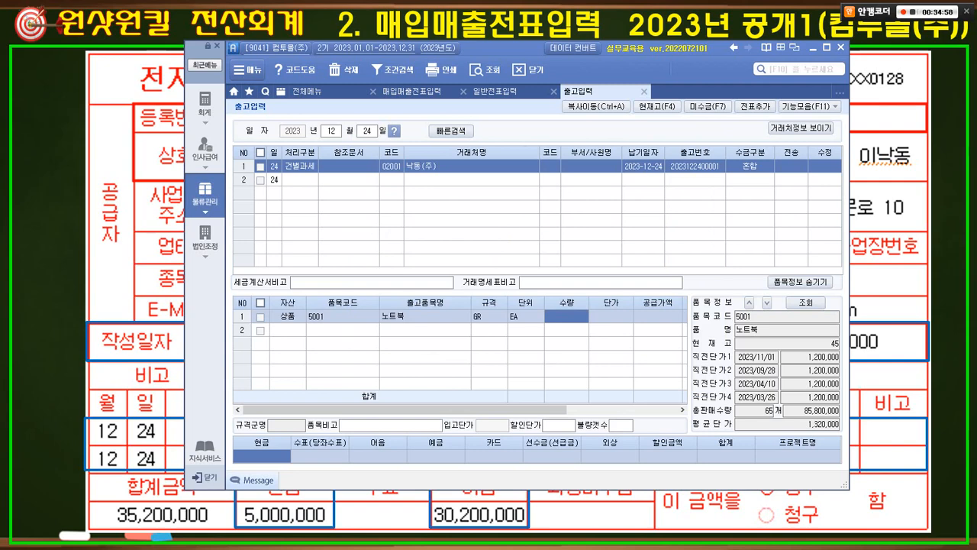
Set the 노트북 line's quantity to 20 and unit price to 1,200,000, as on the tax invoice
{"action": "key", "text": "alt+Tab"}
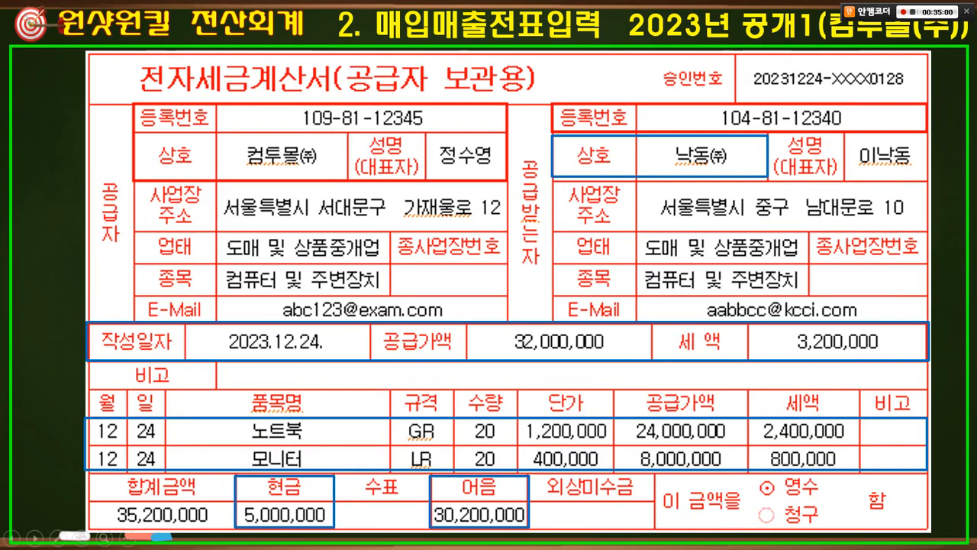
{"action": "key", "text": "alt+Tab"}
{"action": "type", "text": "20"}
{"action": "key", "text": "Return"}
{"action": "type", "text": "1200000"}
{"action": "key", "text": "Return"}
{"action": "key", "text": "Return"}
{"action": "key", "text": "Return"}
{"action": "key", "text": "Return"}
{"action": "key", "text": "Return"}
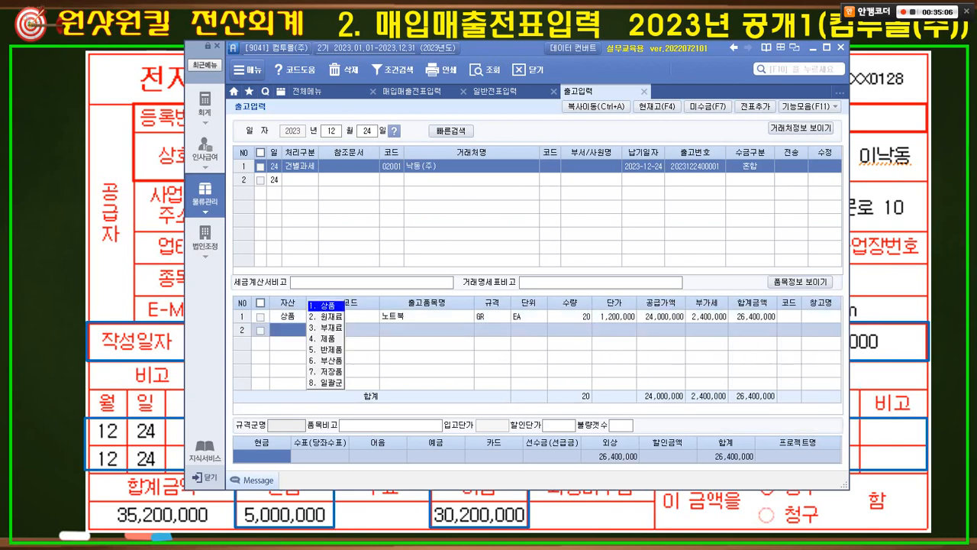
Add item 5003 모니터 as the shipment's second line with asset type 상품
{"action": "type", "text": "1"}
{"action": "key", "text": "alt+Tab"}
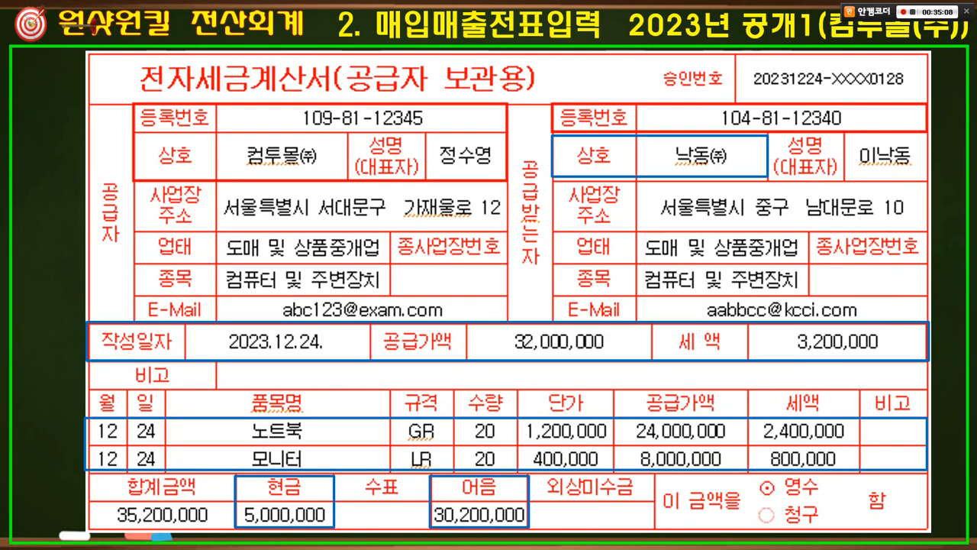
{"action": "key", "text": "alt+Tab"}
{"action": "key", "text": "F2"}
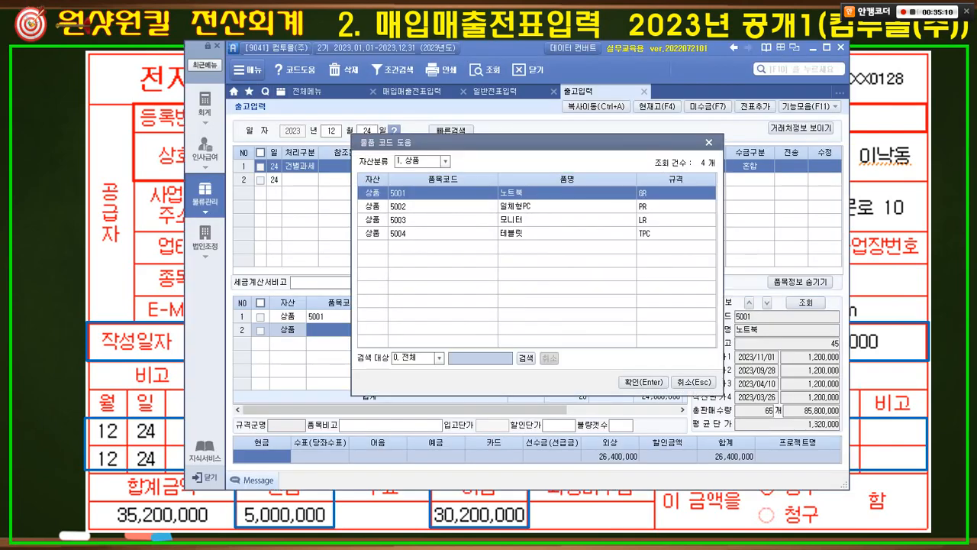
{"action": "key", "text": "Down"}
{"action": "key", "text": "Down"}
{"action": "key", "text": "Return"}
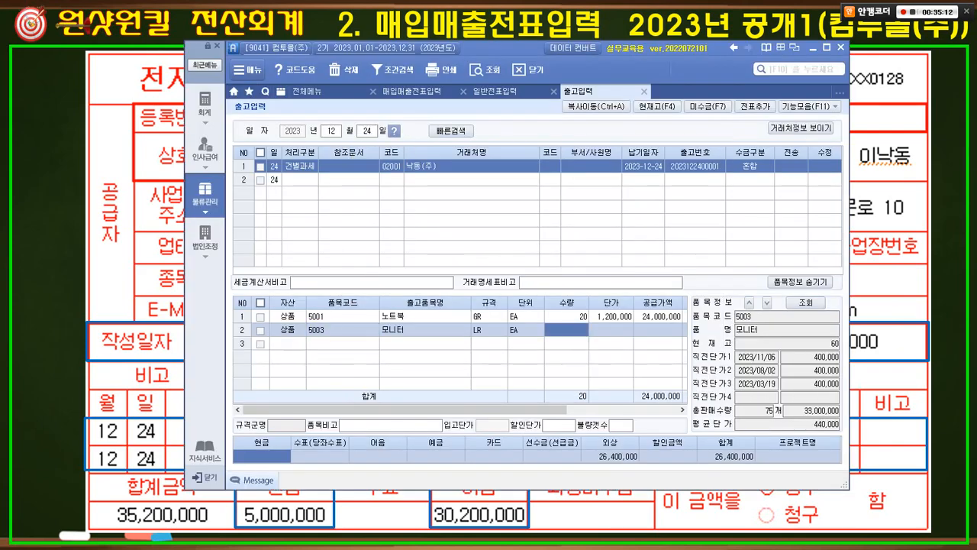
Set the 모니터 line's quantity to 20 and unit price to 400,000, as on the tax invoice
{"action": "key", "text": "alt+Tab"}
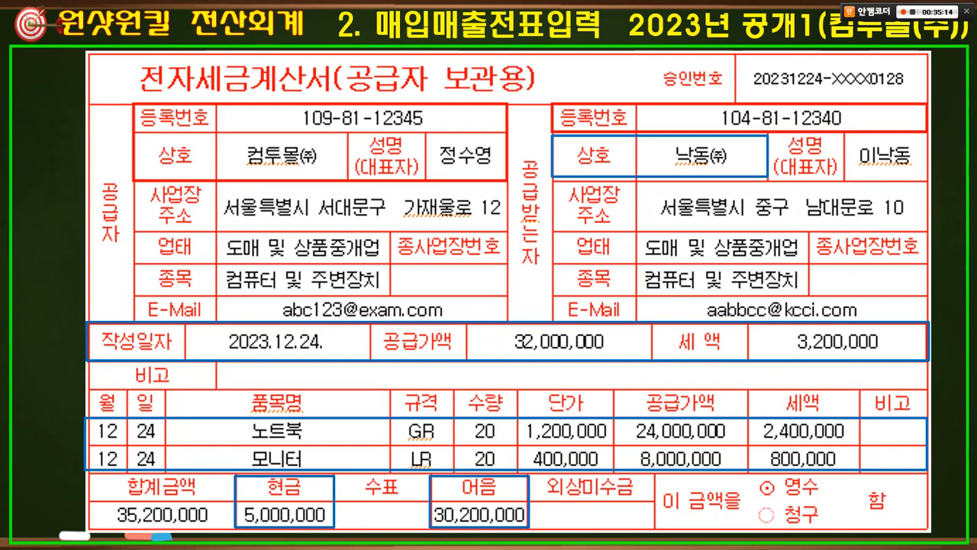
{"action": "key", "text": "alt+Tab"}
{"action": "type", "text": "20"}
{"action": "key", "text": "Return"}
{"action": "type", "text": "400000"}
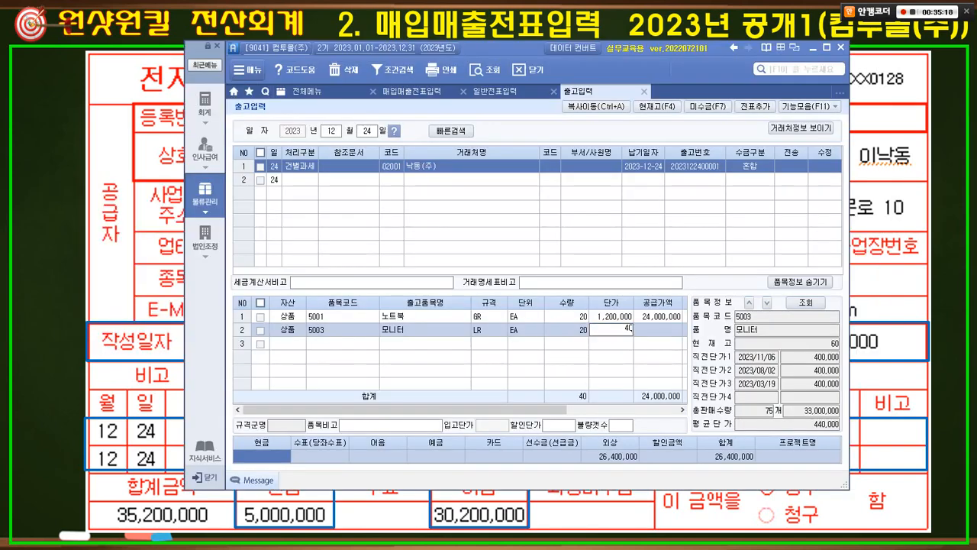
{"action": "key", "text": "Return"}
{"action": "key", "text": "Return"}
{"action": "key", "text": "Return"}
{"action": "key", "text": "Return"}
{"action": "key", "text": "Return"}
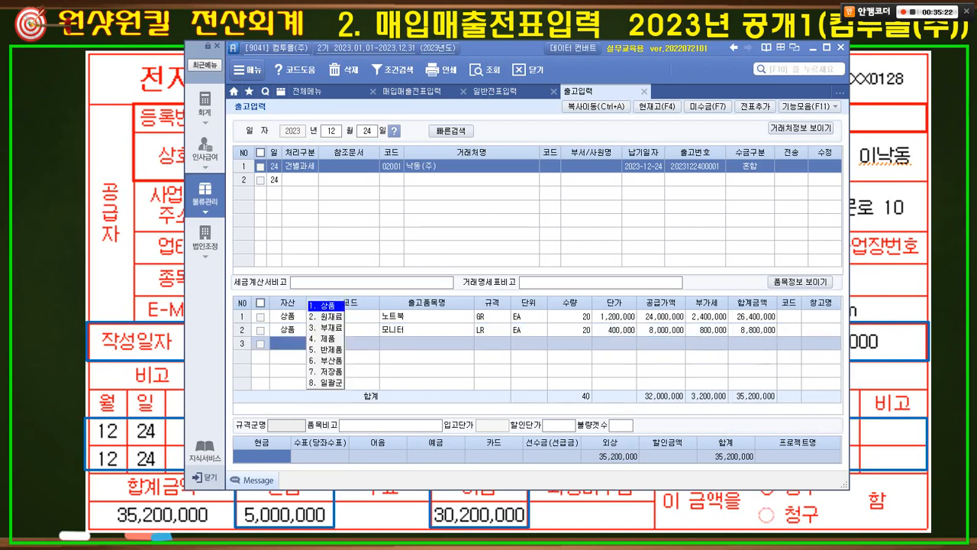
Compare the shipment's supply amount, VAT and total with the amounts on the 낙동(주) tax invoice
{"action": "mouse_move", "coordinate": [673, 414]}
{"action": "left_mouse_down"}
{"action": "mouse_move", "coordinate": [664, 419]}
{"action": "mouse_move", "coordinate": [633, 384]}
{"action": "mouse_move", "coordinate": [674, 418]}
{"action": "left_mouse_up"}
{"action": "left_click_drag", "start_coordinate": [687, 419], "coordinate": [723, 420]}
{"action": "left_click_drag", "start_coordinate": [697, 385], "coordinate": [714, 415]}
{"action": "key", "text": "e"}
{"action": "key", "text": "alt+Tab"}
{"action": "mouse_move", "coordinate": [608, 367]}
{"action": "left_mouse_down"}
{"action": "mouse_move", "coordinate": [571, 319]}
{"action": "mouse_move", "coordinate": [576, 370]}
{"action": "left_mouse_up"}
{"action": "mouse_move", "coordinate": [797, 366]}
{"action": "left_mouse_down"}
{"action": "mouse_move", "coordinate": [850, 298]}
{"action": "mouse_move", "coordinate": [818, 354]}
{"action": "left_mouse_up"}
{"action": "key", "text": "e"}
{"action": "key", "text": "alt+Tab"}
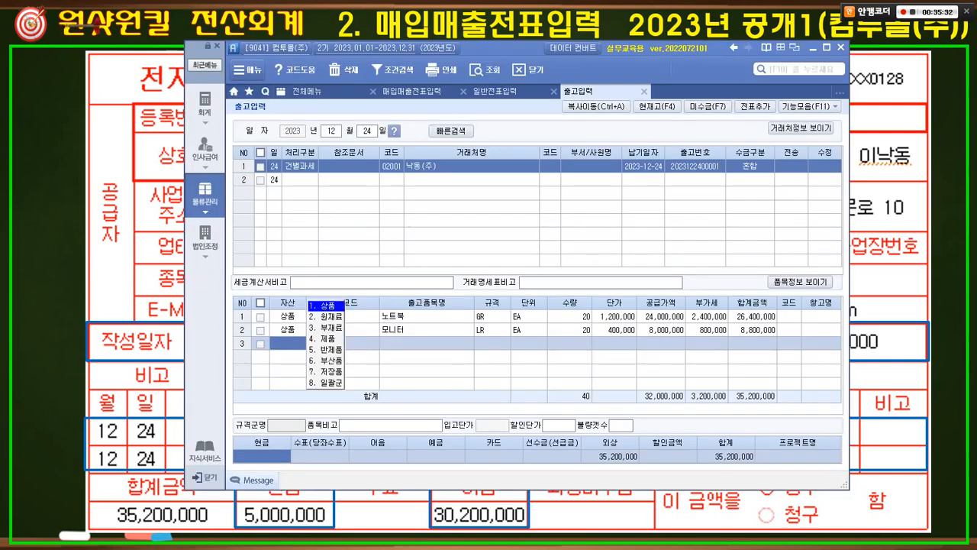
{"action": "key", "text": "5"}
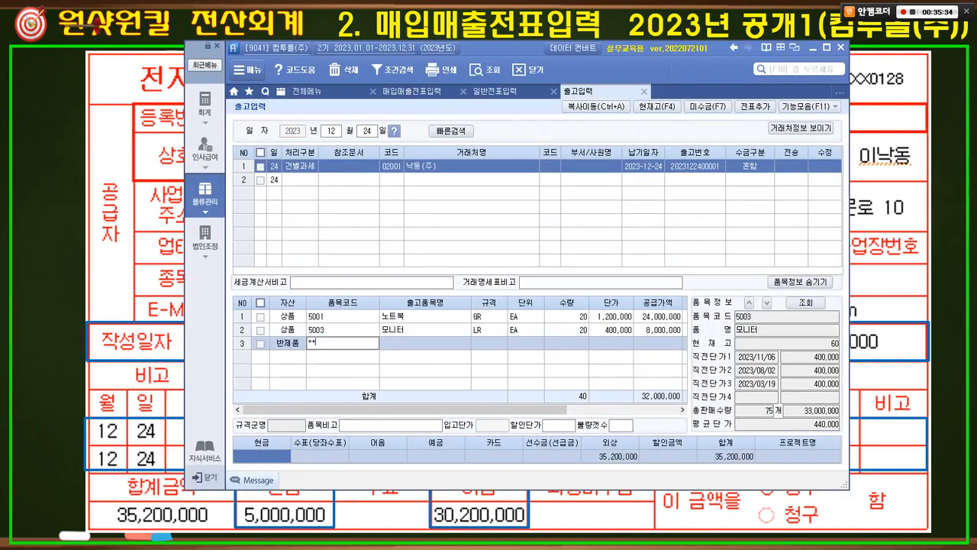
{"action": "left_click", "coordinate": [300, 179]}
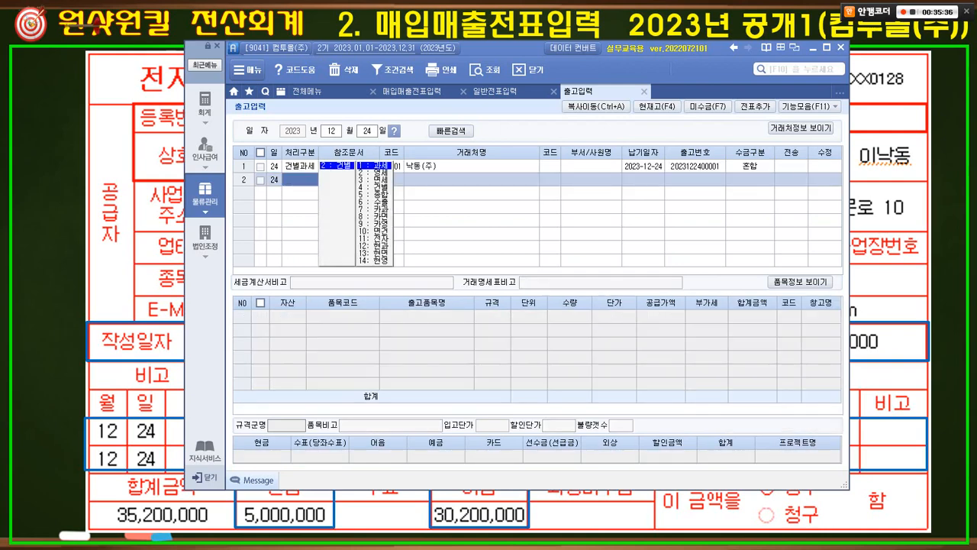
{"action": "key", "text": "Escape"}
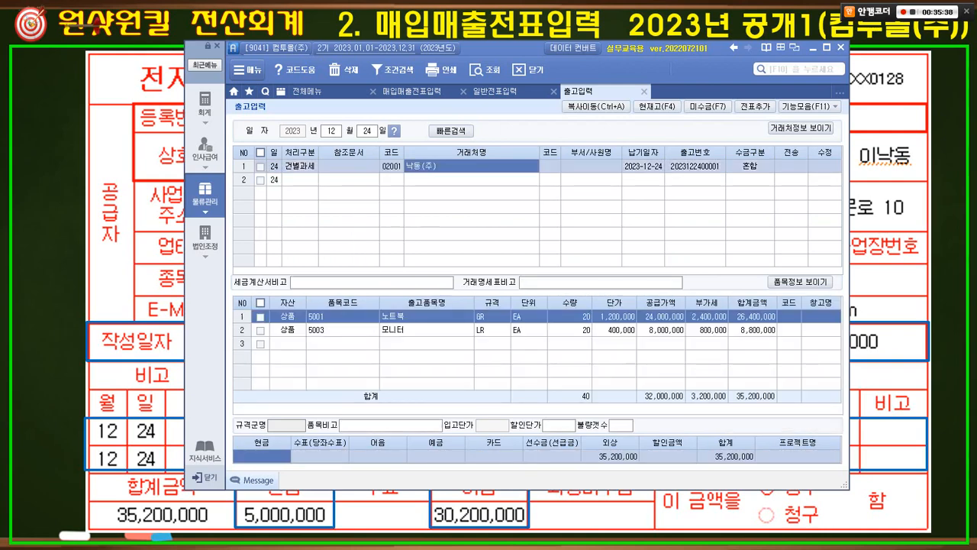
Split the shipment's collection into 5,000,000 in 현금 and 30,200,000 in 어음, and check the total against the invoice
{"action": "type", "text": "5000000"}
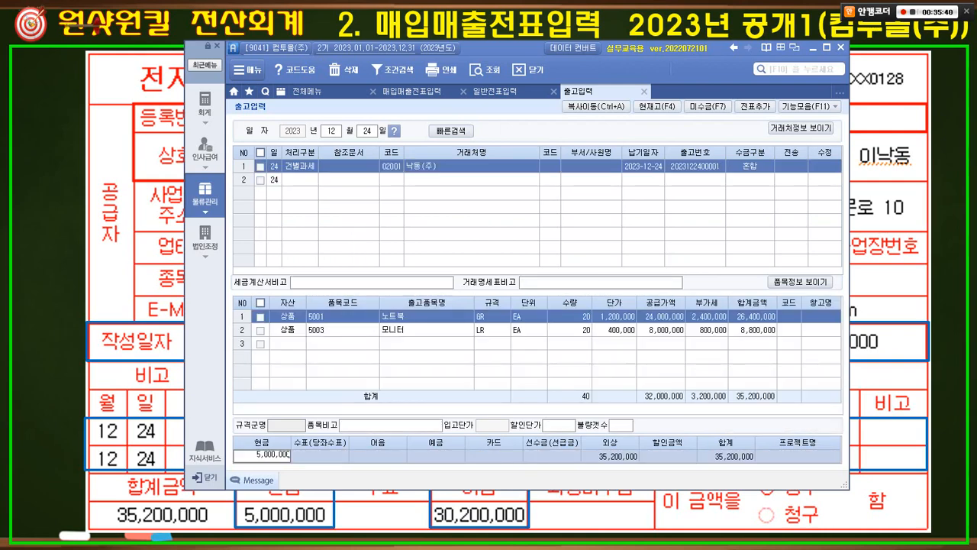
{"action": "key", "text": "Return"}
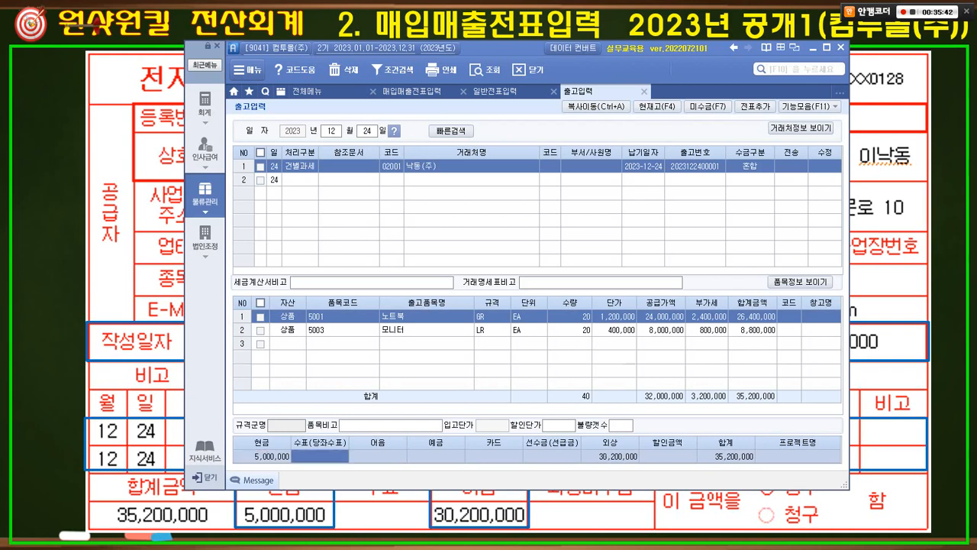
{"action": "key", "text": "Return"}
{"action": "type", "text": "30200000"}
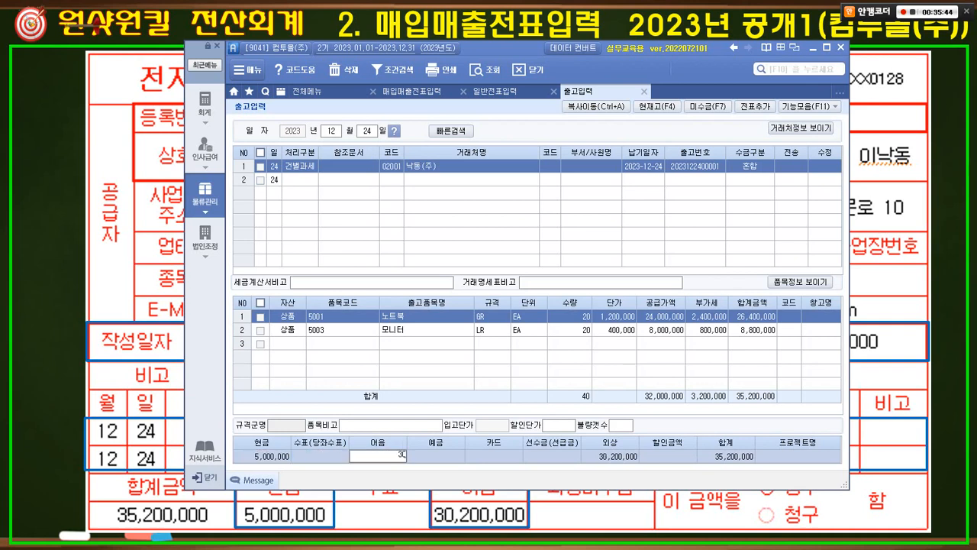
{"action": "key", "text": "Return"}
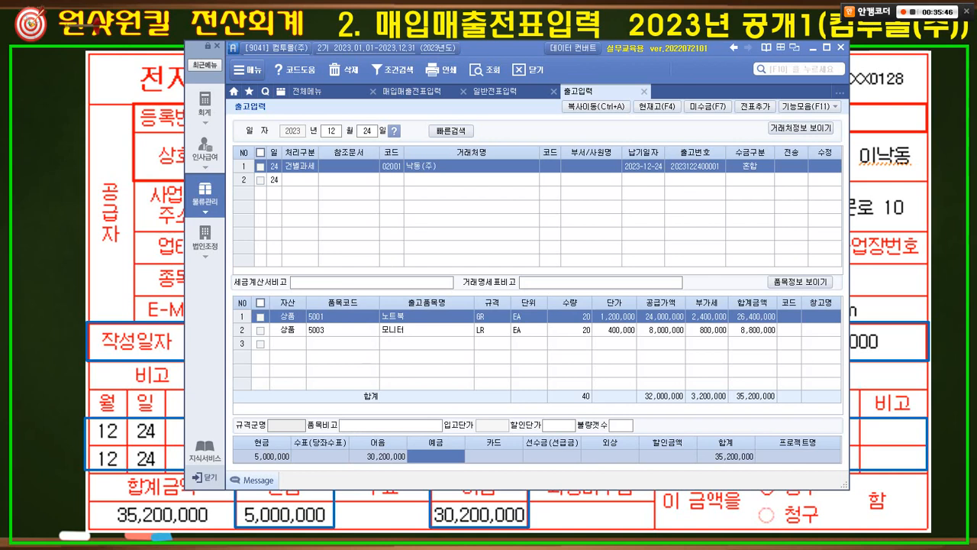
{"action": "mouse_move", "coordinate": [743, 469]}
{"action": "left_mouse_down"}
{"action": "mouse_move", "coordinate": [702, 458]}
{"action": "mouse_move", "coordinate": [756, 456]}
{"action": "left_mouse_up"}
{"action": "mouse_move", "coordinate": [230, 530]}
{"action": "left_mouse_down"}
{"action": "mouse_move", "coordinate": [80, 500]}
{"action": "mouse_move", "coordinate": [172, 527]}
{"action": "left_mouse_up"}
{"action": "left_click_drag", "start_coordinate": [275, 414], "coordinate": [256, 467]}
{"action": "left_click", "coordinate": [262, 456]}
Add a voucher for the 낙동(주) shipment and send it to 매입매출전표입력
{"action": "left_click", "coordinate": [753, 106]}
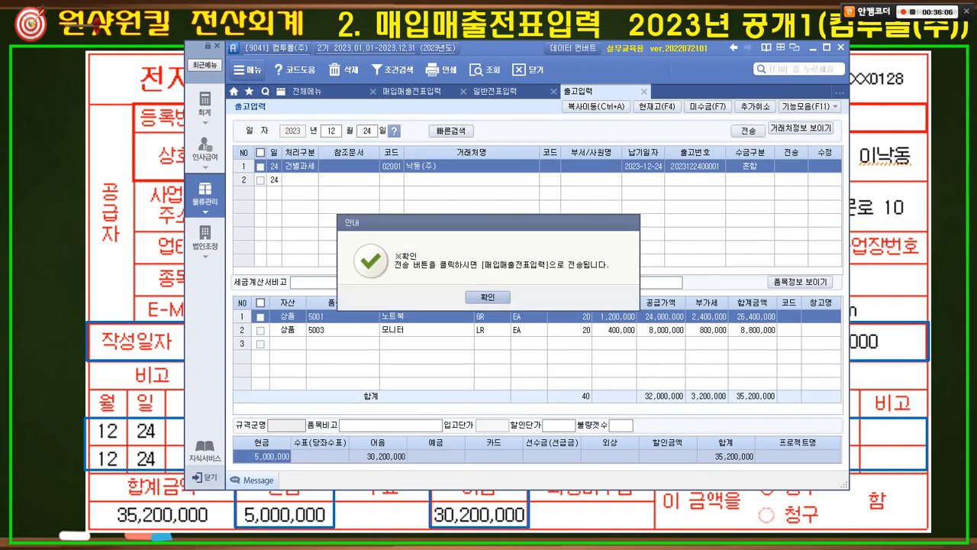
{"action": "key", "text": "Return"}
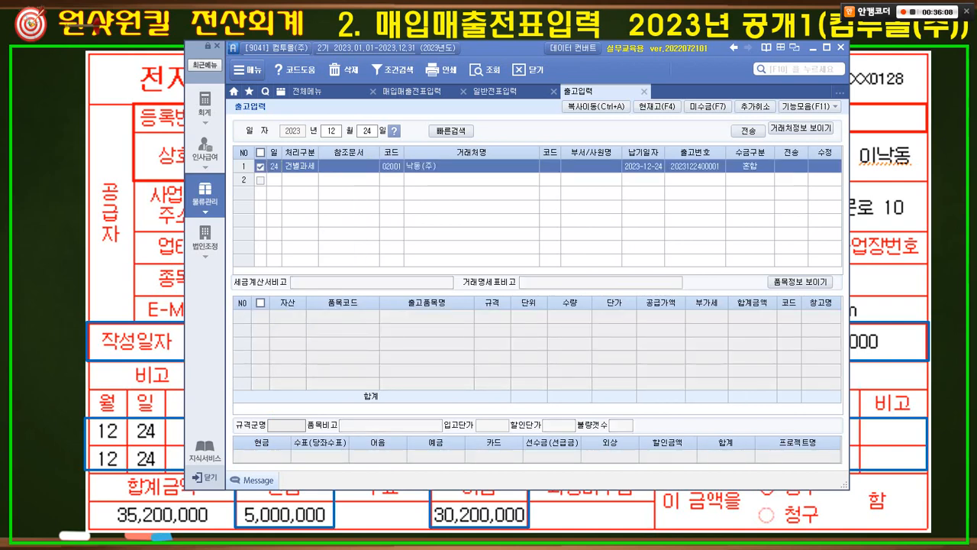
{"action": "left_click", "coordinate": [748, 131]}
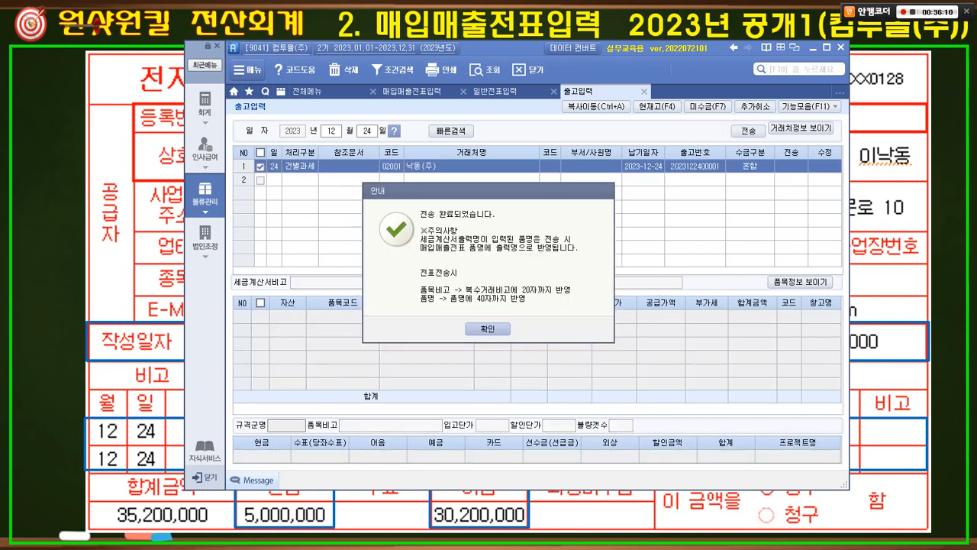
{"action": "key", "text": "Return"}
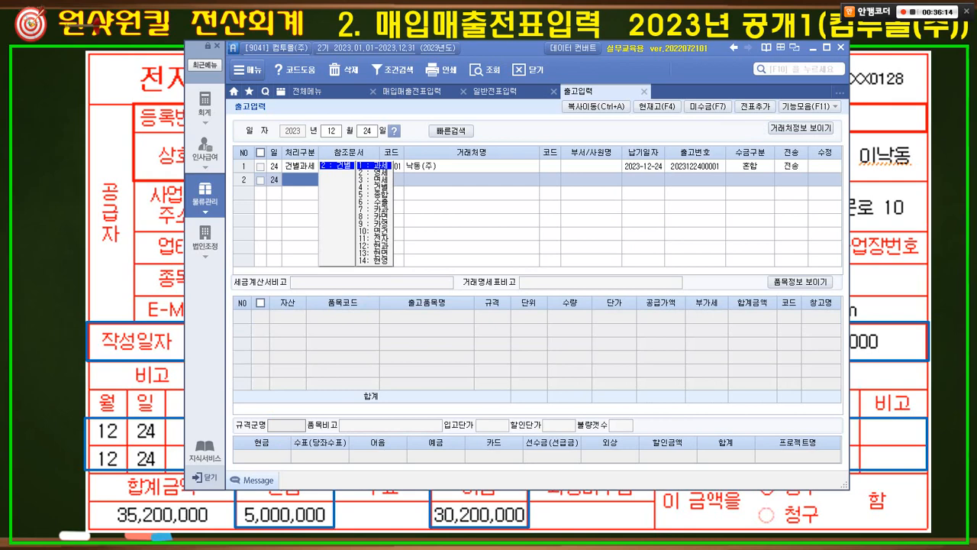
Load the December 24 vouchers in 매입매출전표입력 and select the 노트북외 sales line for review
{"action": "left_click", "coordinate": [412, 91]}
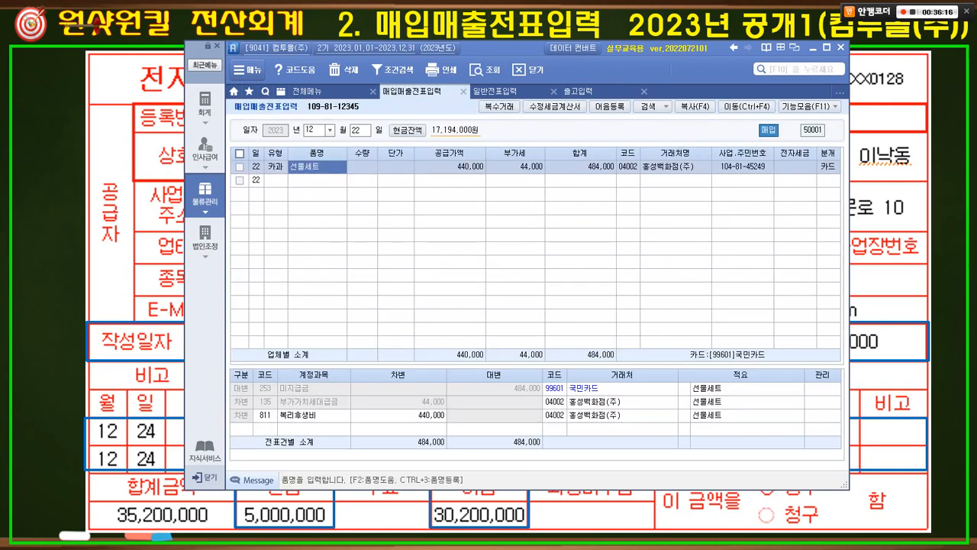
{"action": "key", "text": "Escape"}
{"action": "type", "text": "24"}
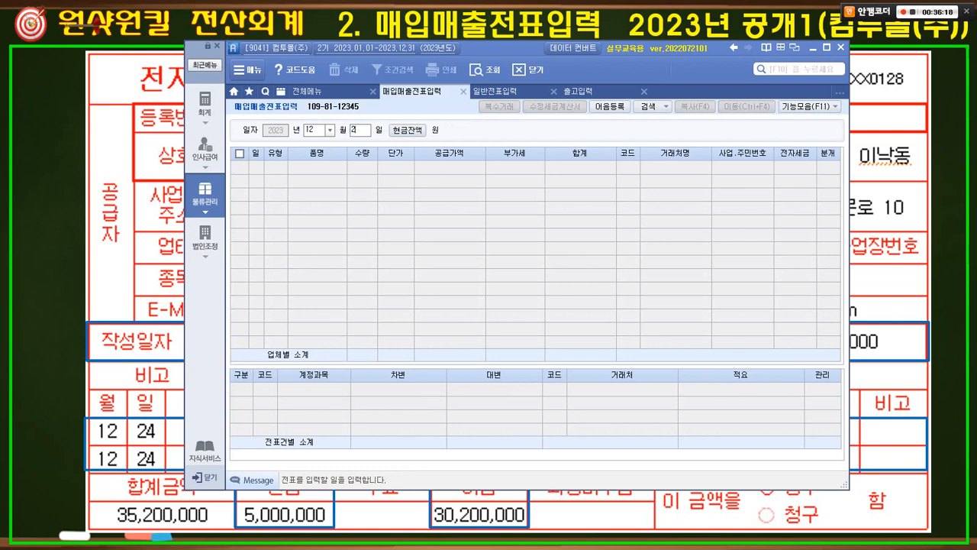
{"action": "key", "text": "Return"}
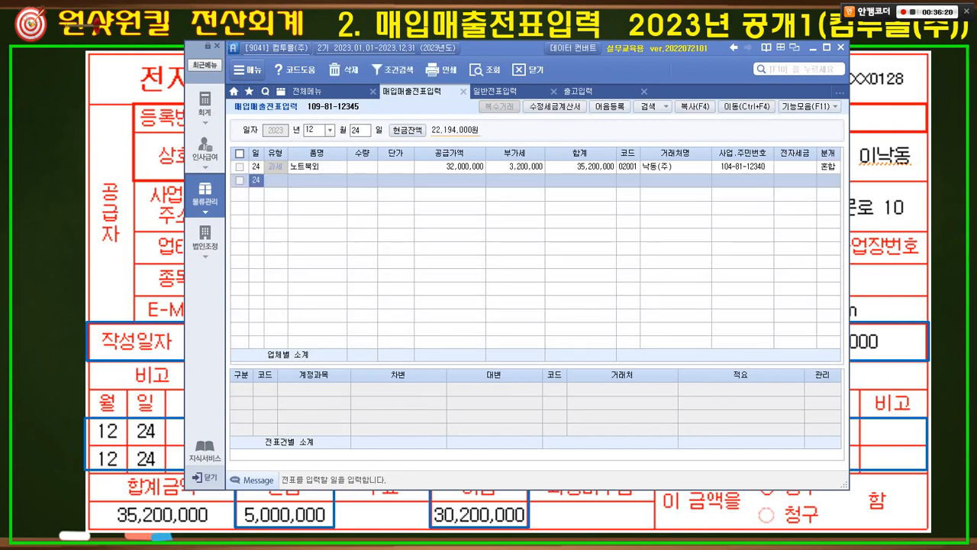
{"action": "left_click", "coordinate": [317, 166]}
{"action": "key", "text": "ctrl+2"}
{"action": "mouse_move", "coordinate": [470, 181]}
{"action": "left_mouse_down"}
{"action": "mouse_move", "coordinate": [437, 139]}
{"action": "mouse_move", "coordinate": [466, 184]}
{"action": "mouse_move", "coordinate": [523, 189]}
{"action": "left_mouse_up"}
{"action": "mouse_move", "coordinate": [582, 142]}
{"action": "left_mouse_down"}
{"action": "mouse_move", "coordinate": [562, 188]}
{"action": "mouse_move", "coordinate": [651, 157]}
{"action": "mouse_move", "coordinate": [648, 188]}
{"action": "left_mouse_up"}
{"action": "left_click_drag", "start_coordinate": [737, 183], "coordinate": [742, 183]}
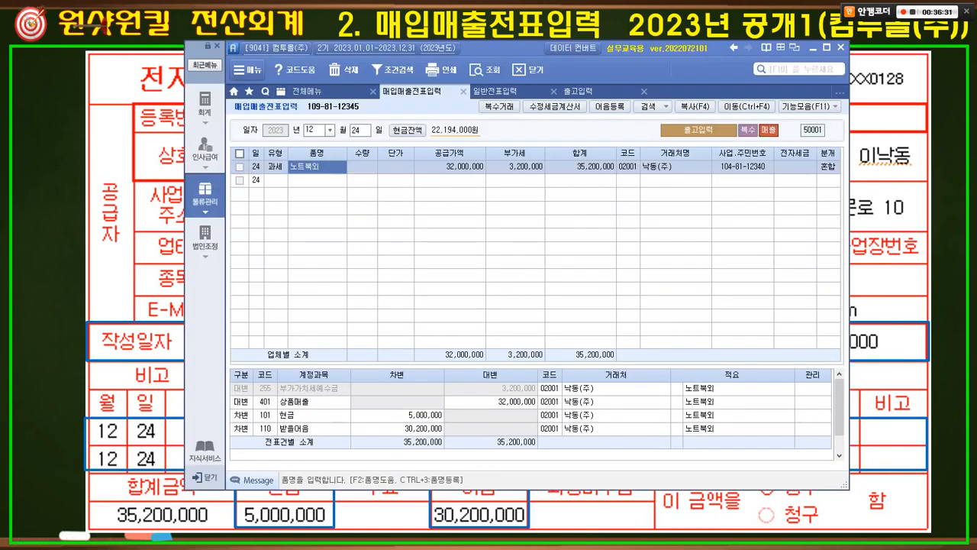
Set the 노트북외 sale's electronic tax field (전자세금) to 전자입력
{"action": "key", "text": "alt+Tab"}
{"action": "left_click", "coordinate": [795, 167]}
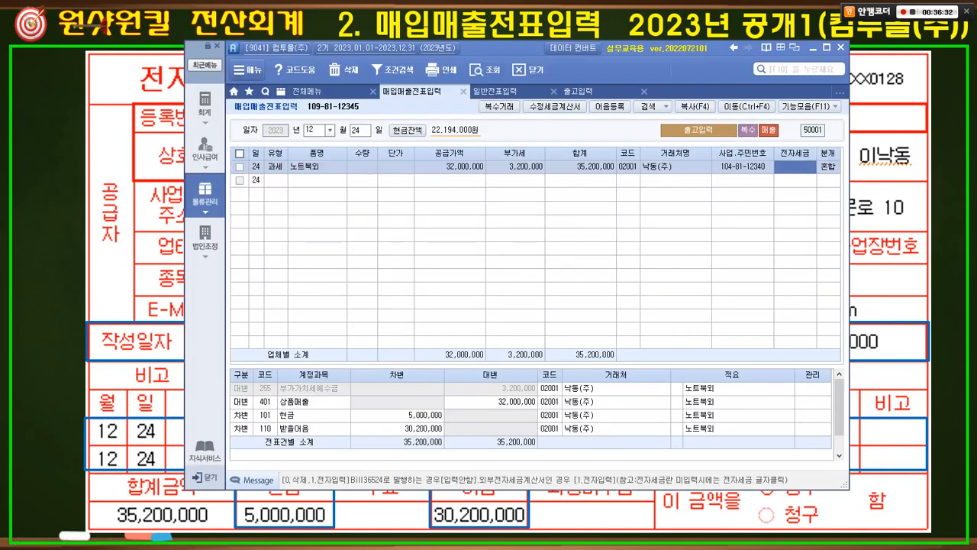
{"action": "type", "text": "1"}
{"action": "key", "text": "Return"}
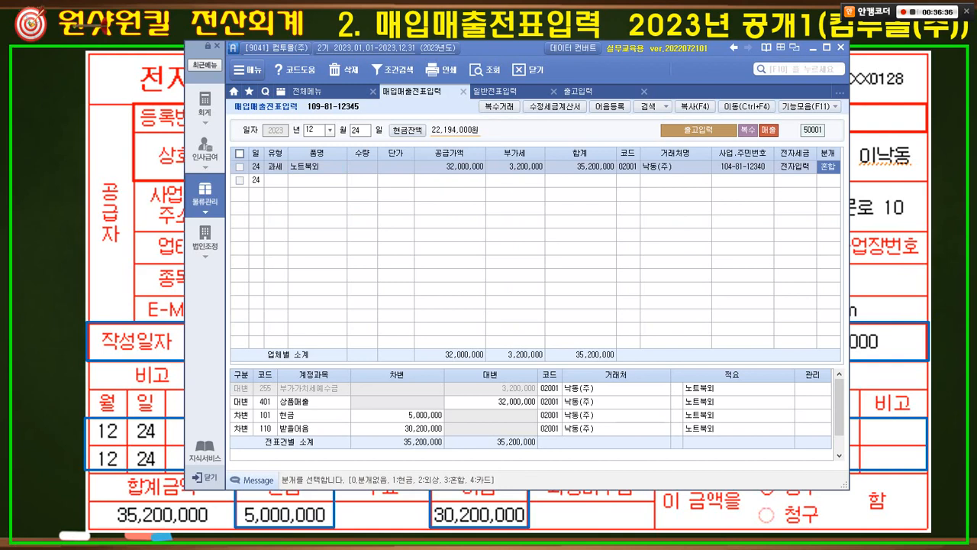
Review the sale's journal lines and look up the November 28 voucher in 일반전표입력 for the deposit's account
{"action": "mouse_move", "coordinate": [232, 376]}
{"action": "left_mouse_down"}
{"action": "mouse_move", "coordinate": [342, 410]}
{"action": "mouse_move", "coordinate": [546, 409]}
{"action": "left_mouse_up"}
{"action": "left_click_drag", "start_coordinate": [519, 374], "coordinate": [545, 344]}
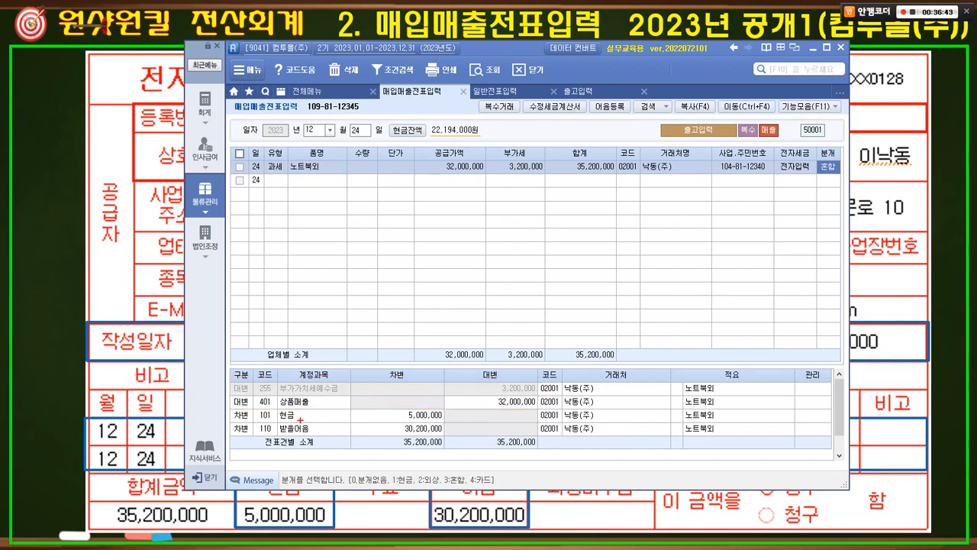
{"action": "mouse_move", "coordinate": [295, 422]}
{"action": "left_mouse_down"}
{"action": "mouse_move", "coordinate": [281, 423]}
{"action": "mouse_move", "coordinate": [273, 407]}
{"action": "mouse_move", "coordinate": [410, 397]}
{"action": "mouse_move", "coordinate": [445, 412]}
{"action": "left_mouse_up"}
{"action": "left_click", "coordinate": [495, 91]}
{"action": "key", "text": "Return"}
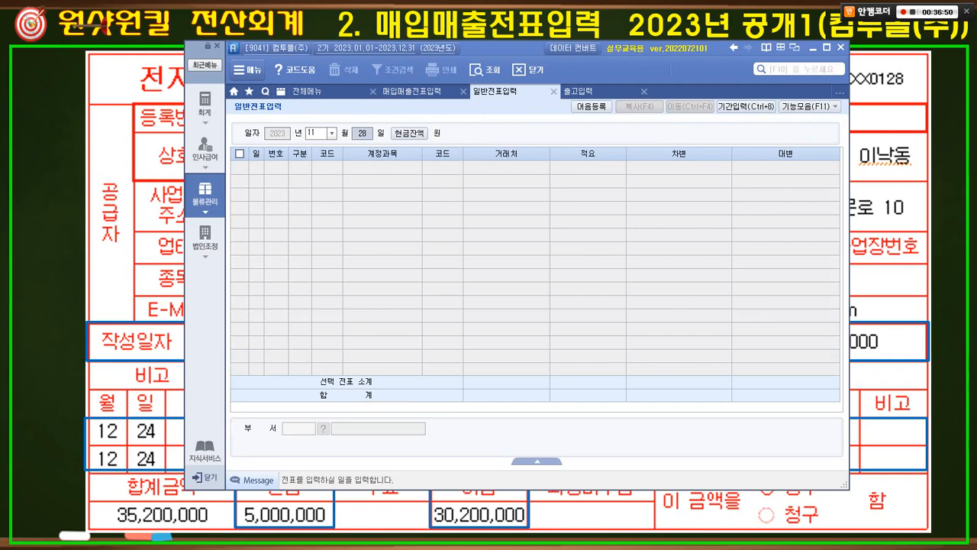
{"action": "key", "text": "Return"}
{"action": "mouse_move", "coordinate": [375, 183]}
{"action": "left_mouse_down"}
{"action": "mouse_move", "coordinate": [368, 193]}
{"action": "mouse_move", "coordinate": [355, 151]}
{"action": "mouse_move", "coordinate": [352, 200]}
{"action": "left_mouse_up"}
{"action": "left_click_drag", "start_coordinate": [355, 152], "coordinate": [396, 221]}
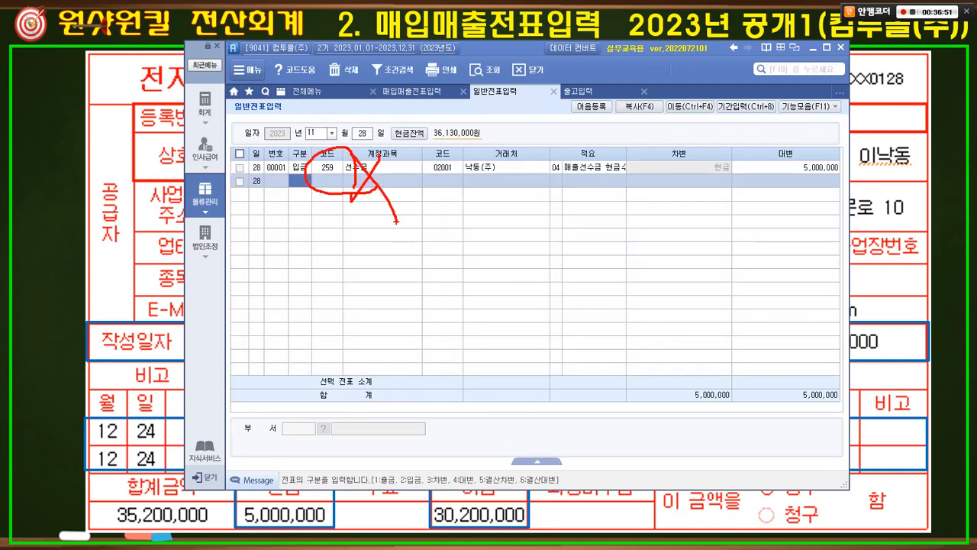
{"action": "key", "text": "Escape"}
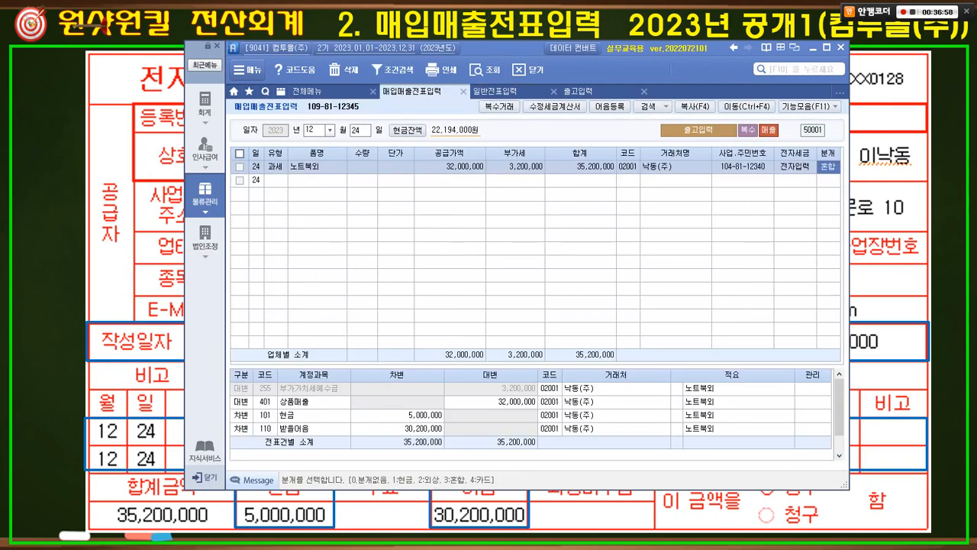
Change the cash debit line's account to 259 선수금 and check the customer on the journal lines
{"action": "left_click", "coordinate": [265, 416]}
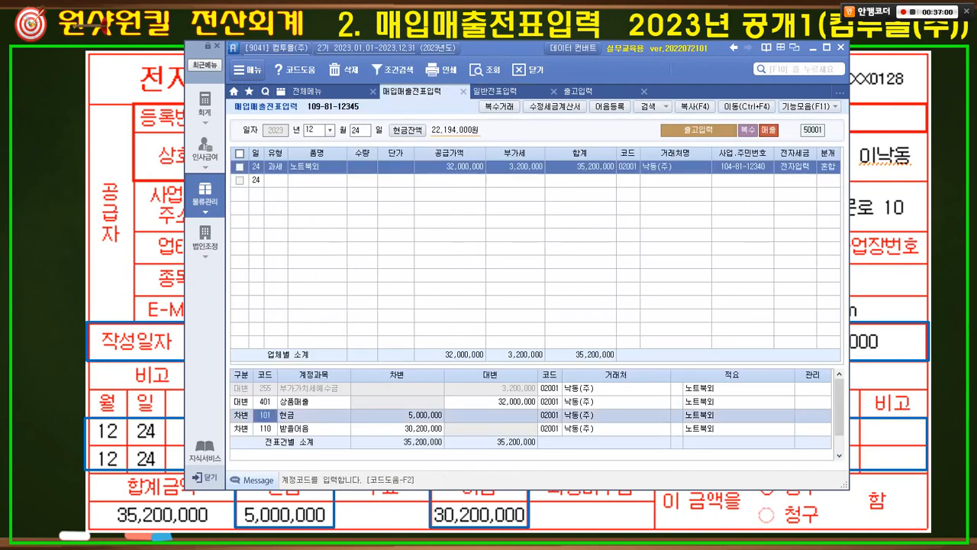
{"action": "type", "text": "259"}
{"action": "key", "text": "Return"}
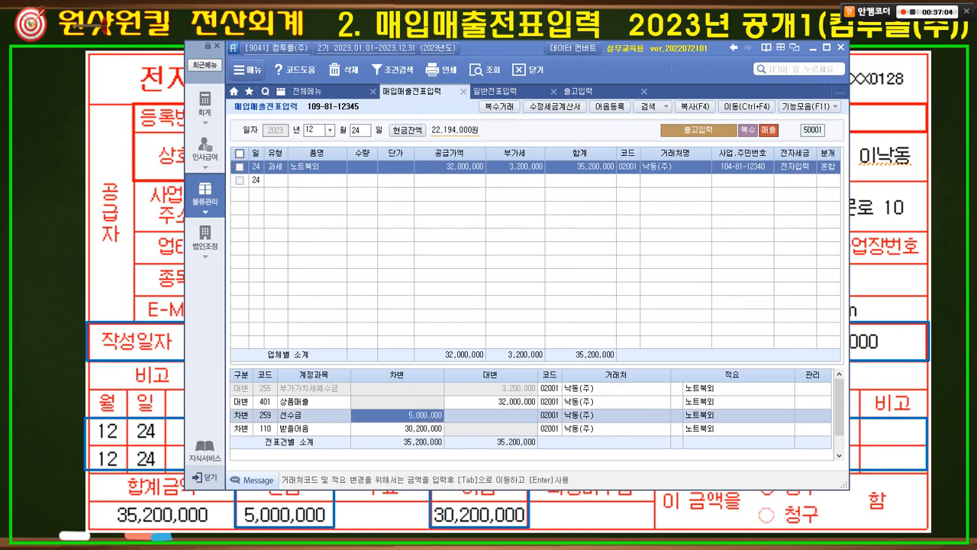
{"action": "left_click", "coordinate": [616, 415]}
{"action": "left_click", "coordinate": [616, 402]}
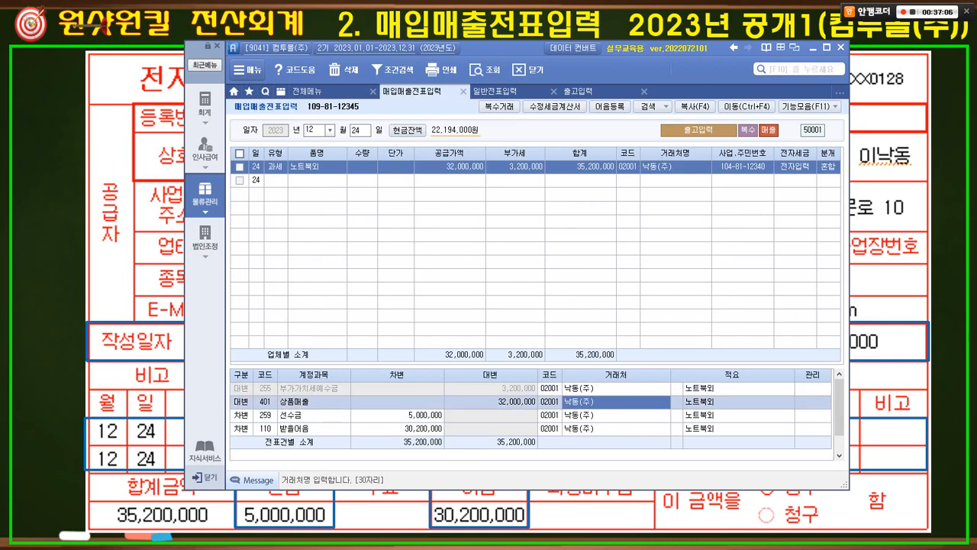
{"action": "left_click", "coordinate": [616, 429]}
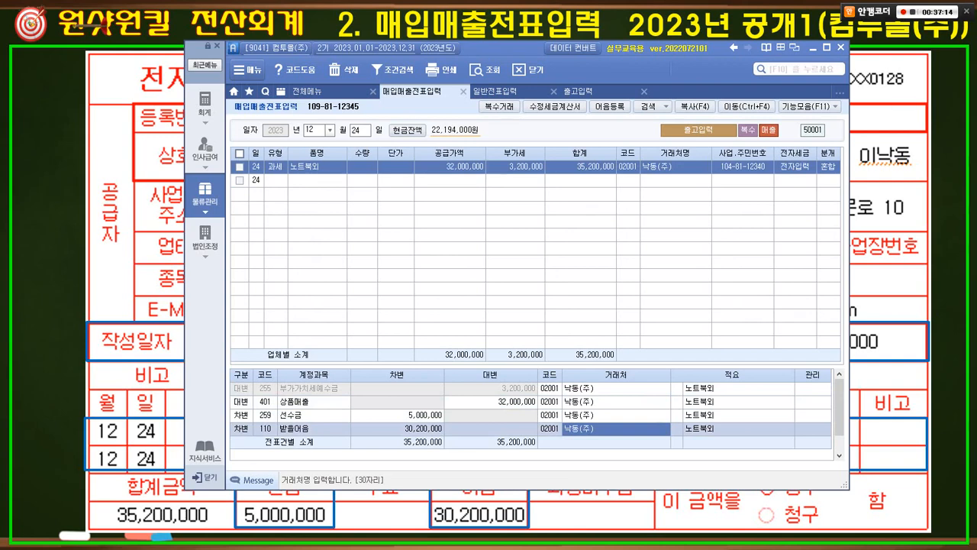
Check the exercise text for how the promissory note (약속어음) received for the balance has to be recorded
{"action": "key", "text": "alt+Tab"}
{"action": "key", "text": "Right"}
{"action": "key", "text": "Left"}
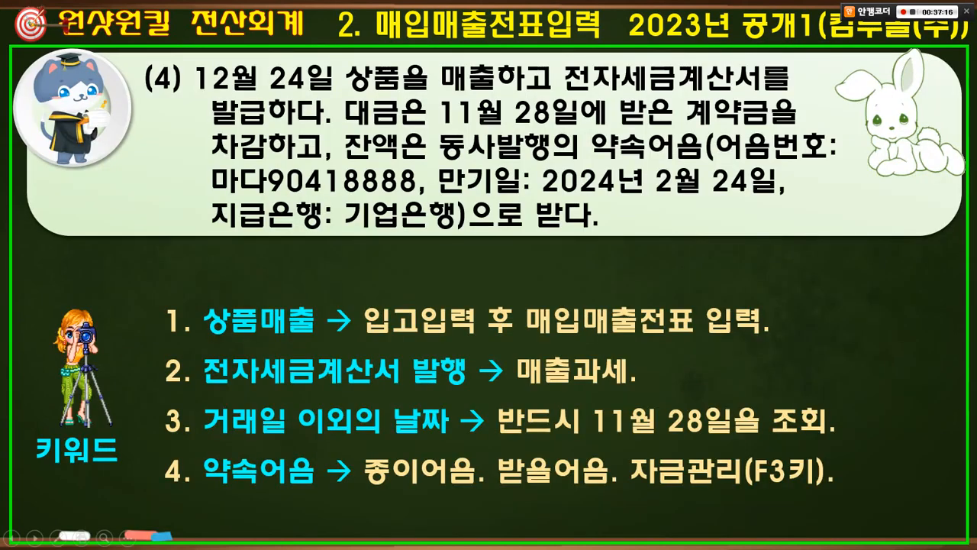
{"action": "mouse_move", "coordinate": [201, 449]}
{"action": "left_mouse_down"}
{"action": "mouse_move", "coordinate": [314, 491]}
{"action": "mouse_move", "coordinate": [629, 491]}
{"action": "left_mouse_up"}
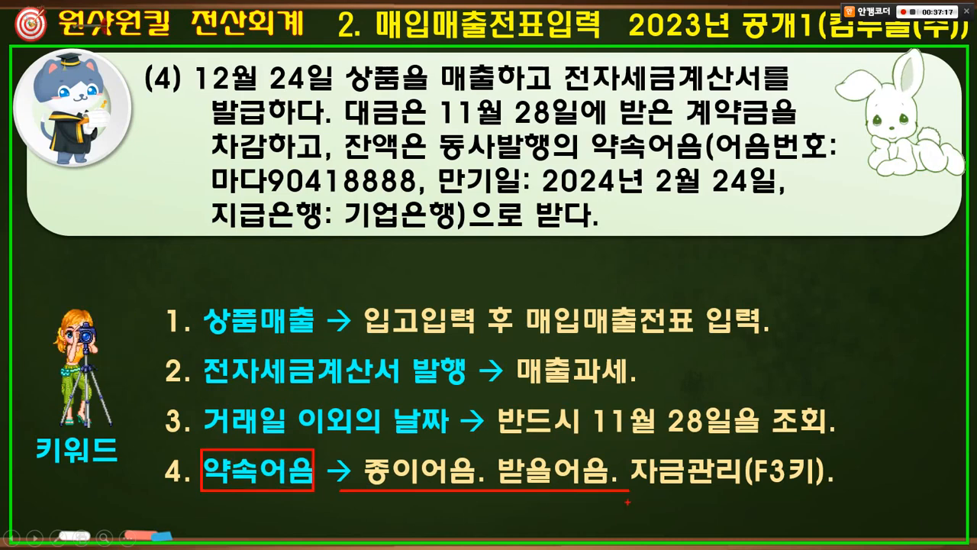
{"action": "key", "text": "e"}
{"action": "key", "text": "alt+Tab"}
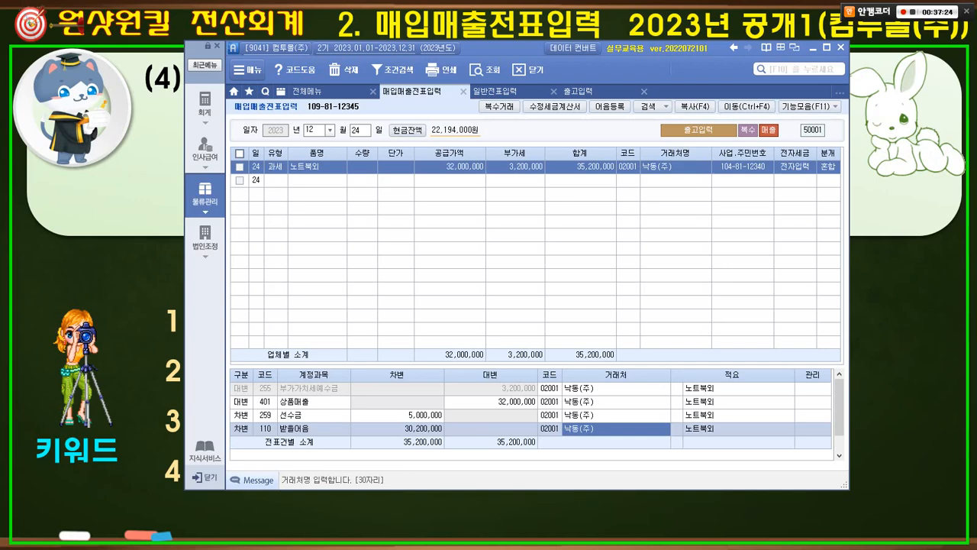
Open the 자금관리 note details for the 받을어음 line and keep the note status (어음상태) as 보관
{"action": "left_click_drag", "start_coordinate": [504, 48], "coordinate": [497, 234]}
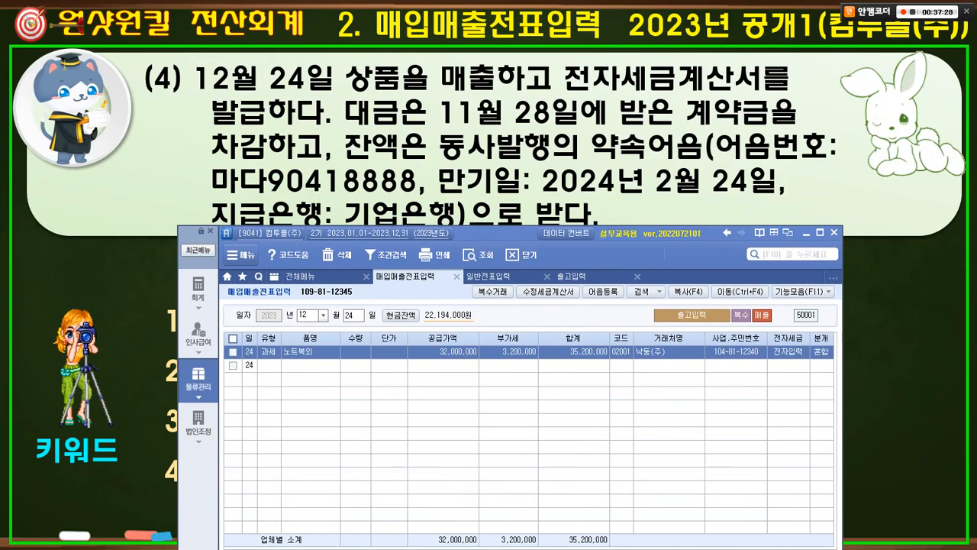
{"action": "key", "text": "F3"}
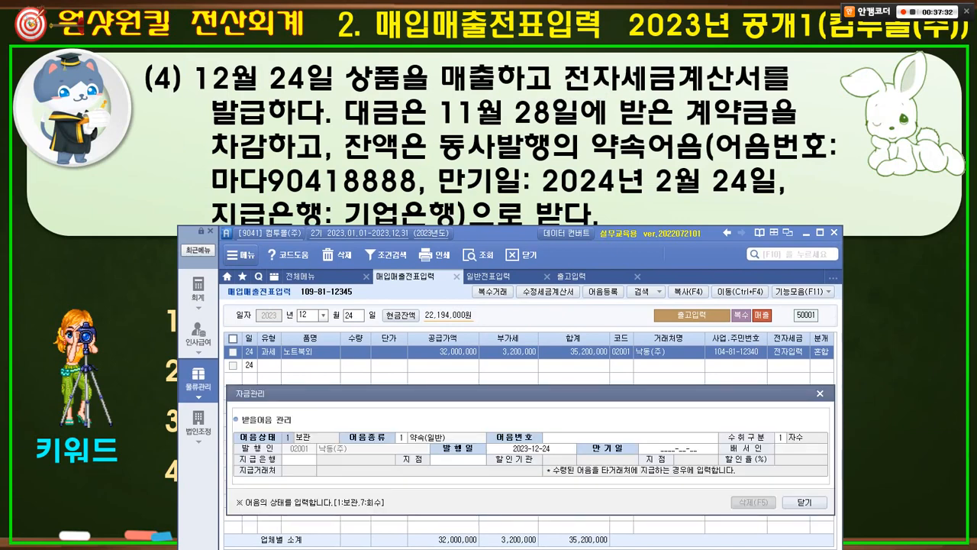
{"action": "key", "text": "Return"}
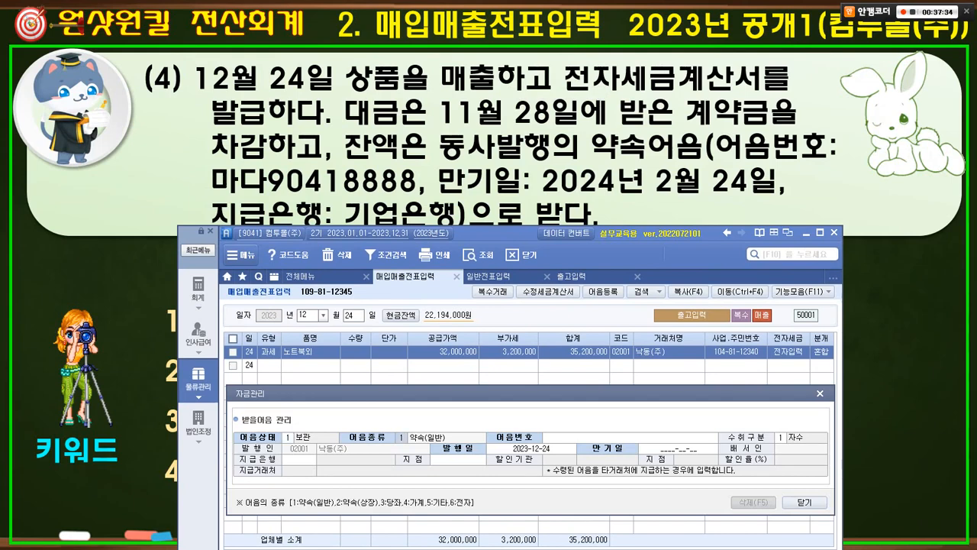
Examine the available note types (어음종류) against the exercise text's wording for the promissory note
{"action": "mouse_move", "coordinate": [328, 519]}
{"action": "left_mouse_down"}
{"action": "mouse_move", "coordinate": [311, 524]}
{"action": "mouse_move", "coordinate": [275, 498]}
{"action": "mouse_move", "coordinate": [326, 512]}
{"action": "mouse_move", "coordinate": [325, 524]}
{"action": "left_mouse_up"}
{"action": "mouse_move", "coordinate": [463, 516]}
{"action": "left_mouse_down"}
{"action": "mouse_move", "coordinate": [432, 484]}
{"action": "mouse_move", "coordinate": [479, 498]}
{"action": "mouse_move", "coordinate": [477, 508]}
{"action": "left_mouse_up"}
{"action": "mouse_move", "coordinate": [322, 505]}
{"action": "left_mouse_down"}
{"action": "mouse_move", "coordinate": [341, 481]}
{"action": "mouse_move", "coordinate": [431, 491]}
{"action": "left_mouse_up"}
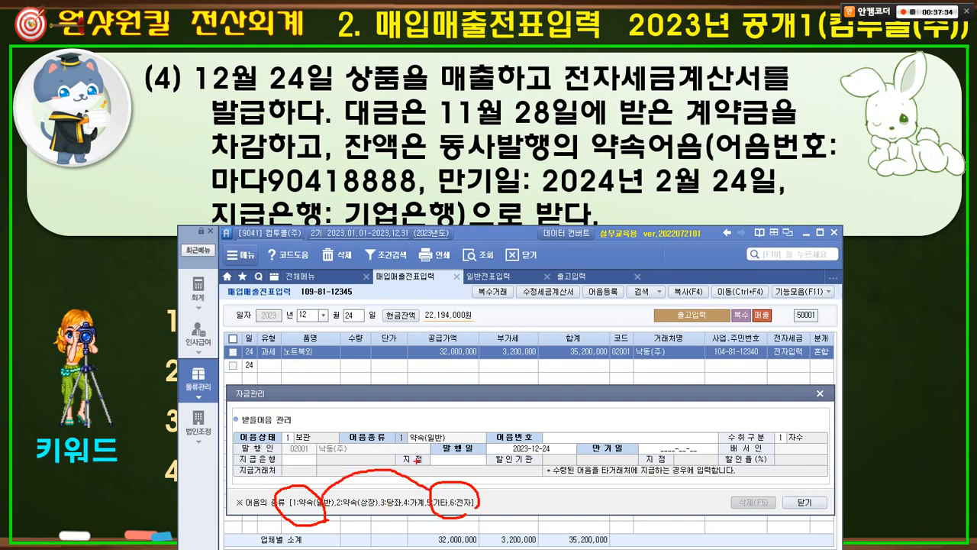
{"action": "mouse_move", "coordinate": [389, 449]}
{"action": "left_mouse_down"}
{"action": "mouse_move", "coordinate": [388, 429]}
{"action": "mouse_move", "coordinate": [440, 479]}
{"action": "mouse_move", "coordinate": [466, 462]}
{"action": "left_mouse_up"}
{"action": "left_click_drag", "start_coordinate": [726, 161], "coordinate": [830, 159]}
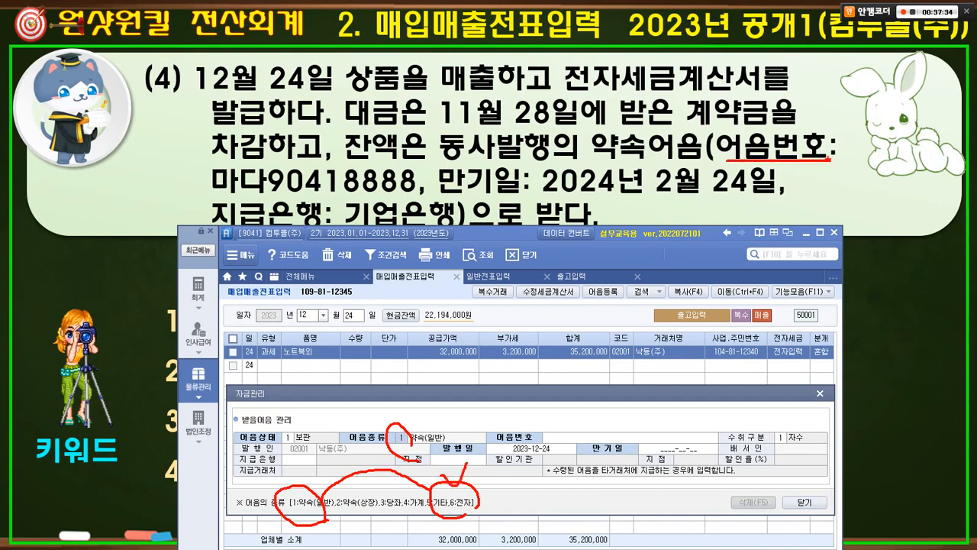
{"action": "left_click_drag", "start_coordinate": [601, 163], "coordinate": [701, 160]}
{"action": "mouse_move", "coordinate": [588, 127]}
{"action": "left_mouse_down"}
{"action": "mouse_move", "coordinate": [655, 136]}
{"action": "mouse_move", "coordinate": [692, 159]}
{"action": "left_mouse_up"}
{"action": "left_click_drag", "start_coordinate": [617, 123], "coordinate": [635, 106]}
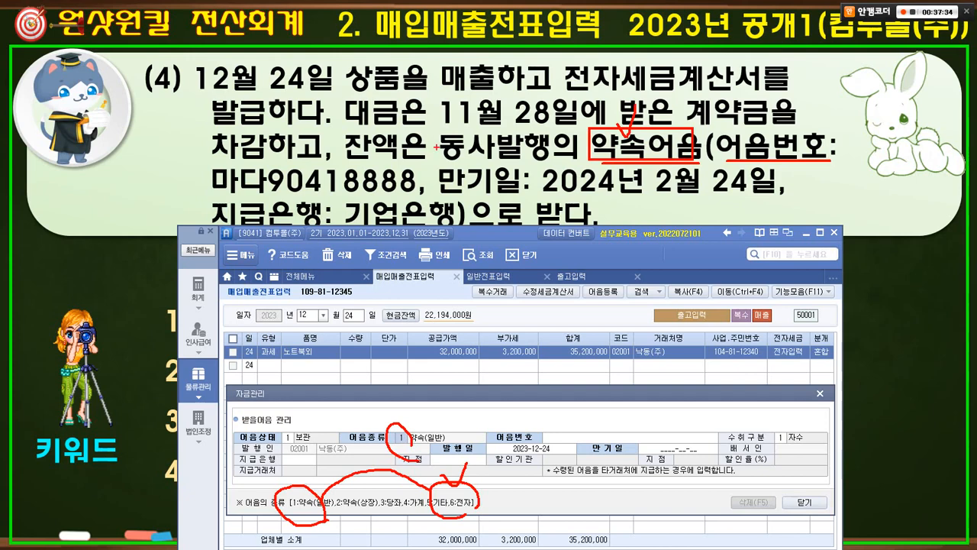
{"action": "mouse_move", "coordinate": [220, 196]}
{"action": "left_mouse_down"}
{"action": "mouse_move", "coordinate": [236, 198]}
{"action": "mouse_move", "coordinate": [207, 157]}
{"action": "mouse_move", "coordinate": [260, 155]}
{"action": "mouse_move", "coordinate": [267, 188]}
{"action": "mouse_move", "coordinate": [255, 193]}
{"action": "left_mouse_up"}
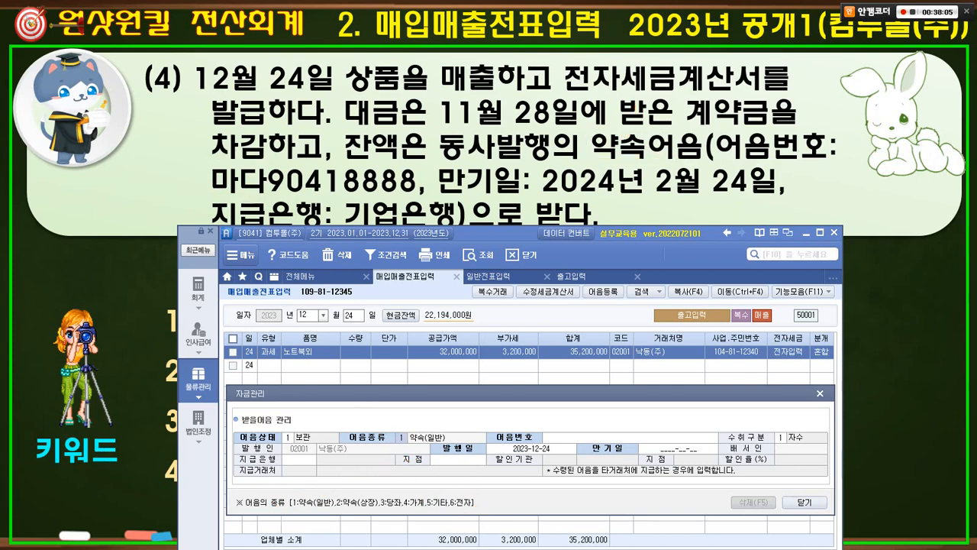
Keep the note type as 약속(일반) and enter 마다90418888 as the note number (어음번호)
{"action": "key", "text": "Return"}
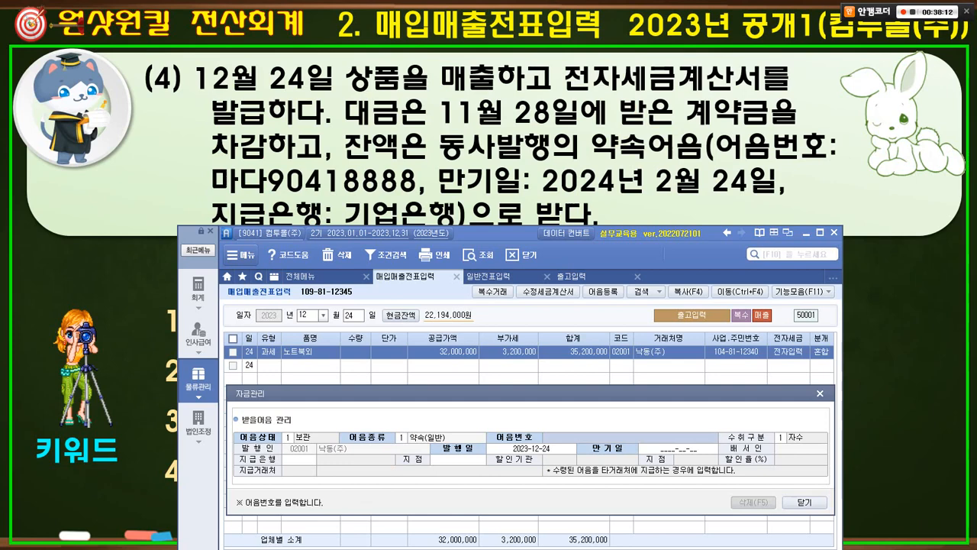
{"action": "type", "text": "마다904"}
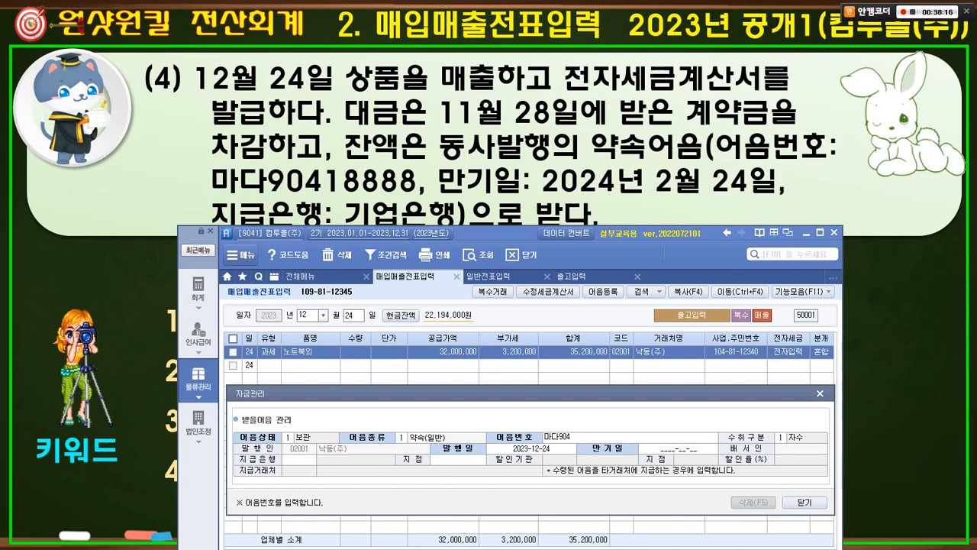
{"action": "type", "text": "18888"}
{"action": "key", "text": "Return"}
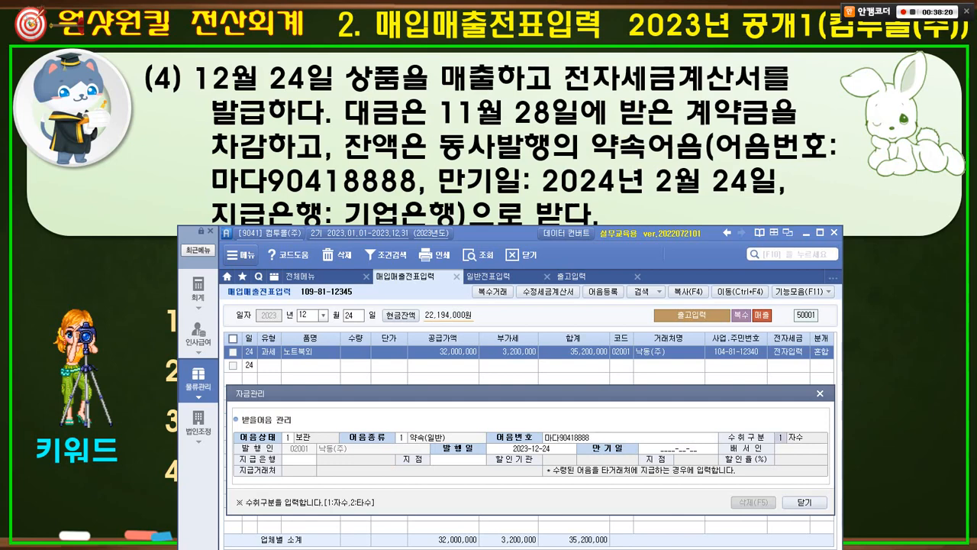
Examine the 수취구분 options 자수 and 타수 to determine how the note was received
{"action": "left_click", "coordinate": [778, 461]}
{"action": "mouse_move", "coordinate": [321, 493]}
{"action": "left_mouse_down"}
{"action": "mouse_move", "coordinate": [319, 508]}
{"action": "mouse_move", "coordinate": [374, 512]}
{"action": "left_mouse_up"}
{"action": "left_click_drag", "start_coordinate": [349, 173], "coordinate": [443, 152]}
{"action": "mouse_move", "coordinate": [400, 95]}
{"action": "left_mouse_down"}
{"action": "mouse_move", "coordinate": [356, 90]}
{"action": "mouse_move", "coordinate": [371, 120]}
{"action": "left_mouse_up"}
{"action": "mouse_move", "coordinate": [446, 79]}
{"action": "left_mouse_down"}
{"action": "mouse_move", "coordinate": [450, 110]}
{"action": "mouse_move", "coordinate": [481, 131]}
{"action": "mouse_move", "coordinate": [498, 111]}
{"action": "left_mouse_up"}
{"action": "left_click_drag", "start_coordinate": [513, 67], "coordinate": [545, 85]}
{"action": "mouse_move", "coordinate": [523, 95]}
{"action": "left_mouse_down"}
{"action": "mouse_move", "coordinate": [550, 120]}
{"action": "mouse_move", "coordinate": [443, 98]}
{"action": "mouse_move", "coordinate": [561, 116]}
{"action": "left_mouse_up"}
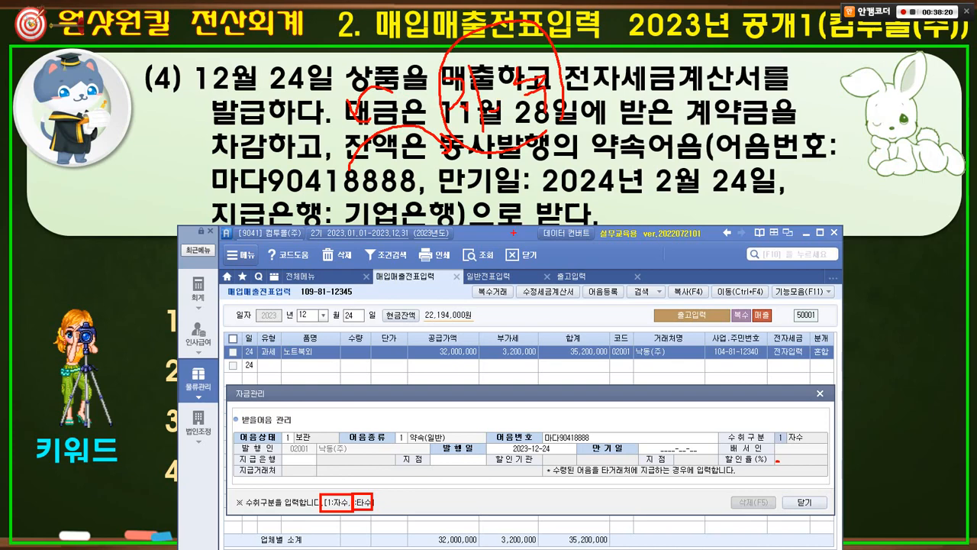
{"action": "mouse_move", "coordinate": [632, 285]}
{"action": "left_mouse_down"}
{"action": "mouse_move", "coordinate": [603, 200]}
{"action": "mouse_move", "coordinate": [530, 228]}
{"action": "left_mouse_up"}
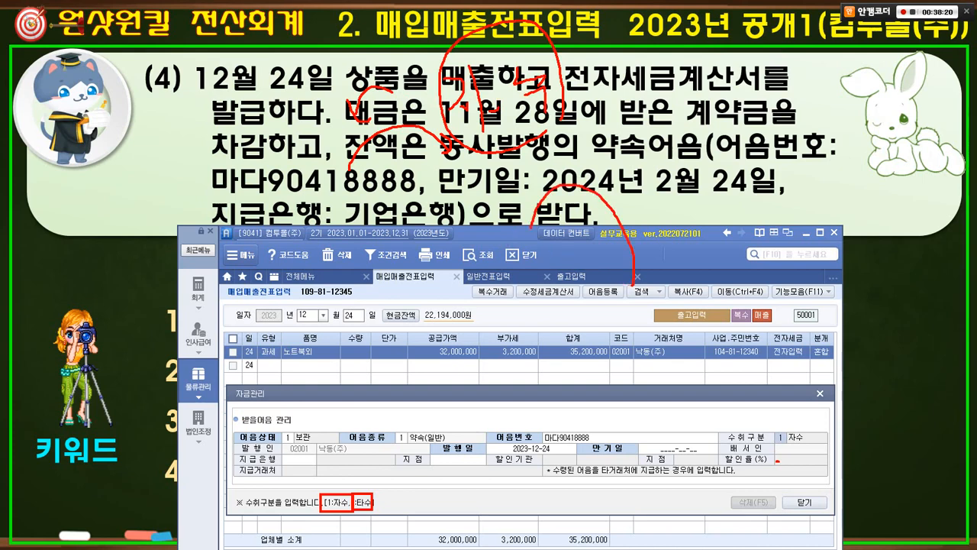
{"action": "mouse_move", "coordinate": [833, 131]}
{"action": "left_mouse_down"}
{"action": "mouse_move", "coordinate": [817, 153]}
{"action": "mouse_move", "coordinate": [840, 200]}
{"action": "mouse_move", "coordinate": [748, 153]}
{"action": "mouse_move", "coordinate": [737, 162]}
{"action": "mouse_move", "coordinate": [732, 210]}
{"action": "mouse_move", "coordinate": [729, 172]}
{"action": "mouse_move", "coordinate": [686, 146]}
{"action": "mouse_move", "coordinate": [631, 188]}
{"action": "left_mouse_up"}
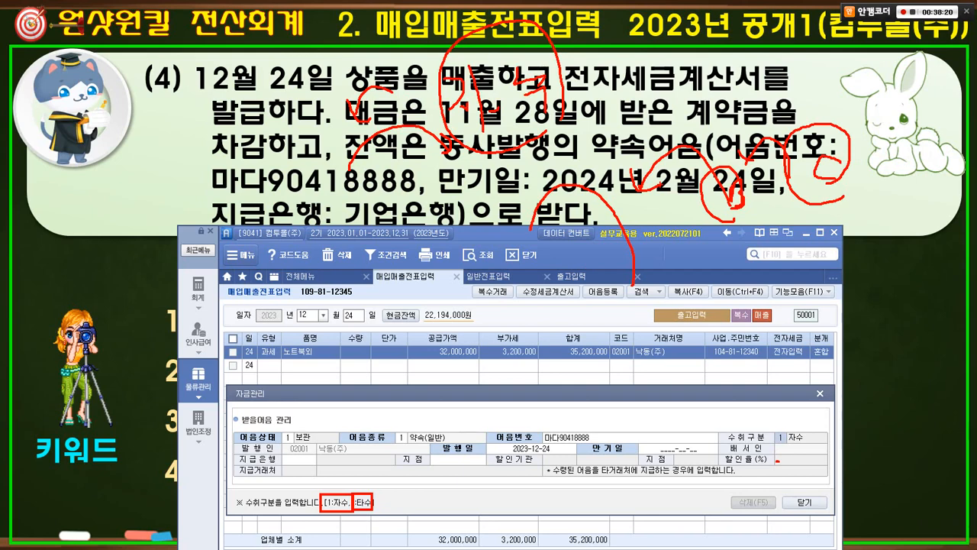
{"action": "left_click_drag", "start_coordinate": [611, 316], "coordinate": [630, 363]}
{"action": "mouse_move", "coordinate": [612, 284]}
{"action": "left_mouse_down"}
{"action": "mouse_move", "coordinate": [492, 317]}
{"action": "mouse_move", "coordinate": [539, 337]}
{"action": "left_mouse_up"}
{"action": "left_click_drag", "start_coordinate": [798, 446], "coordinate": [778, 452]}
{"action": "left_click_drag", "start_coordinate": [780, 417], "coordinate": [799, 437]}
{"action": "left_click_drag", "start_coordinate": [797, 391], "coordinate": [762, 447]}
{"action": "left_click_drag", "start_coordinate": [767, 398], "coordinate": [798, 446]}
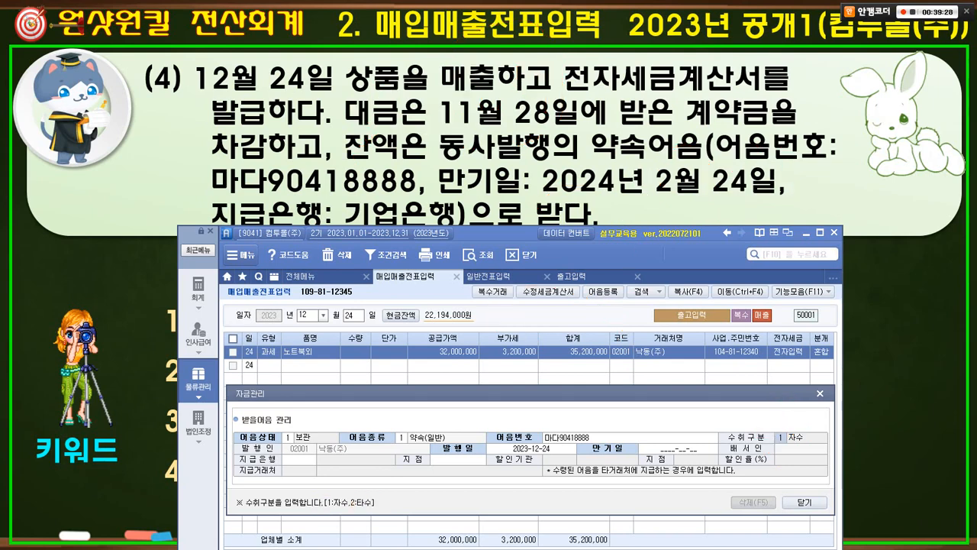
{"action": "mouse_move", "coordinate": [665, 336]}
{"action": "left_mouse_down"}
{"action": "mouse_move", "coordinate": [663, 327]}
{"action": "mouse_move", "coordinate": [582, 301]}
{"action": "mouse_move", "coordinate": [603, 290]}
{"action": "left_mouse_up"}
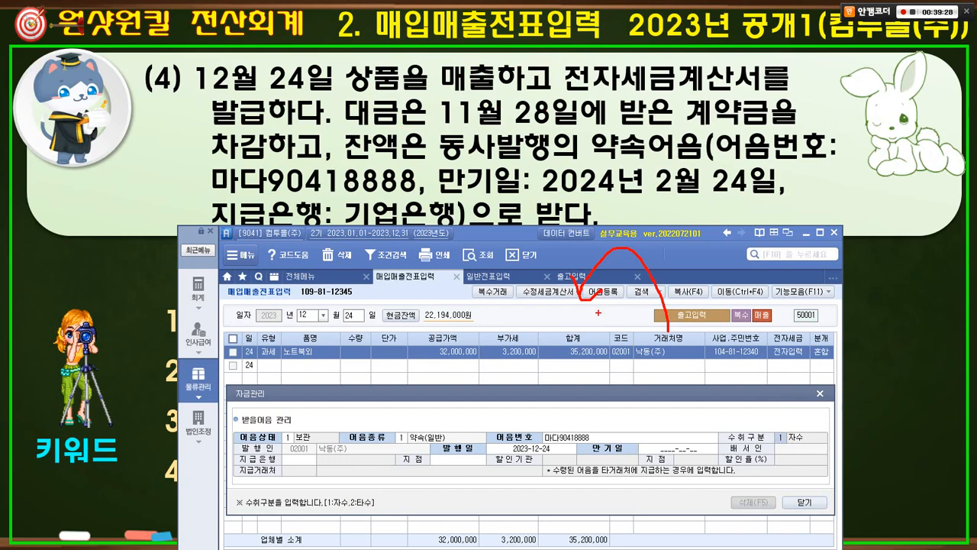
{"action": "mouse_move", "coordinate": [841, 330]}
{"action": "left_mouse_down"}
{"action": "mouse_move", "coordinate": [784, 252]}
{"action": "mouse_move", "coordinate": [750, 298]}
{"action": "mouse_move", "coordinate": [761, 292]}
{"action": "left_mouse_up"}
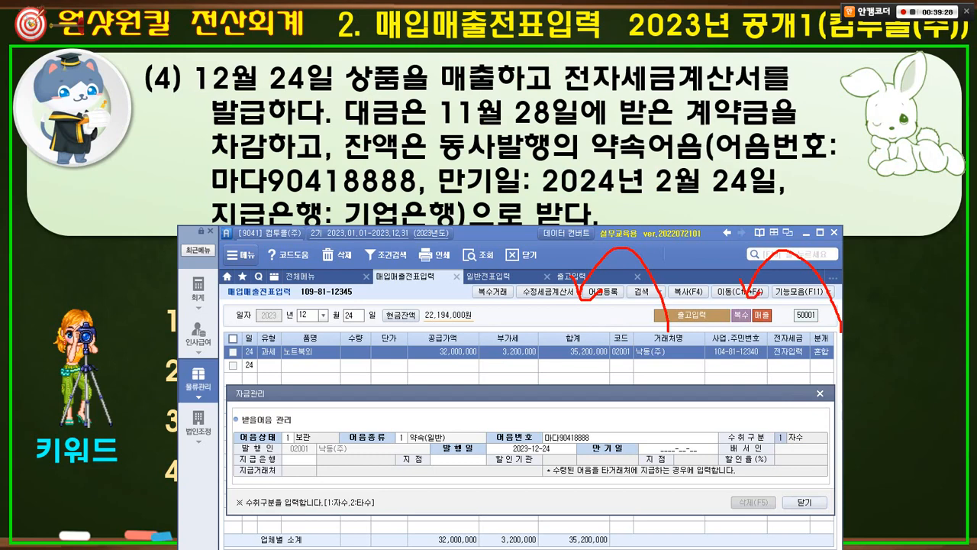
{"action": "mouse_move", "coordinate": [800, 447]}
{"action": "left_mouse_down"}
{"action": "mouse_move", "coordinate": [771, 453]}
{"action": "mouse_move", "coordinate": [798, 441]}
{"action": "mouse_move", "coordinate": [800, 410]}
{"action": "left_mouse_up"}
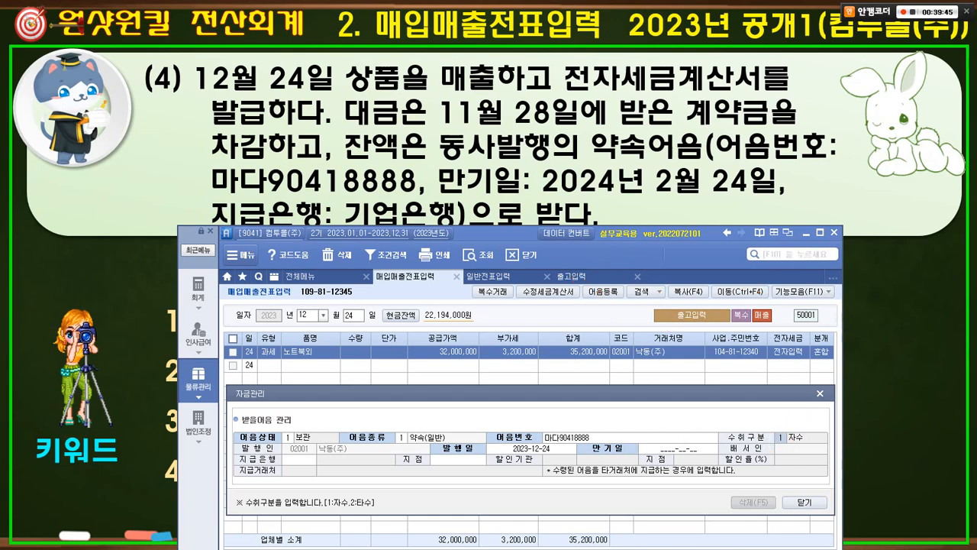
Keep 자수 and the issue date 2023-12-24, and set the note's maturity date (만기일) to 2024-02-24
{"action": "key", "text": "Return"}
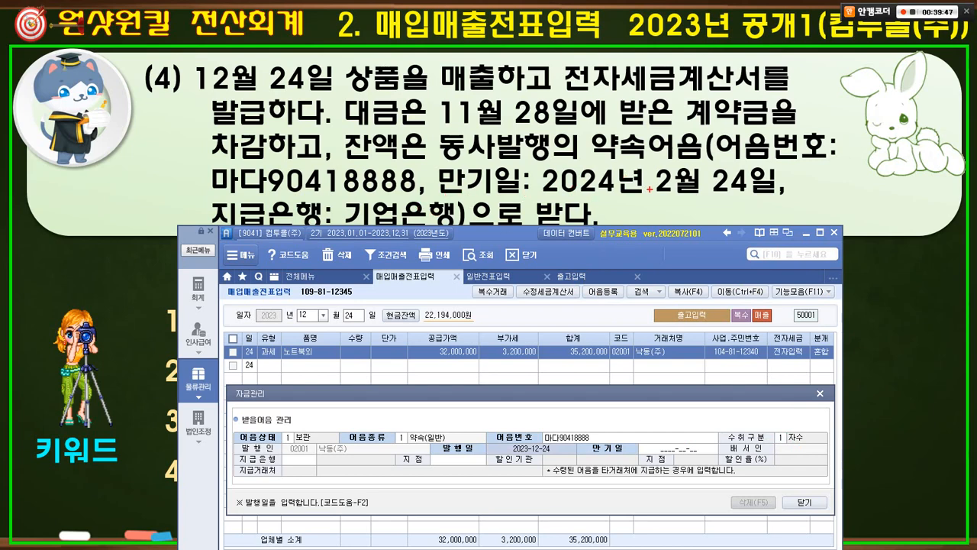
{"action": "left_click_drag", "start_coordinate": [201, 96], "coordinate": [353, 99]}
{"action": "key", "text": "Return"}
{"action": "type", "text": "2024-"}
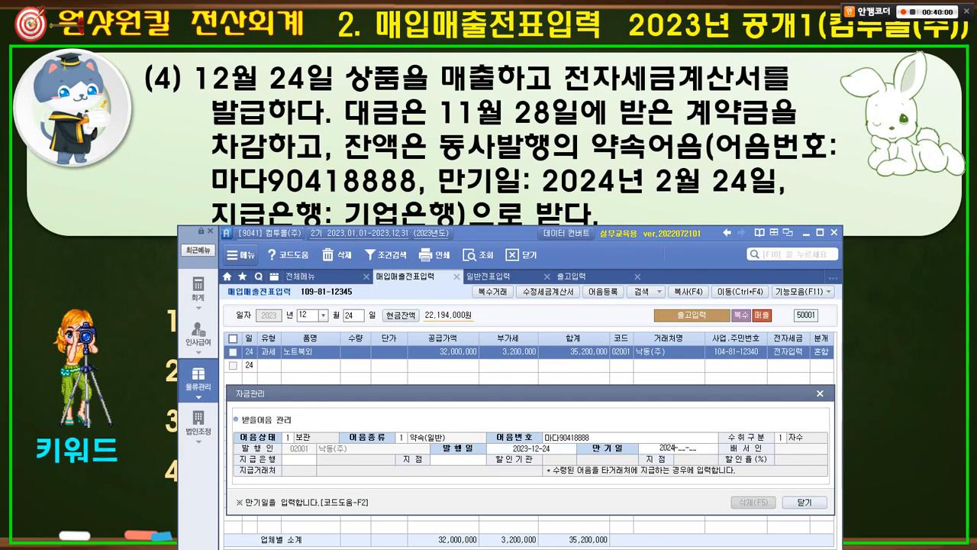
{"action": "type", "text": "02-24"}
{"action": "key", "text": "Return"}
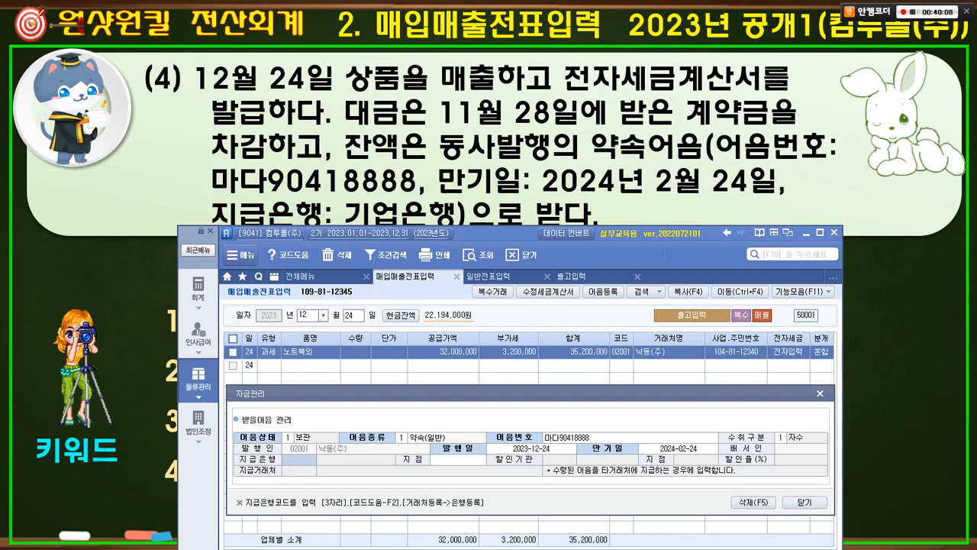
Set the note's paying bank (지급은행) to 010 기업은행 and close the note details
{"action": "key", "text": "F2"}
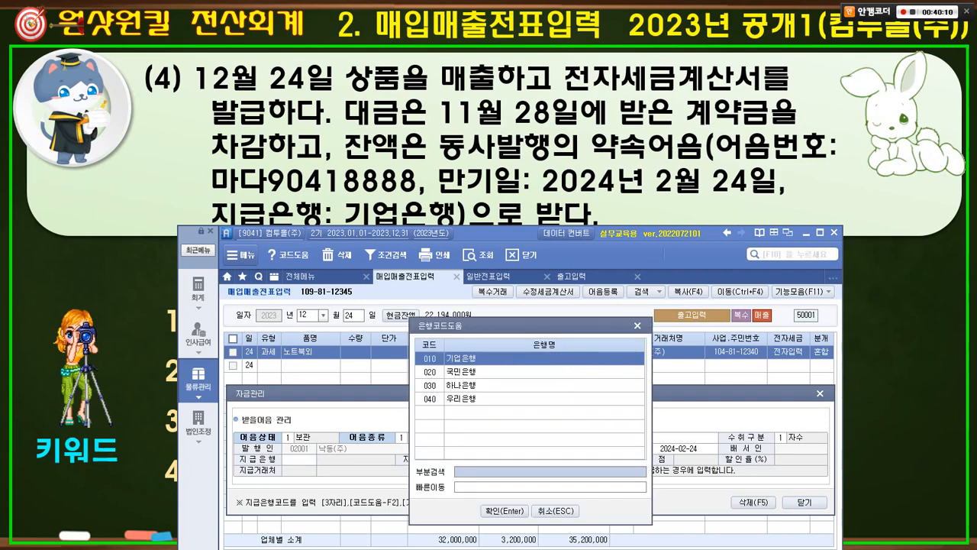
{"action": "key", "text": "Return"}
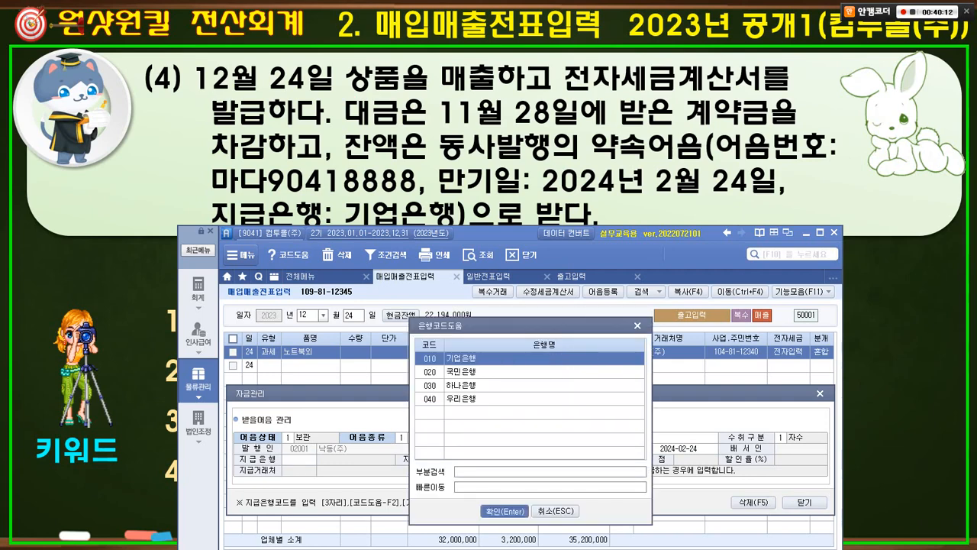
{"action": "key", "text": "Return"}
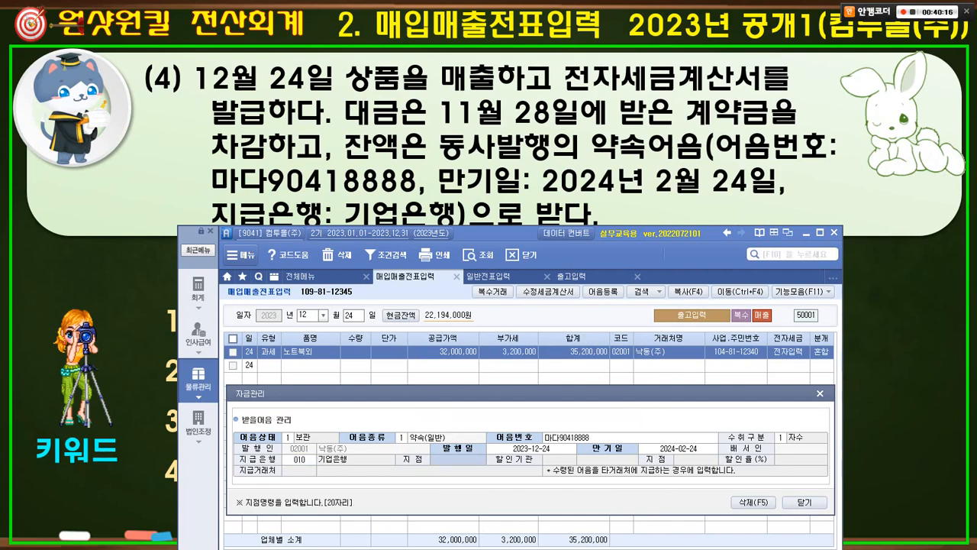
{"action": "left_click", "coordinate": [805, 503]}
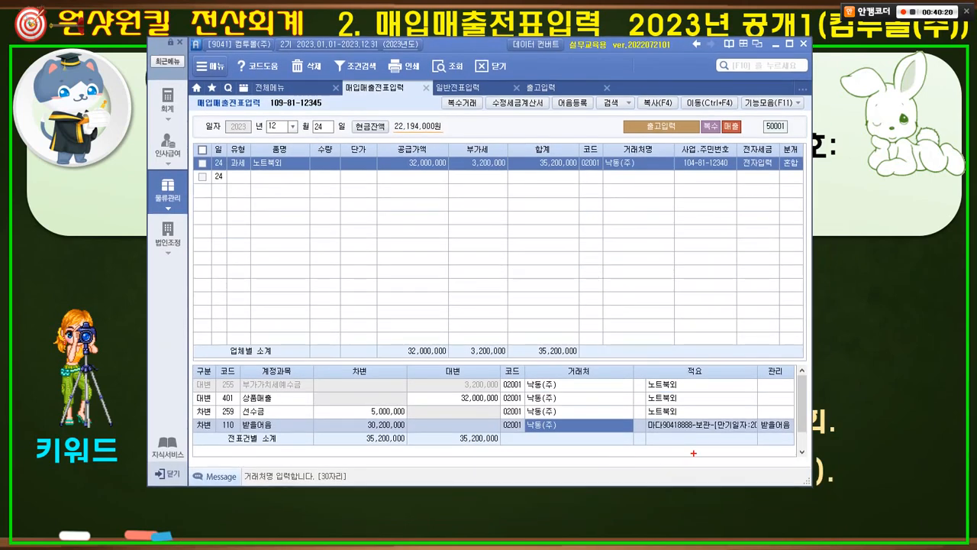
{"action": "left_click_drag", "start_coordinate": [695, 456], "coordinate": [639, 421]}
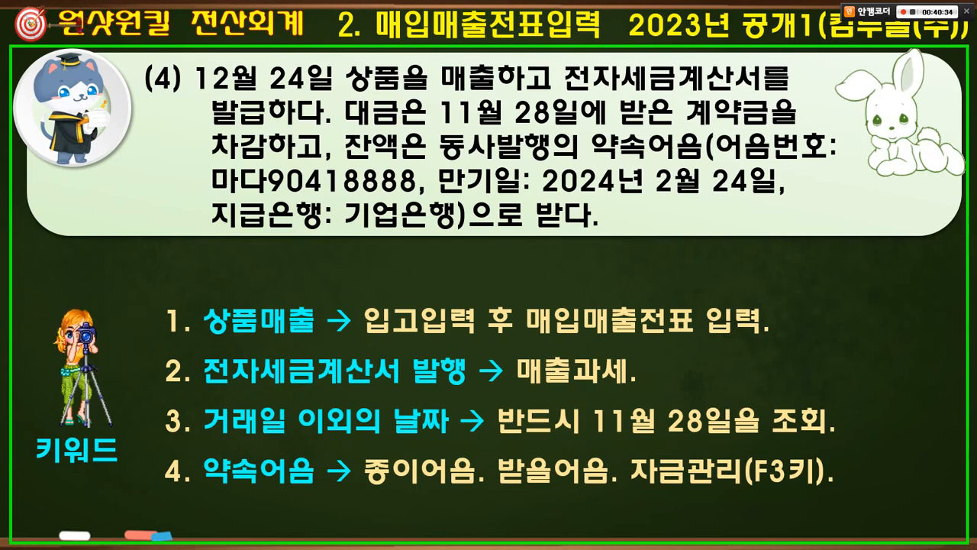
{"action": "key", "text": "Right"}
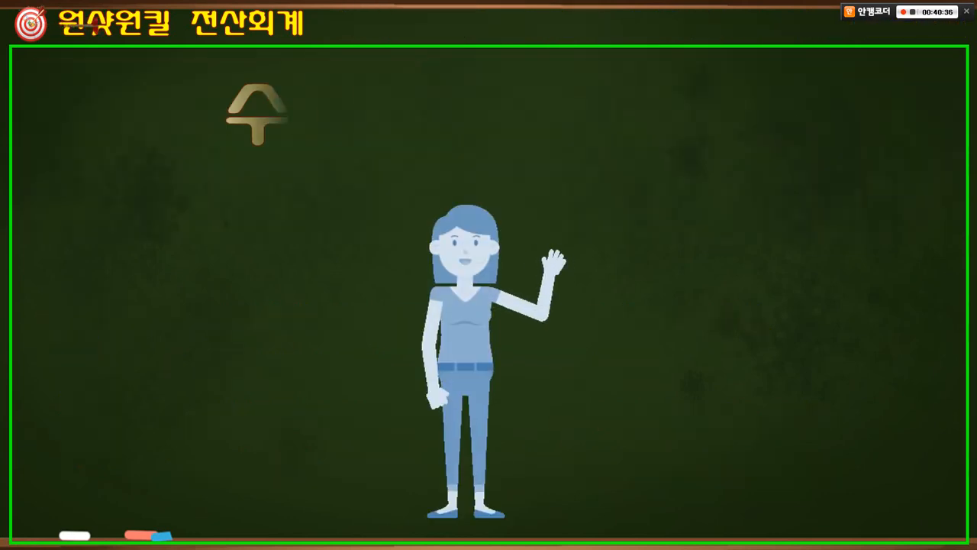